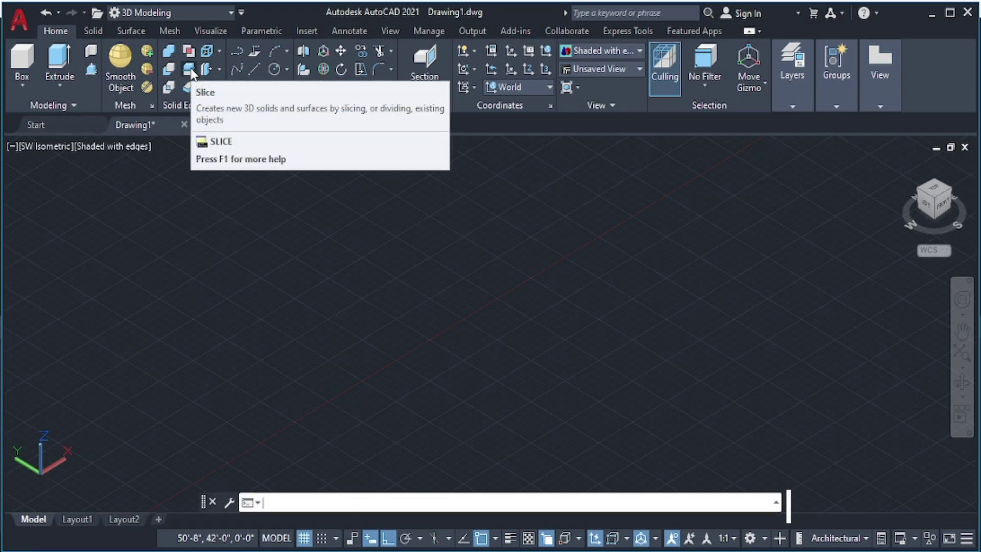
Draw a cube box solid from two base corners and a matching height.
type("sl")
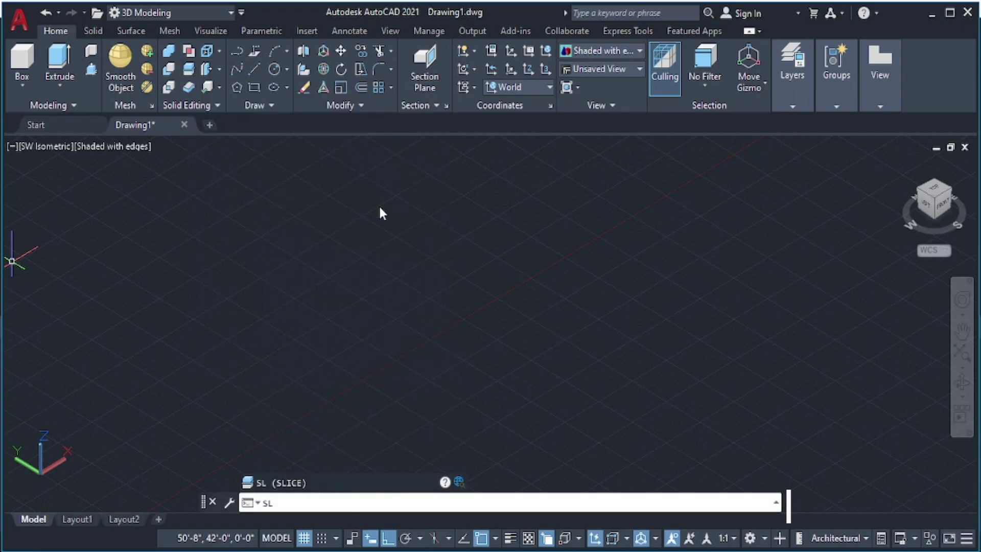
key("Escape")
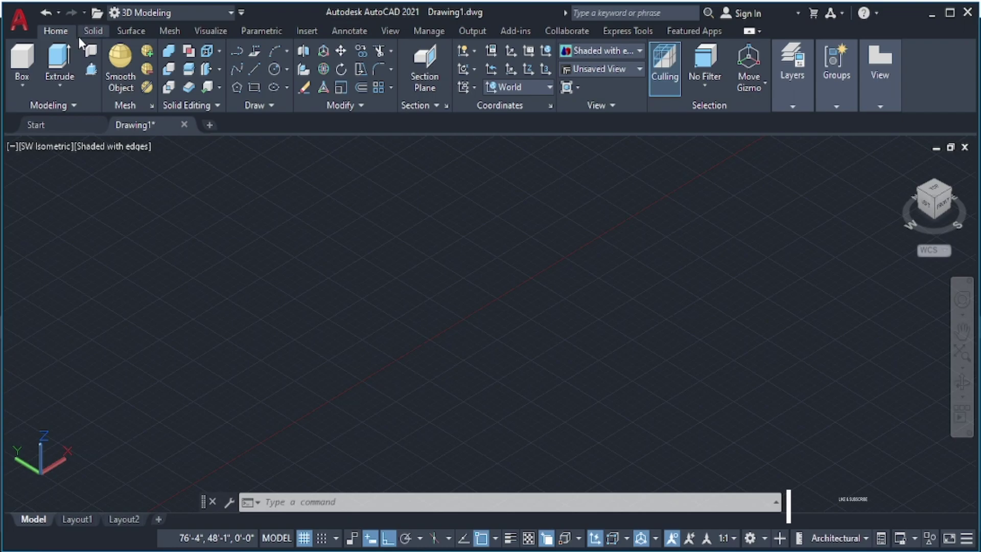
left_click(29, 59)
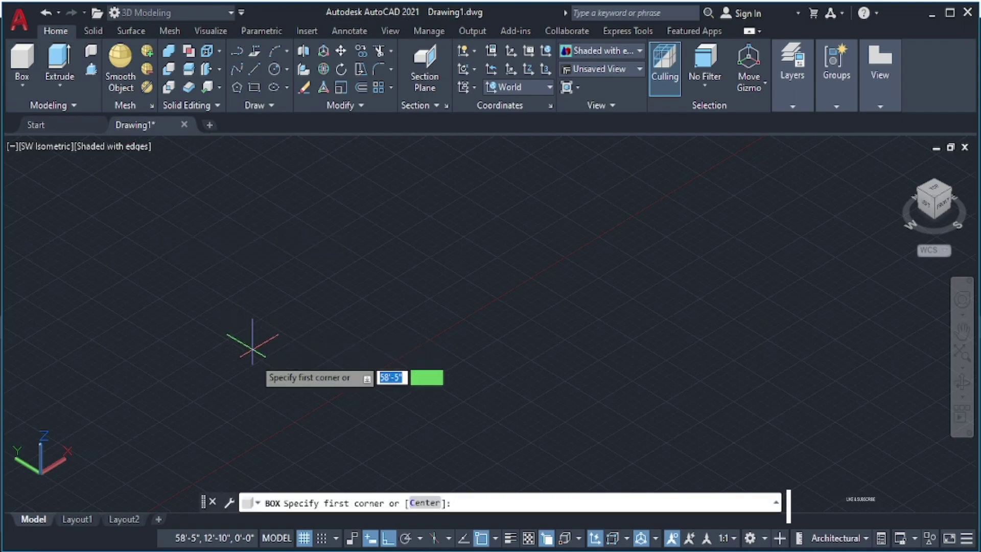
left_click(243, 324)
left_click(345, 327)
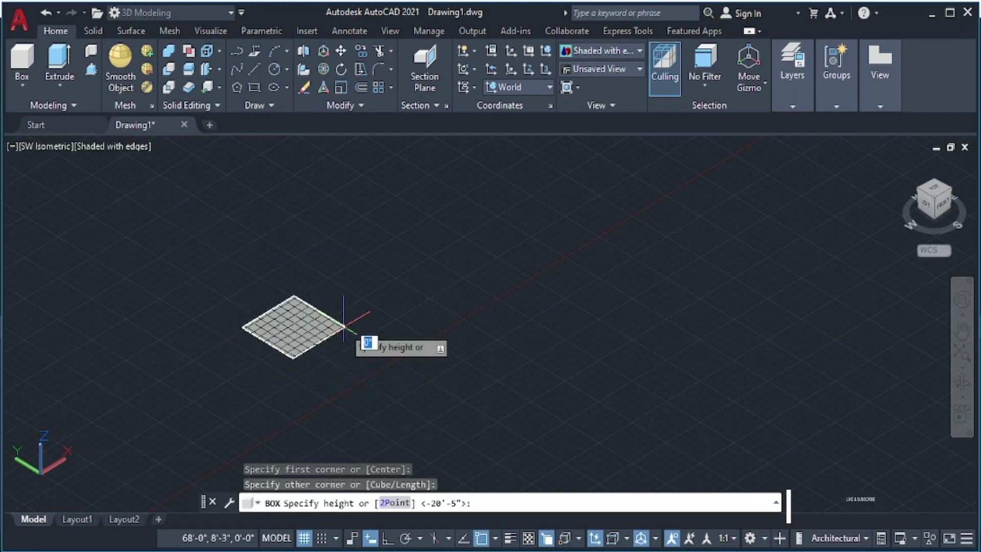
left_click(349, 253)
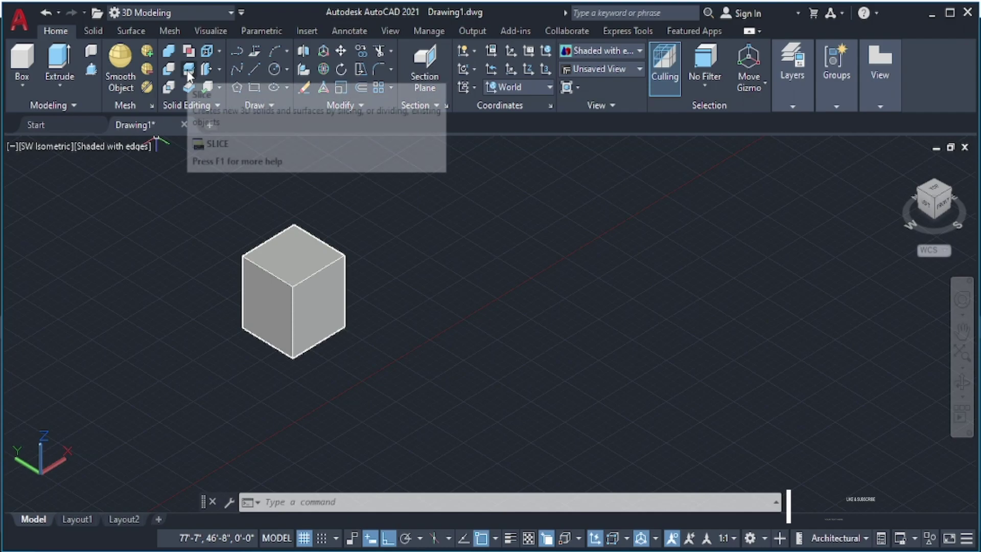
Start SLICE with the cube as the single solid to cut.
type("SL")
key("Return")
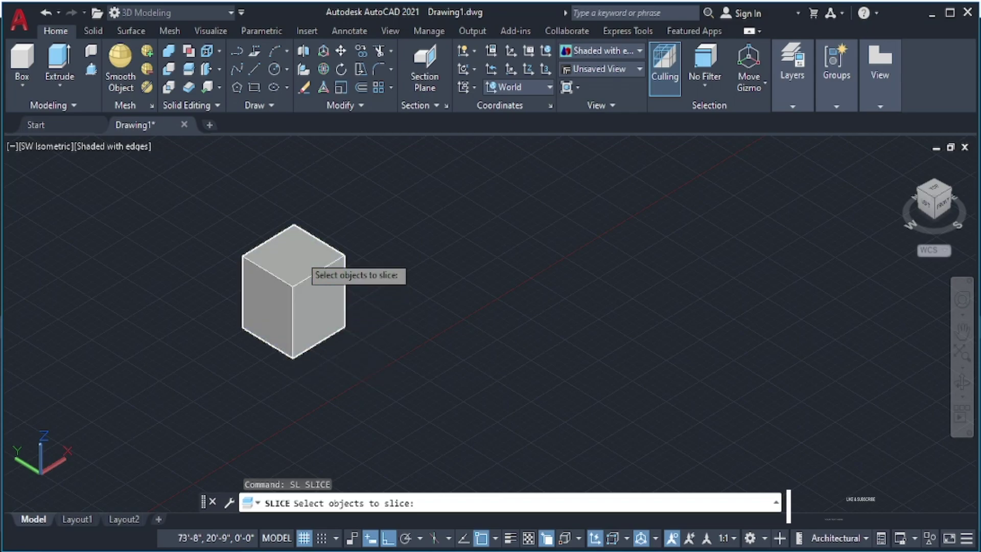
left_click(300, 254)
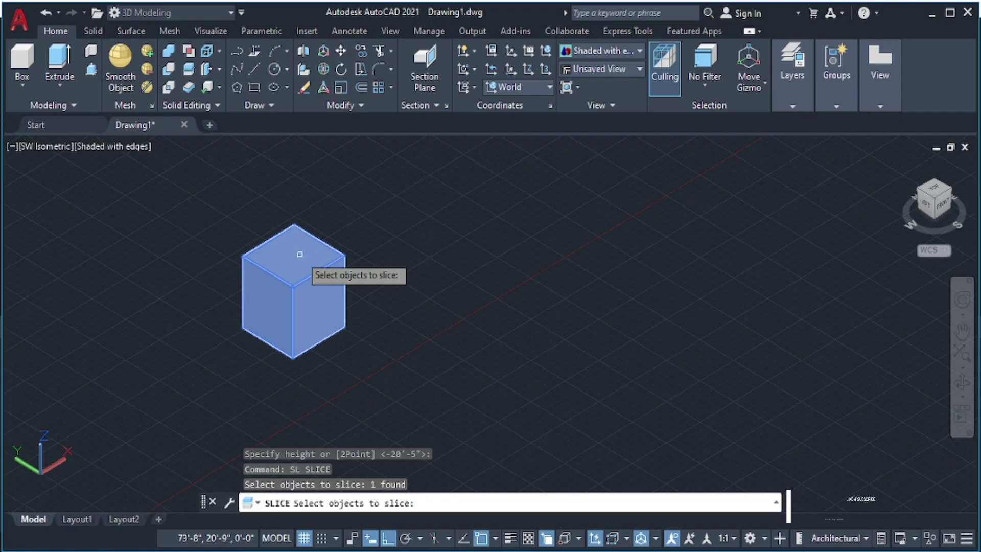
key("Return")
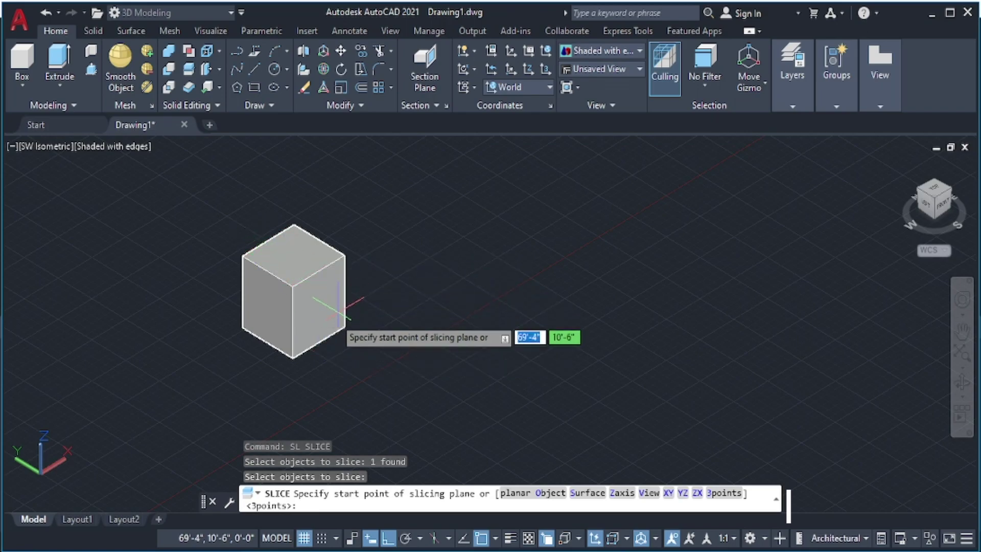
Slice the cube vertically through its bottom and top edge midpoints, keeping both halves.
left_click(318, 341)
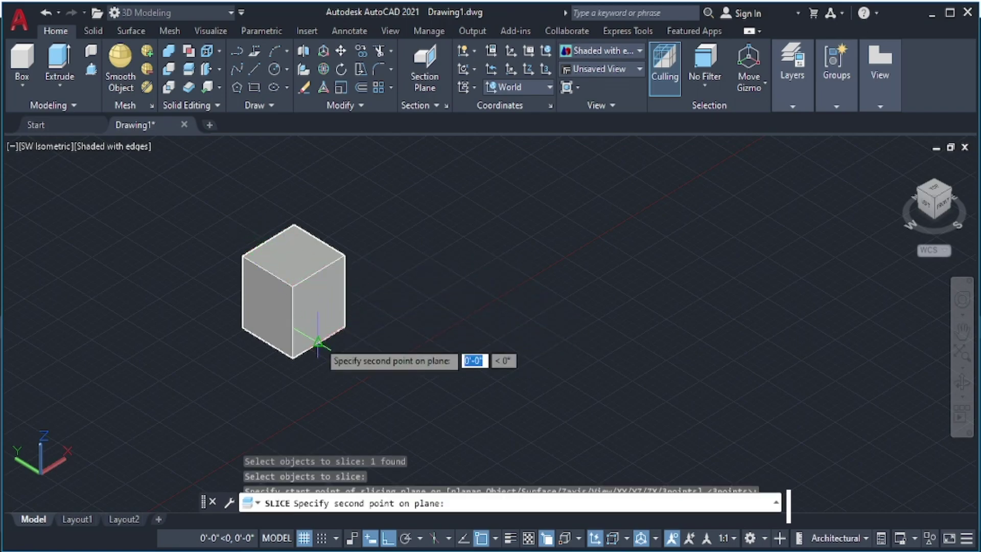
left_click(318, 270)
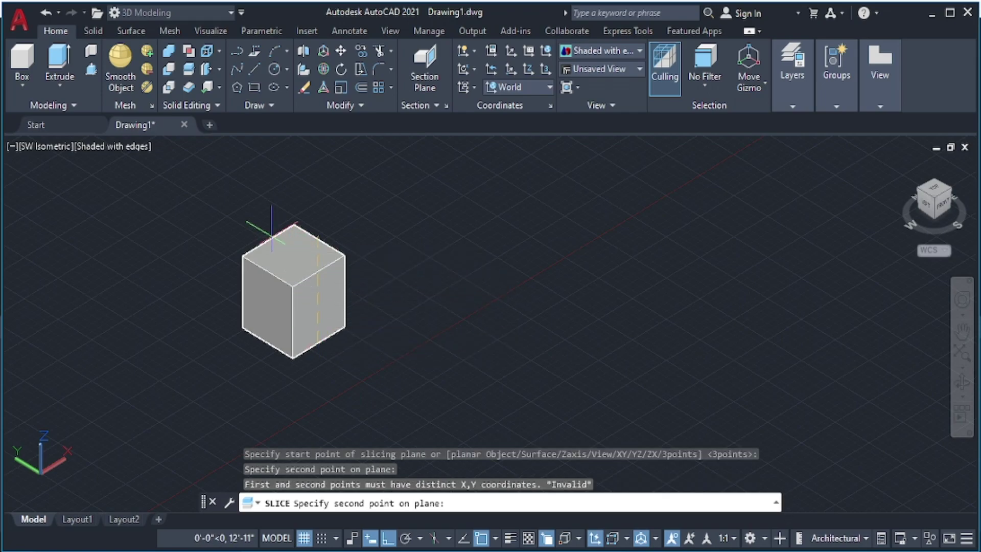
left_click(269, 239)
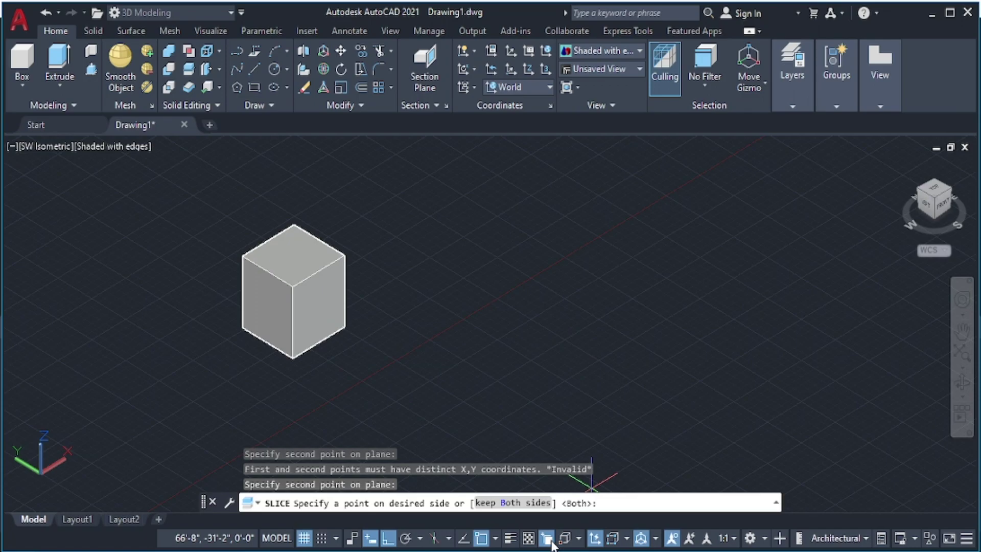
left_click(512, 504)
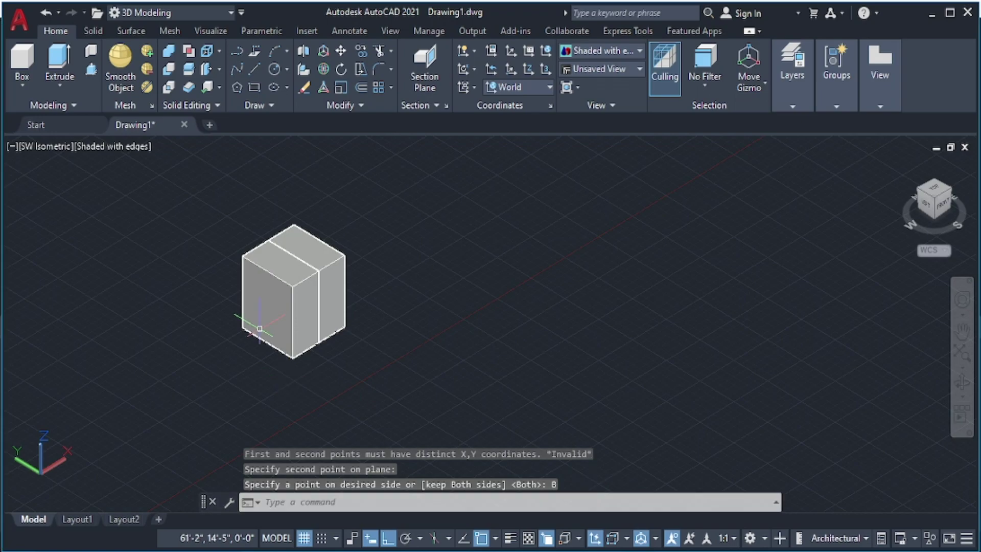
Move the cube's left half away along X, then undo to the single cube.
left_click(292, 286)
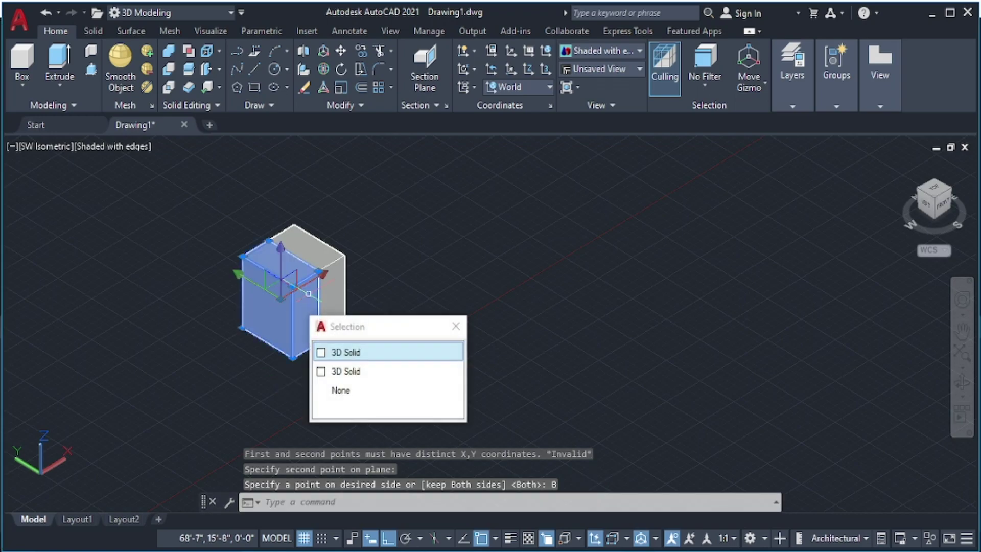
key("Escape")
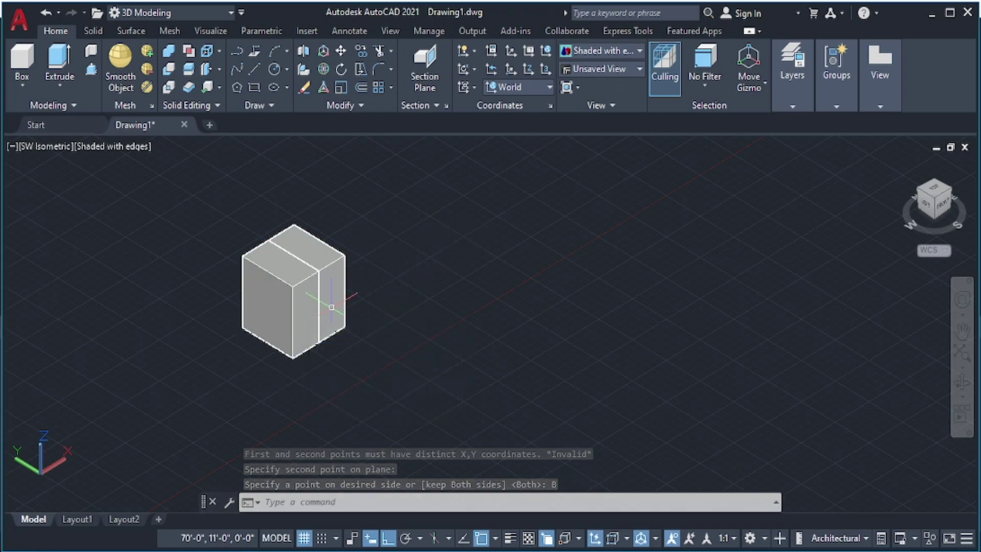
left_click(308, 303)
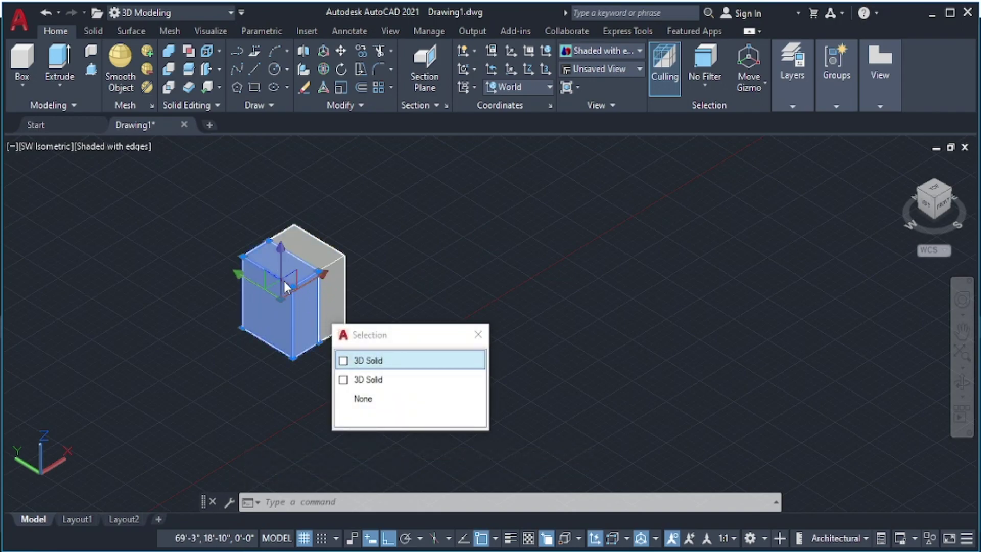
left_click(325, 274)
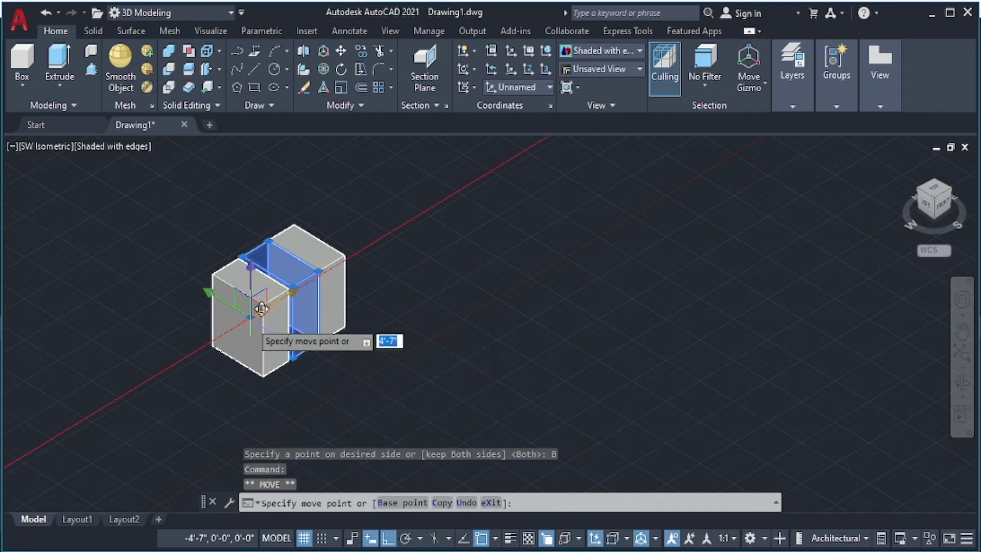
left_click(261, 308)
key("Escape")
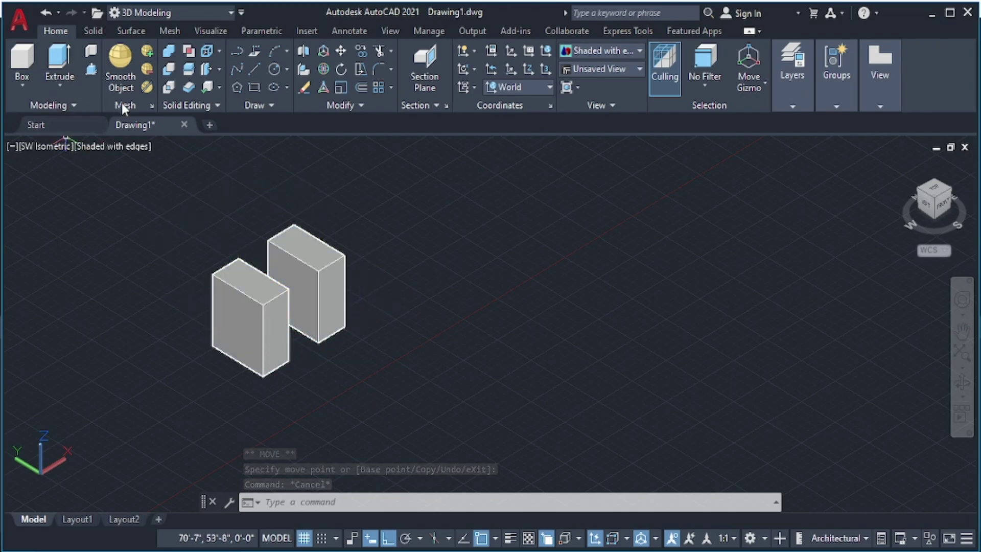
key("ctrl+z")
Start a 3points SLICE on the cube.
left_click(189, 70)
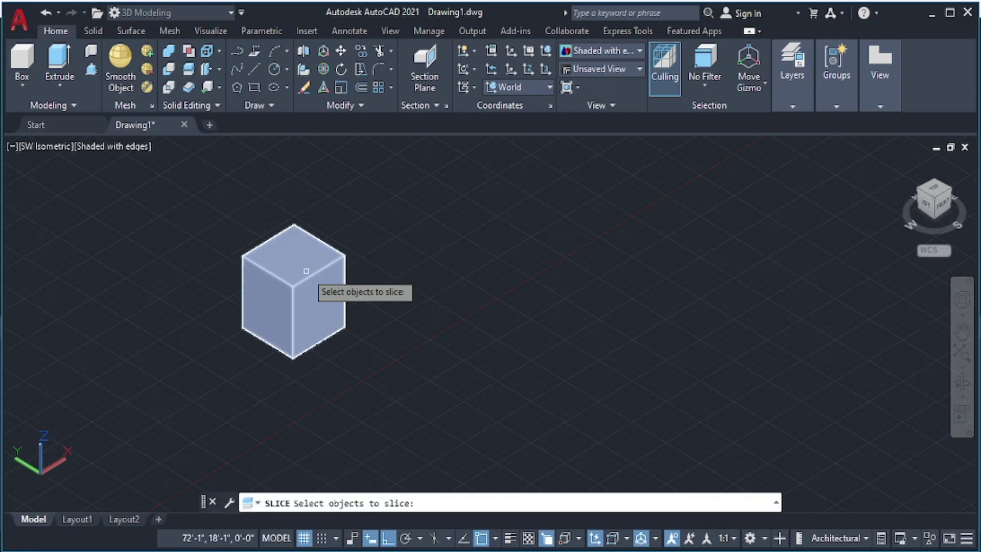
left_click(309, 296)
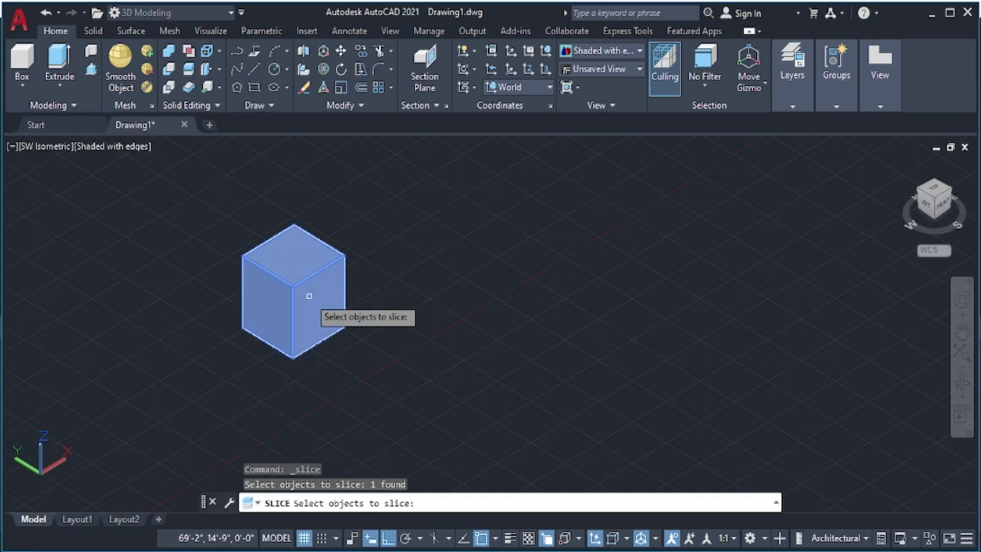
key("Return")
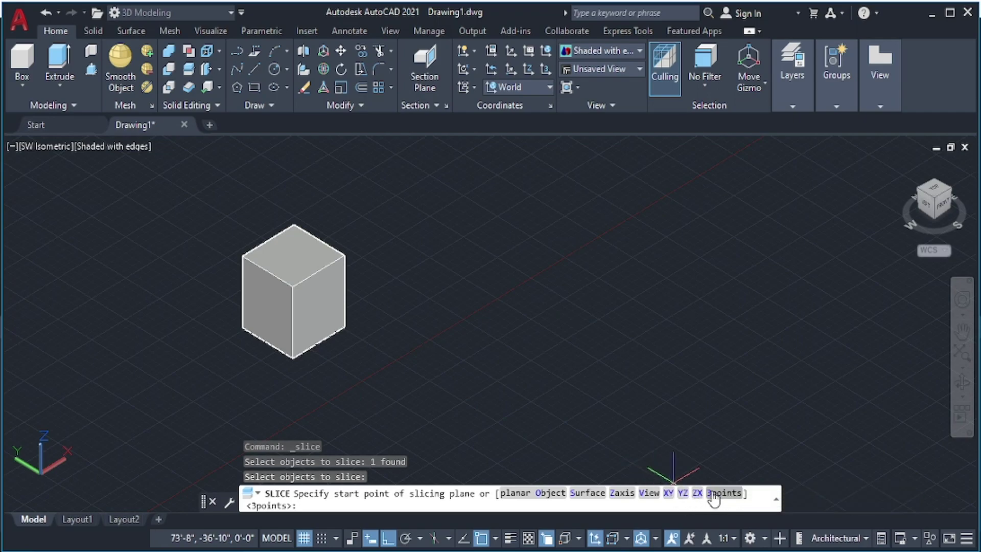
left_click(714, 491)
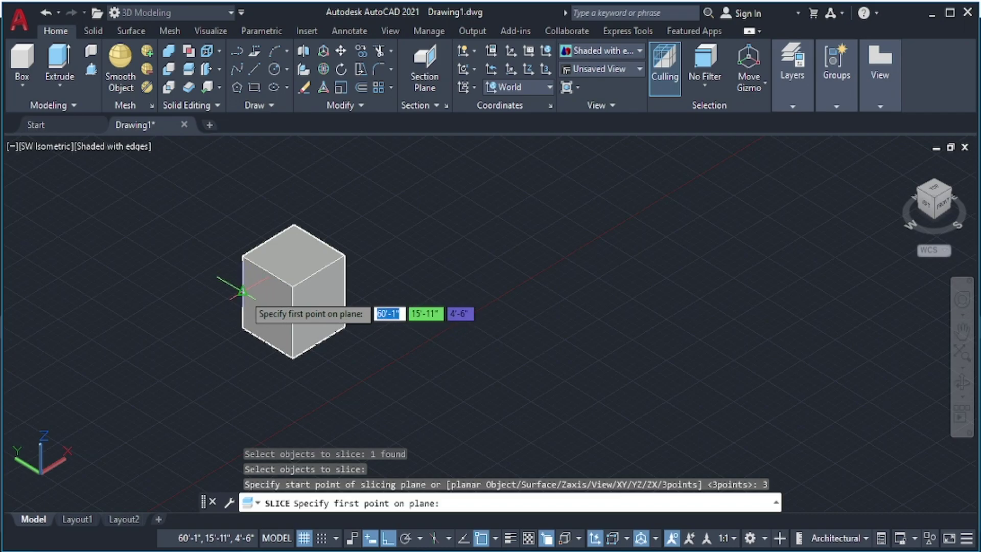
Cut horizontally through three edge points keeping the lower block, then undo the cut.
left_click(243, 290)
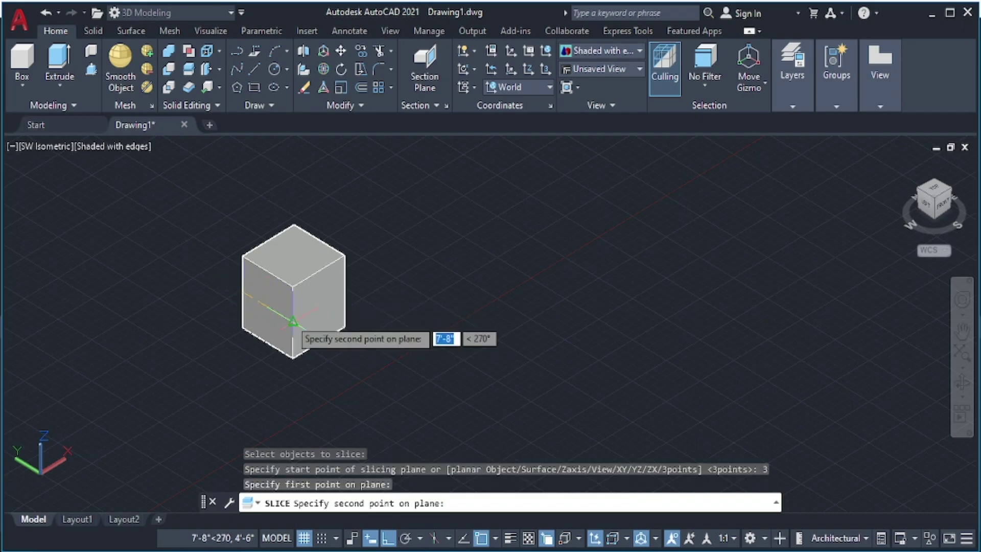
left_click(293, 321)
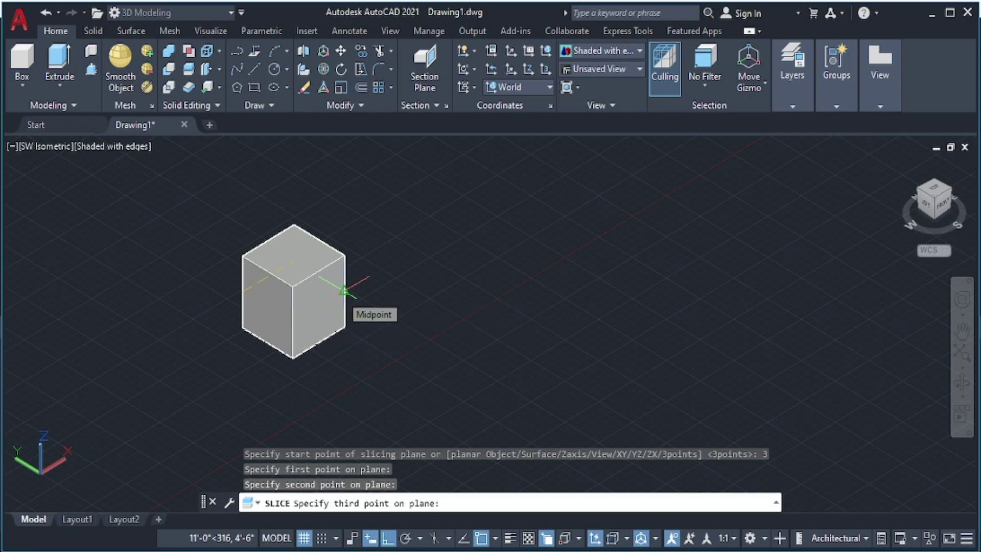
left_click(343, 290)
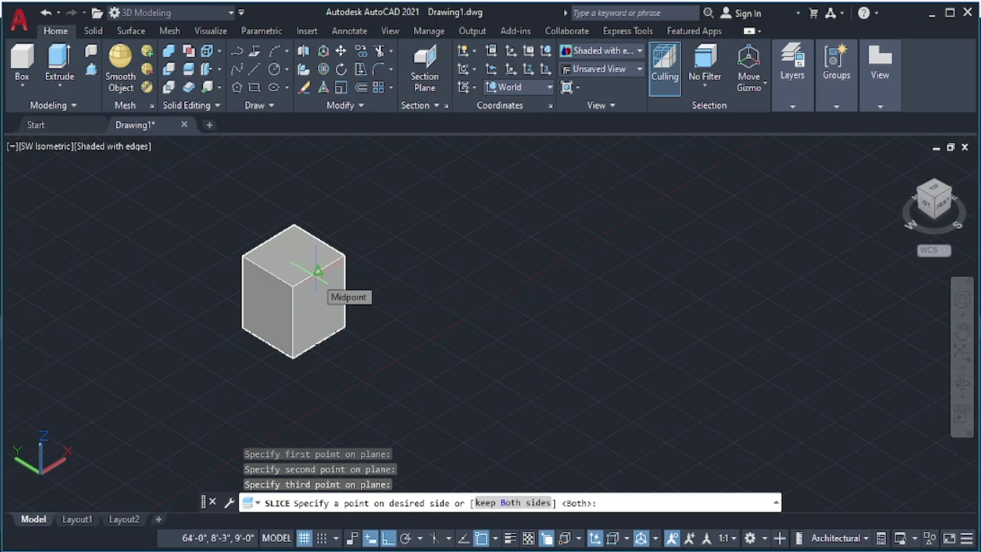
left_click(317, 271)
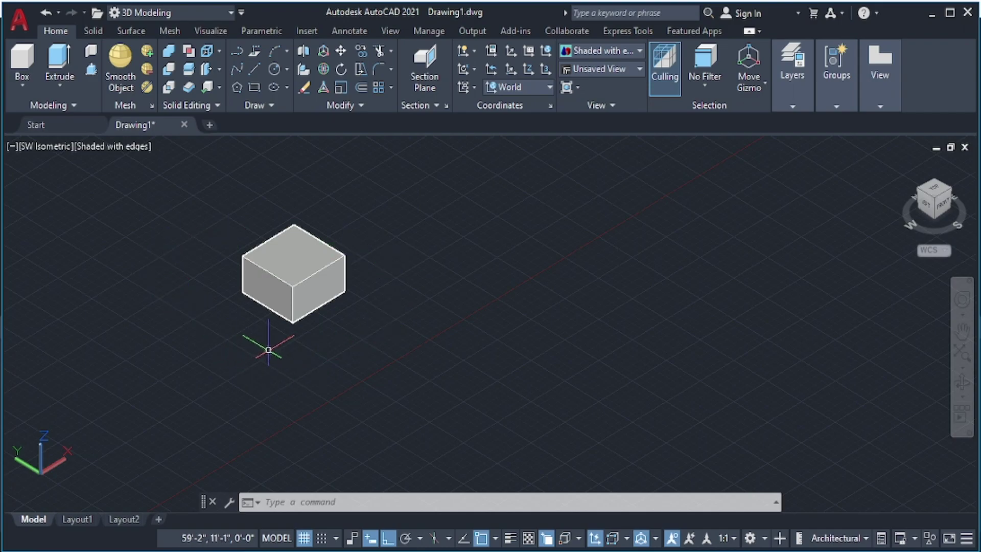
key("ctrl+z")
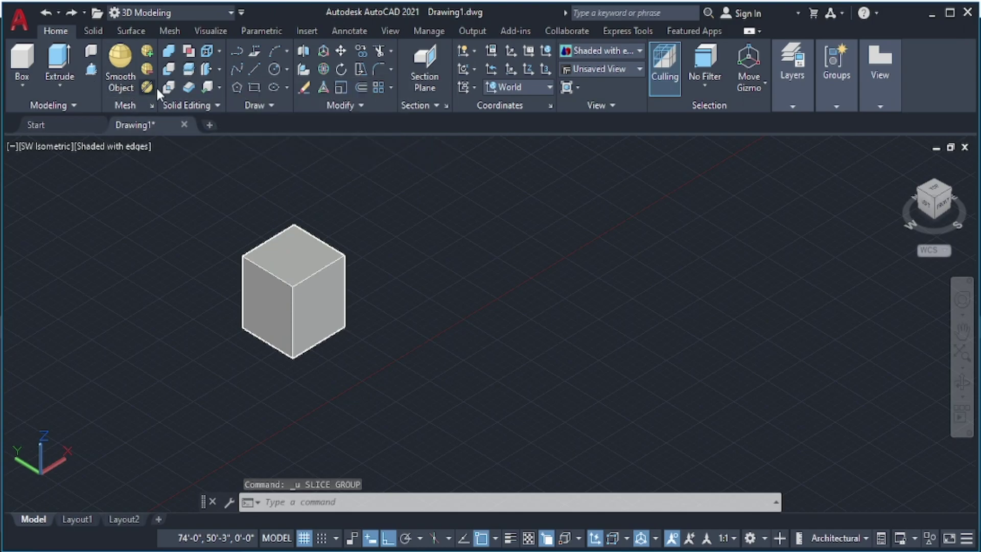
left_click(194, 67)
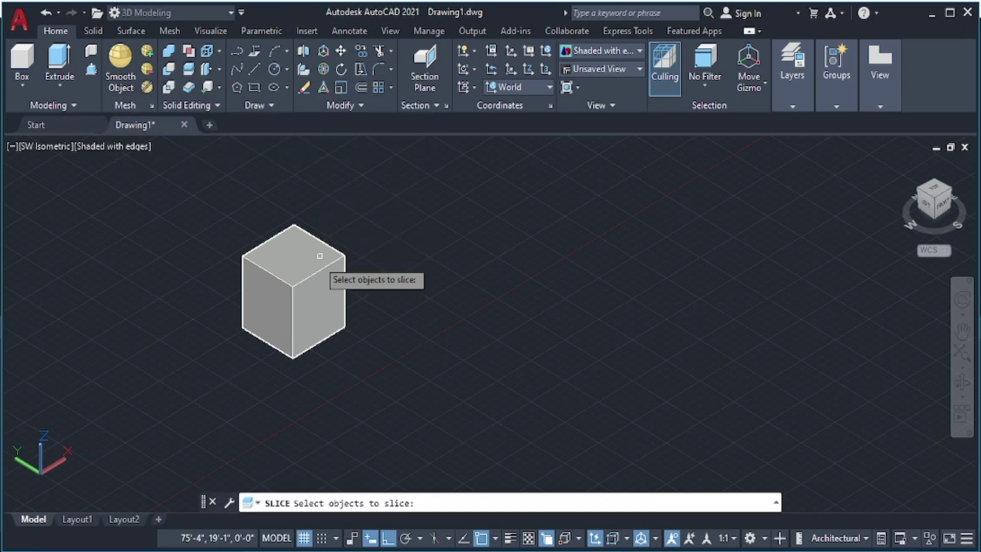
left_click(306, 268)
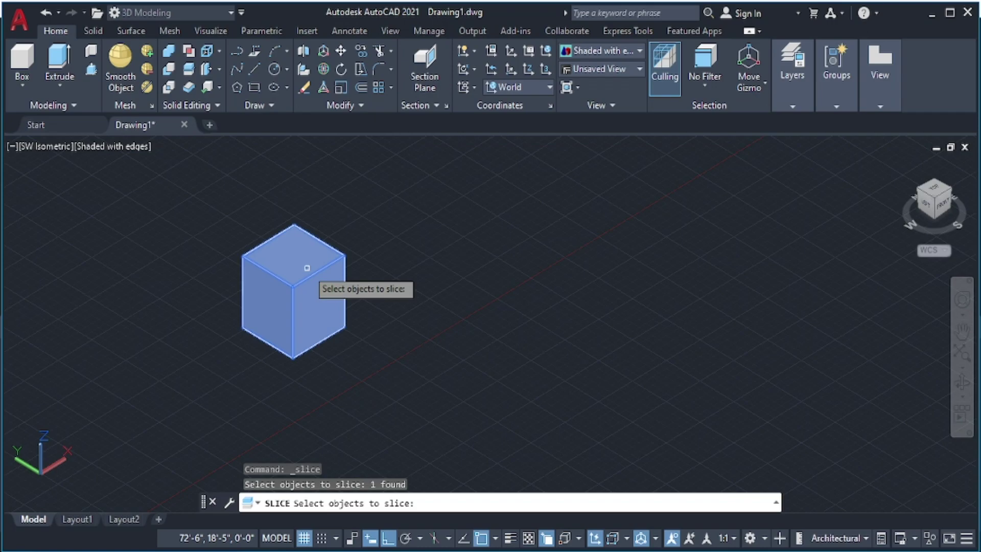
key("Return")
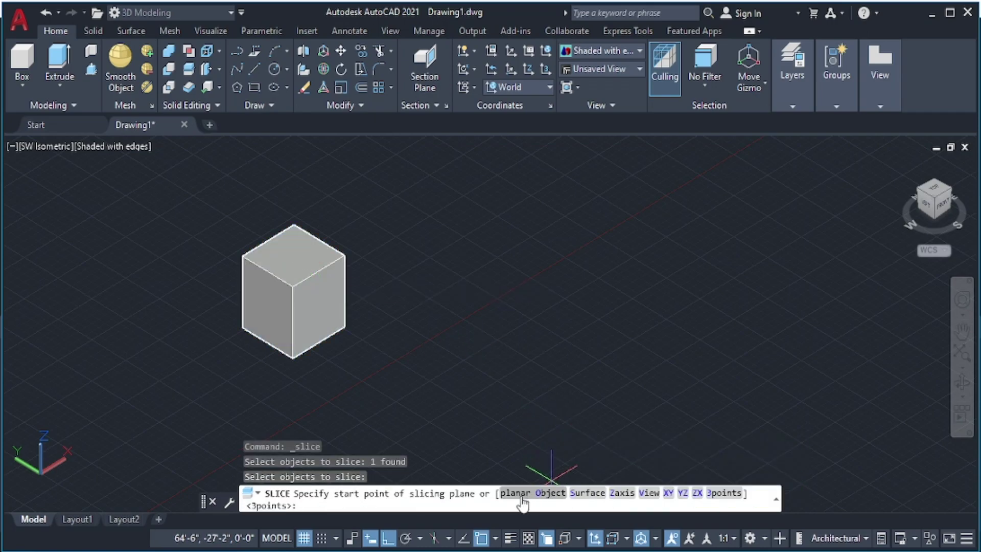
key("Escape")
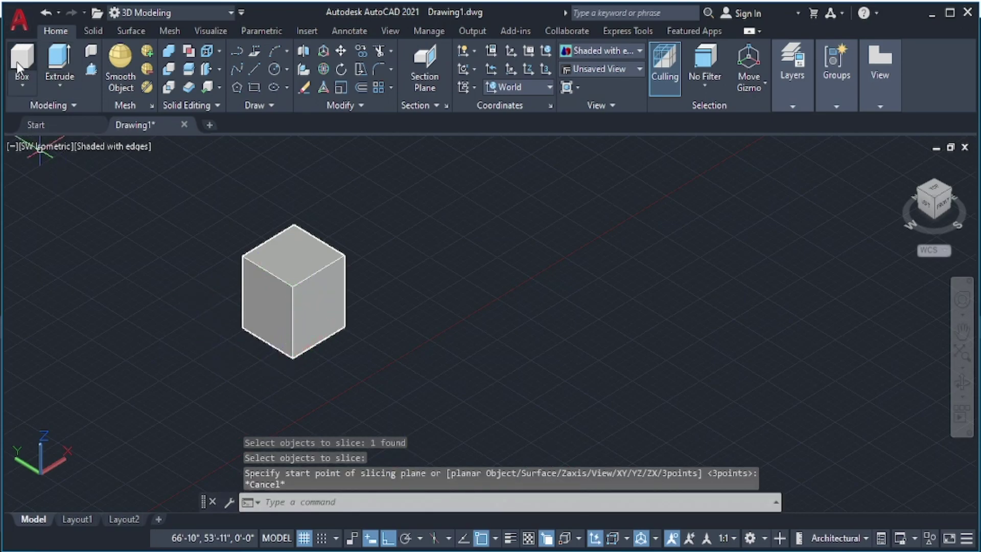
Add a sphere centred on the cube's top corner, overlapping the cube.
left_click(20, 76)
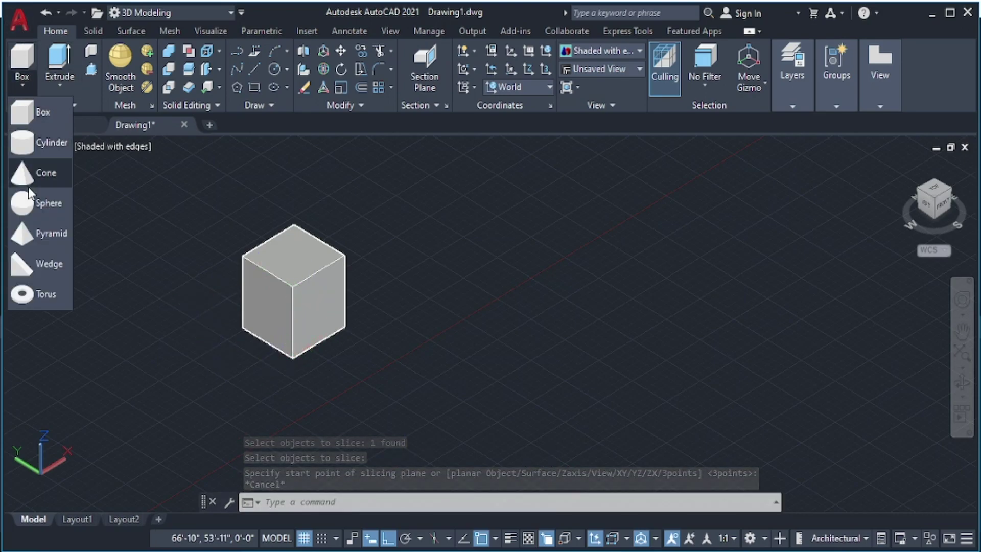
left_click(27, 202)
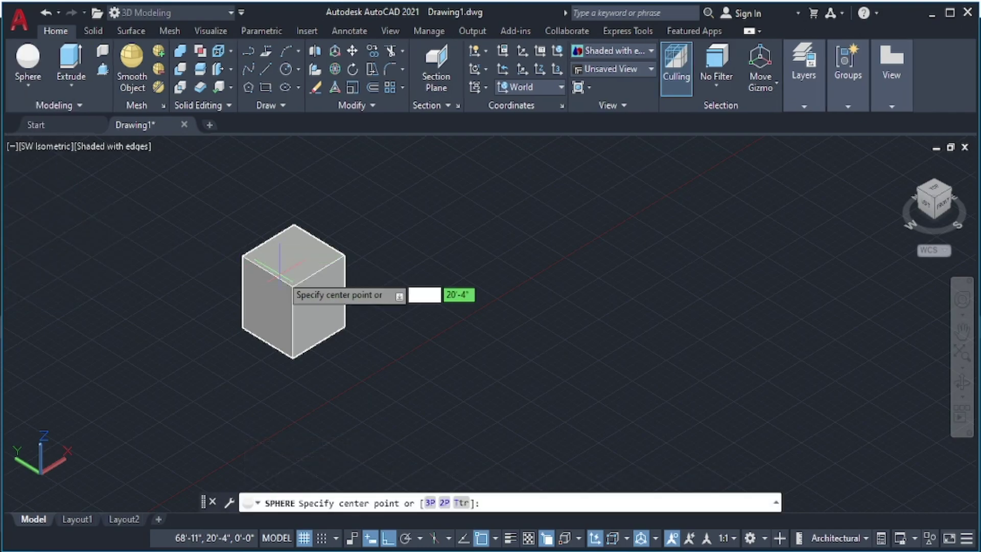
left_click(318, 270)
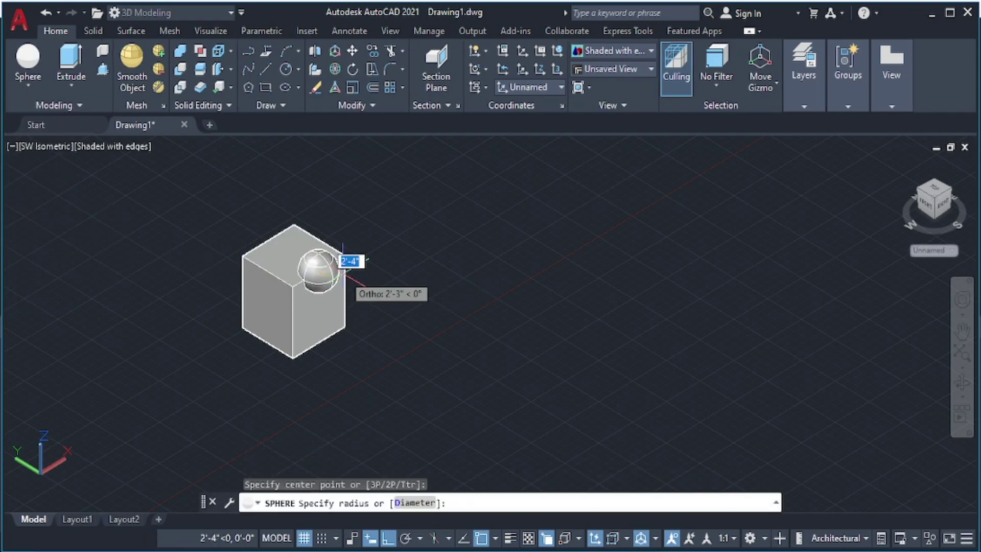
left_click(366, 273)
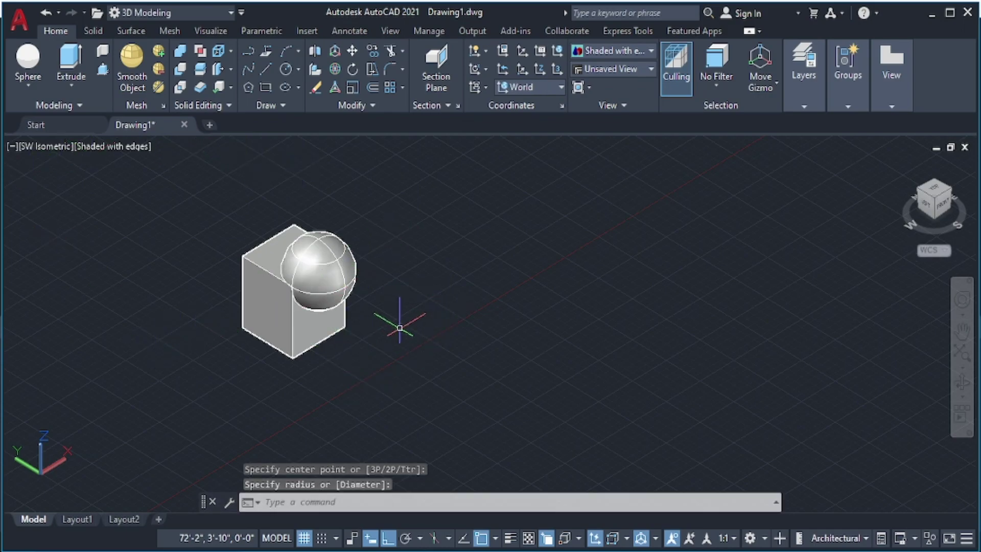
left_click(266, 88)
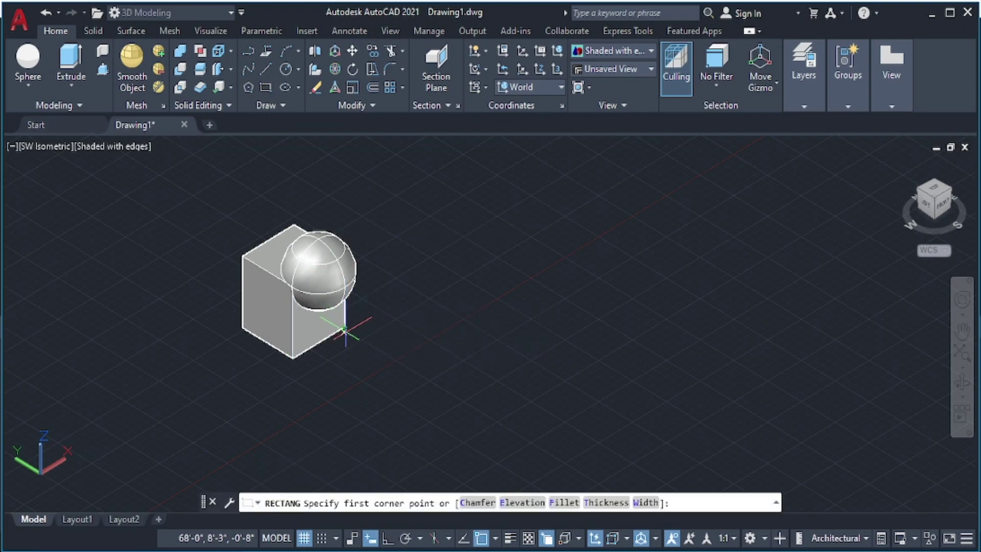
Draw a rectangle beside the cube and sphere and pick it for REGION.
left_click(369, 341)
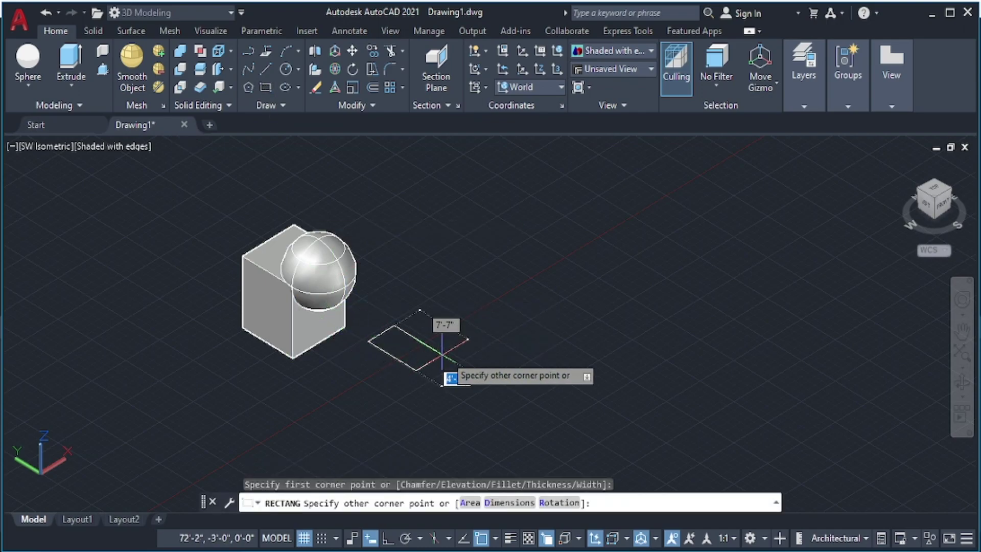
left_click(498, 349)
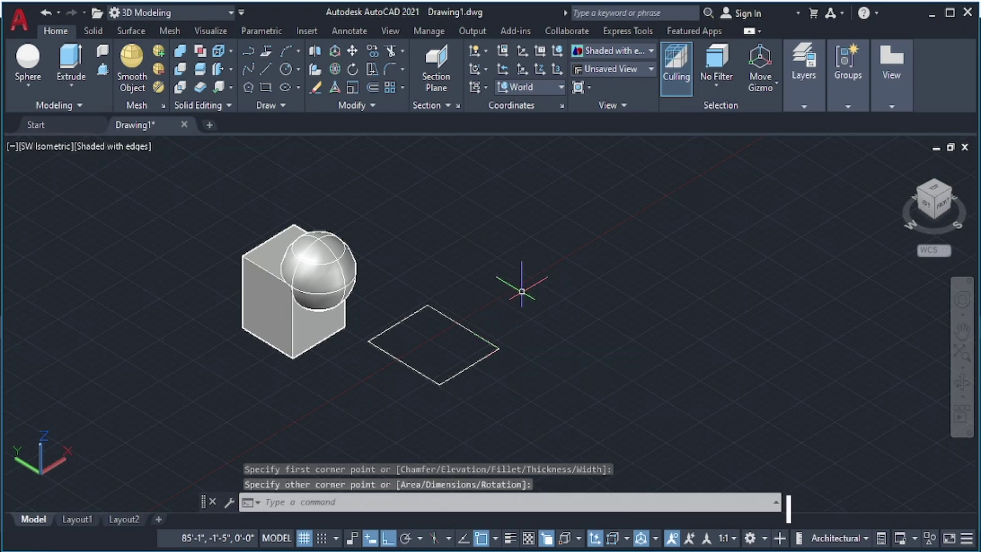
type("RE")
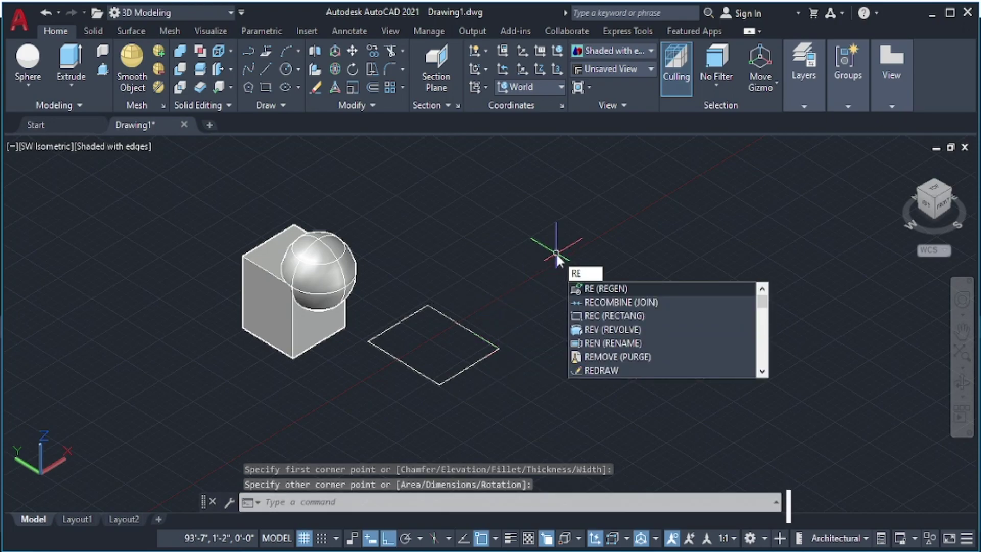
type("G")
key("Return")
left_click(458, 371)
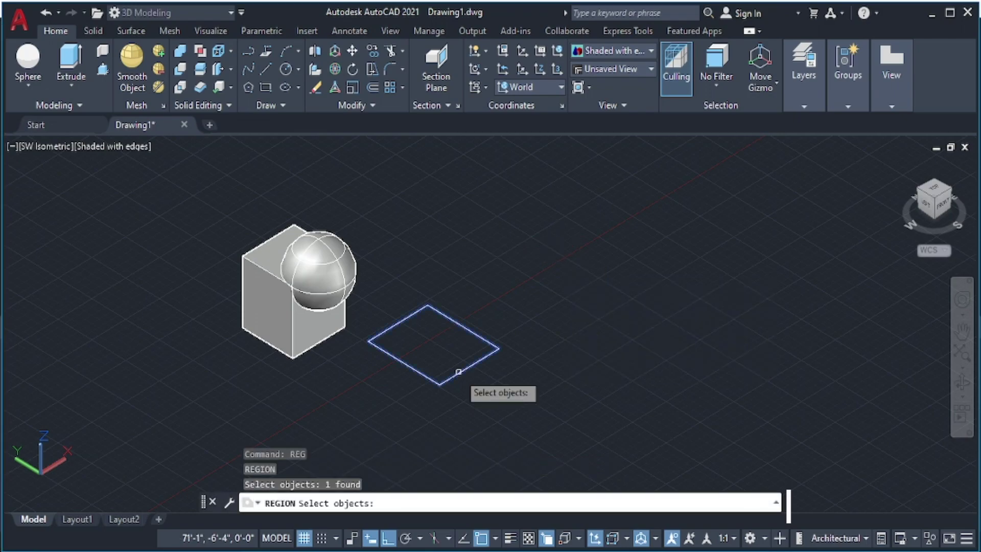
Create the region from the rectangle and move it next to the sphere.
key("Return")
left_click(425, 329)
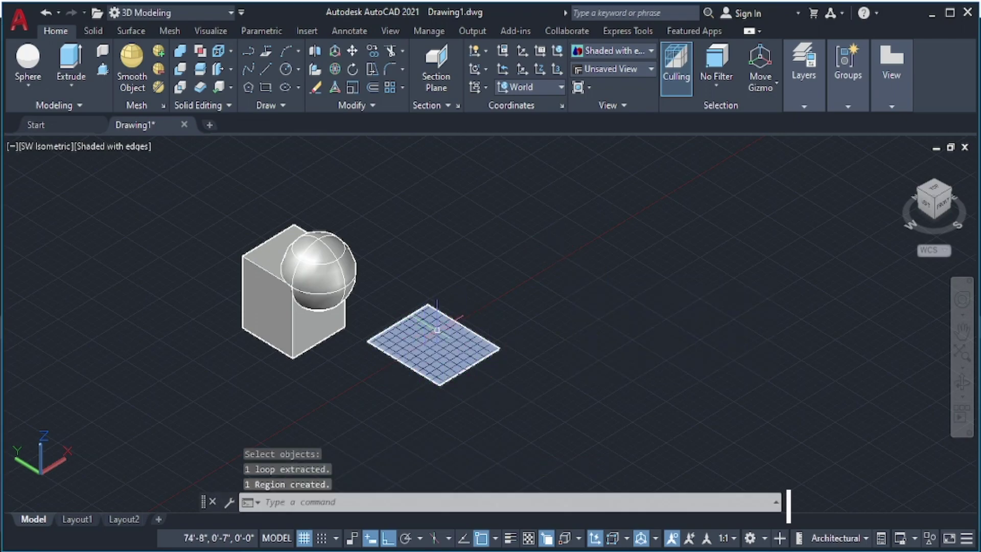
key("Escape")
left_click(444, 356)
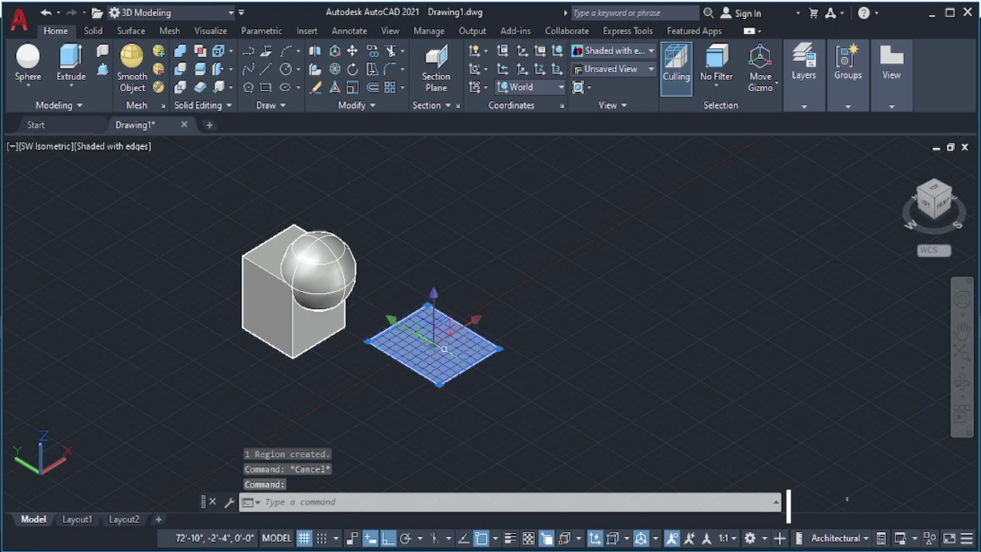
left_click(391, 321)
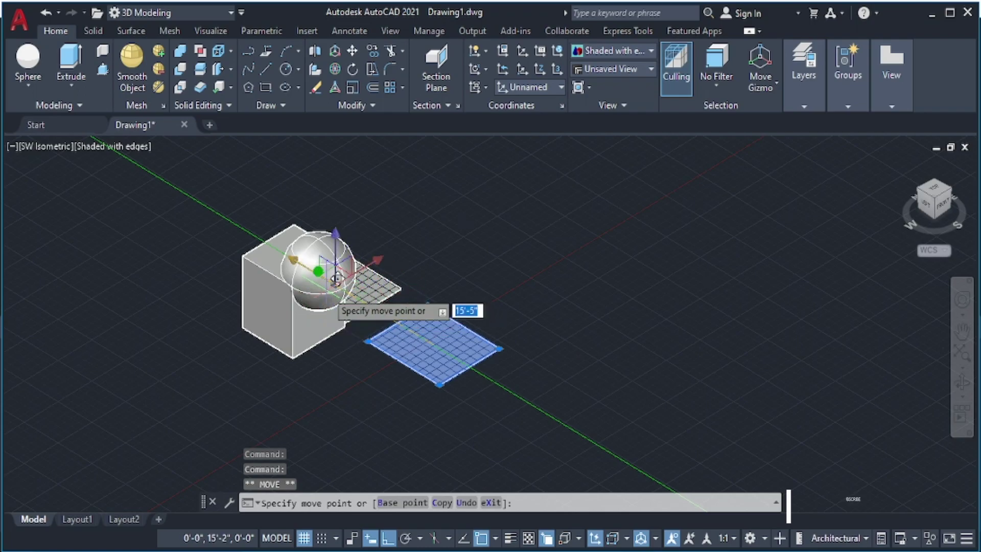
left_click(374, 308)
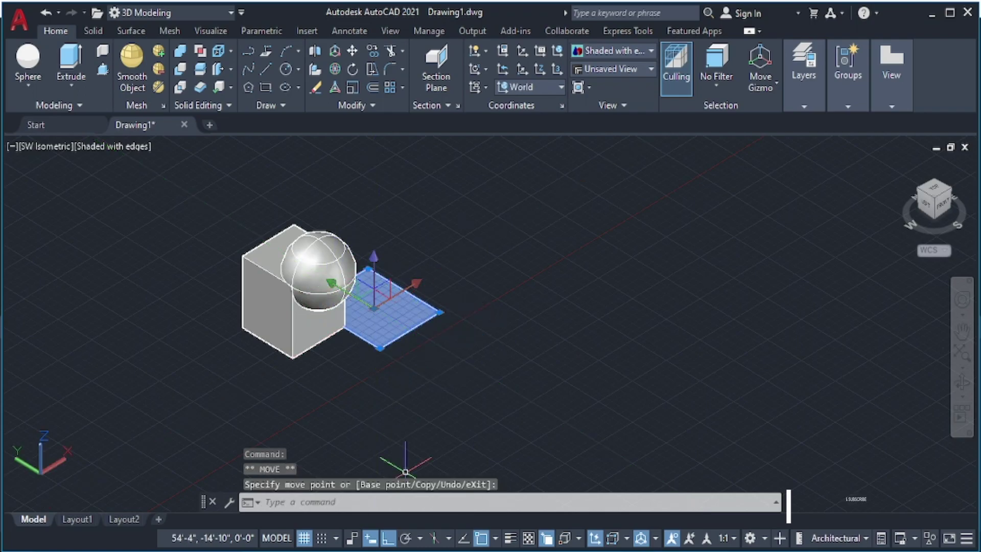
With object snap off, reposition the region horizontally through the cube's mid-height.
left_click(388, 538)
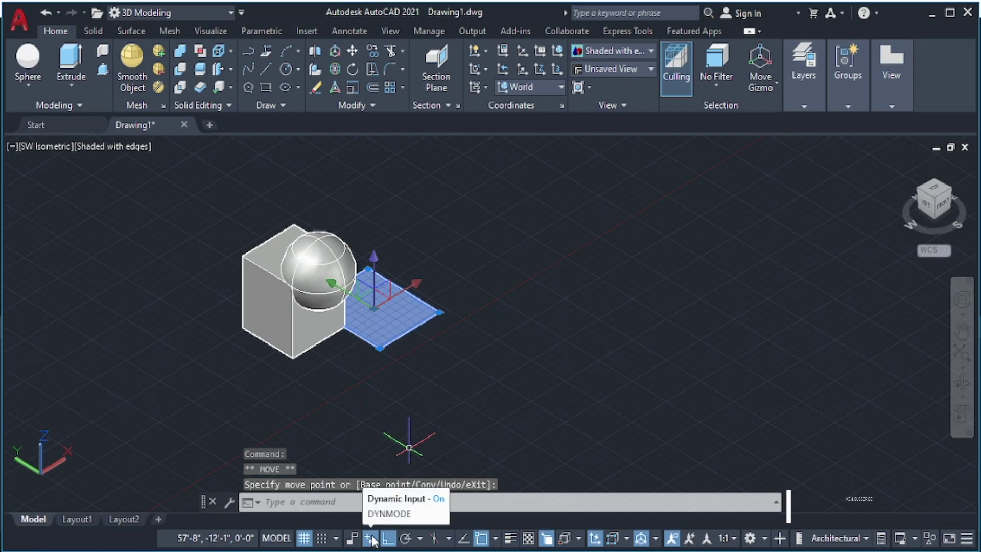
left_click(482, 538)
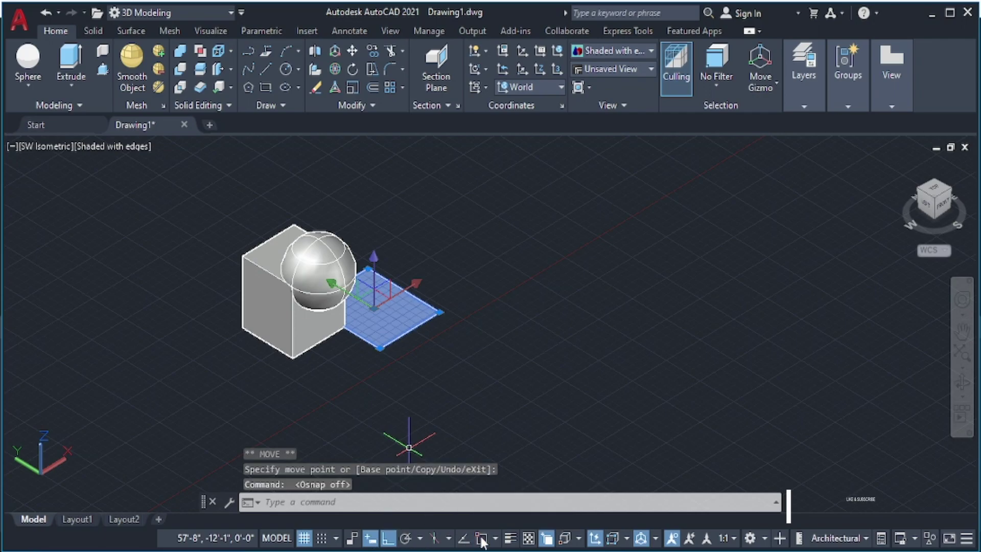
left_click(372, 265)
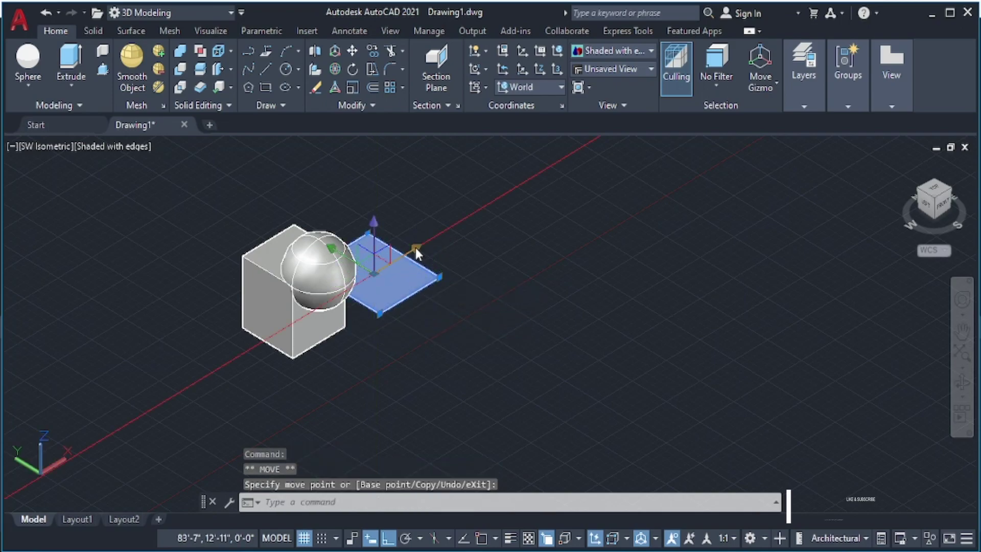
left_click(415, 247)
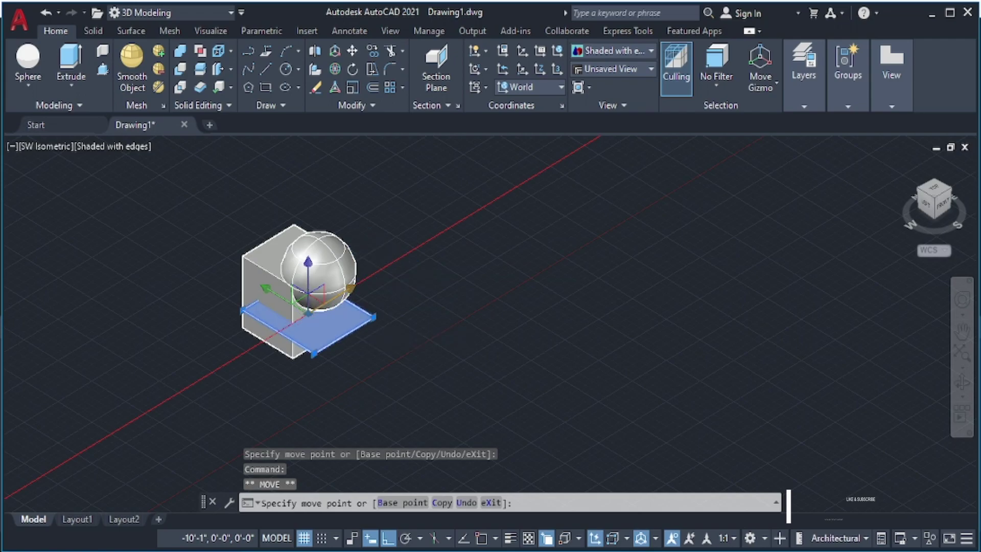
left_click(309, 308)
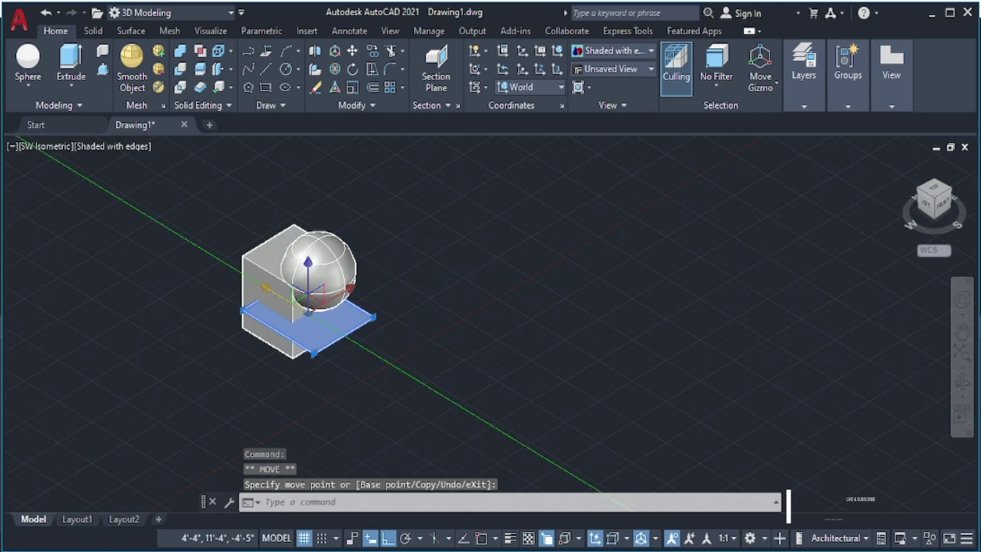
left_click(297, 292)
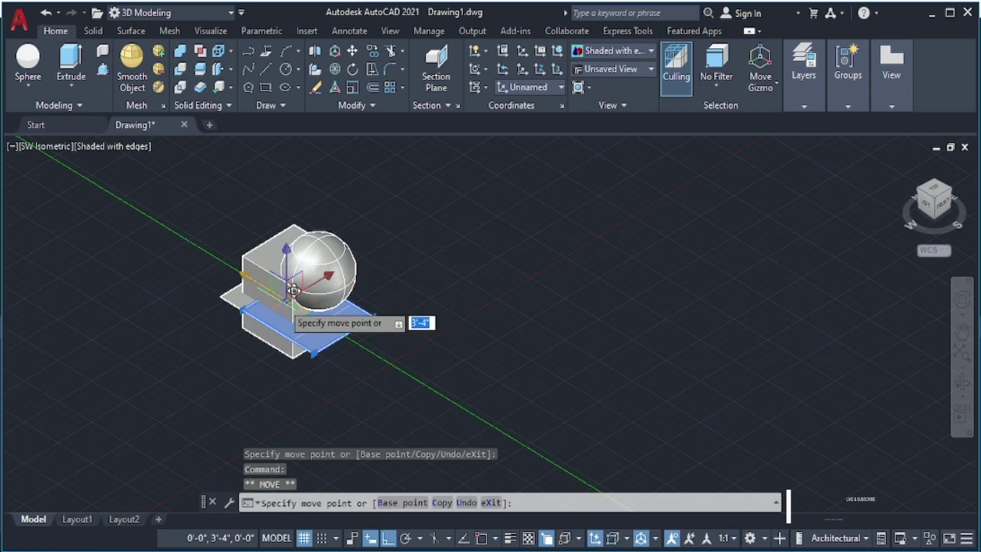
left_click(292, 289)
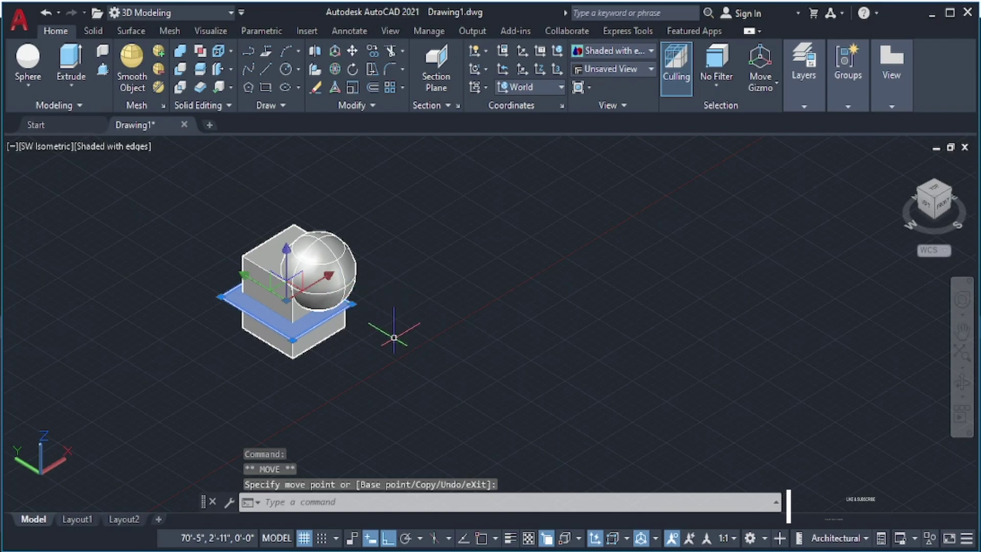
key("Escape")
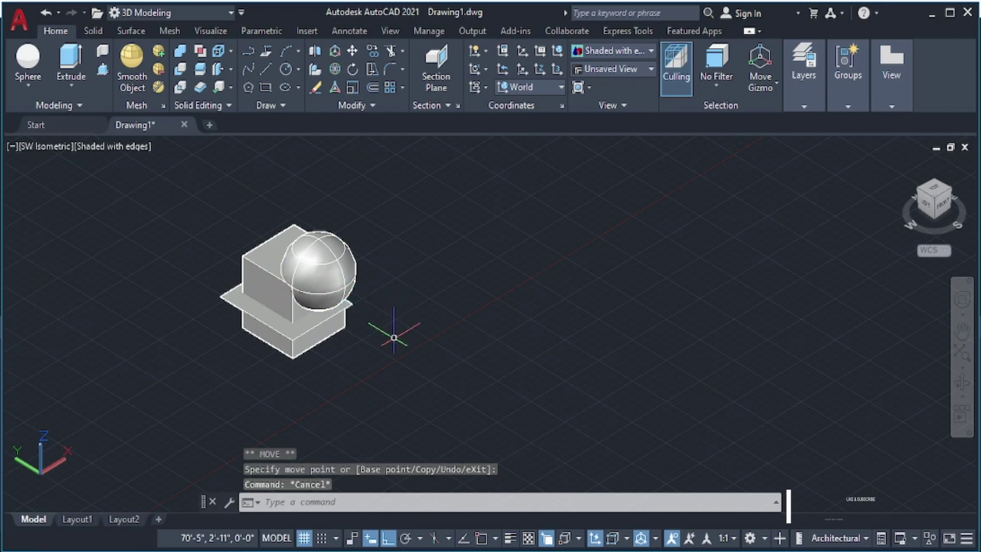
Orbit around the box, sphere and plate, cancelling an attempted X move of the plate.
middle_click_drag(397, 340, 322, 335, "shift")
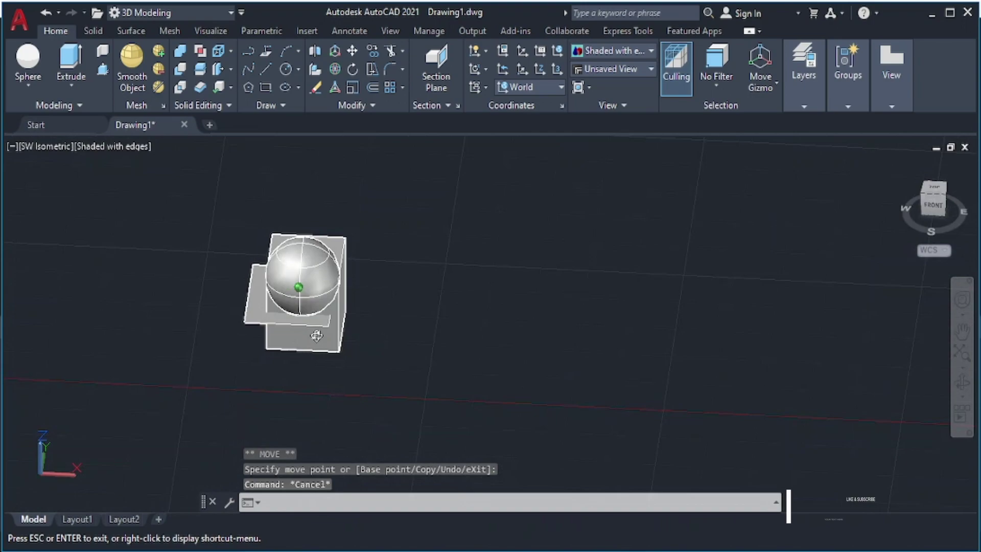
left_click(254, 294)
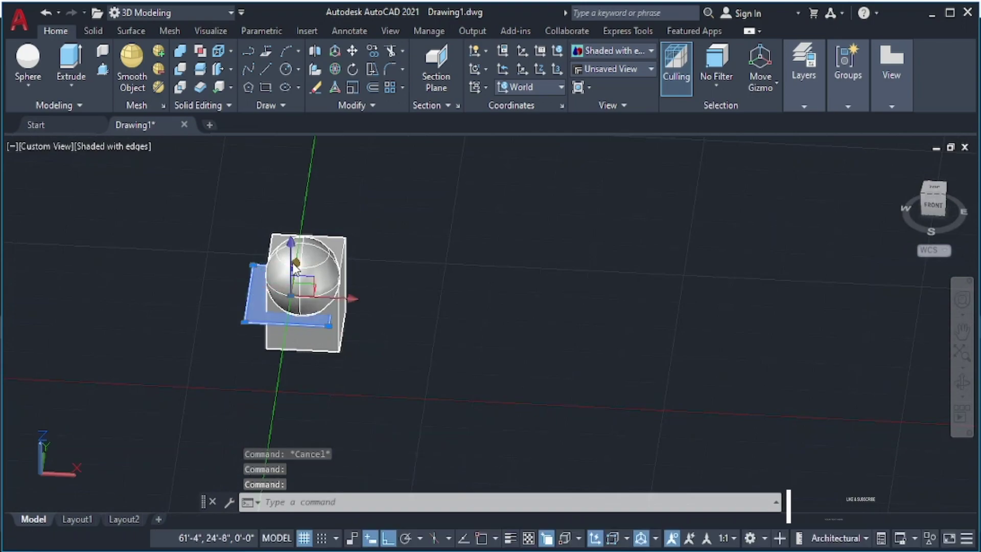
left_click(352, 302)
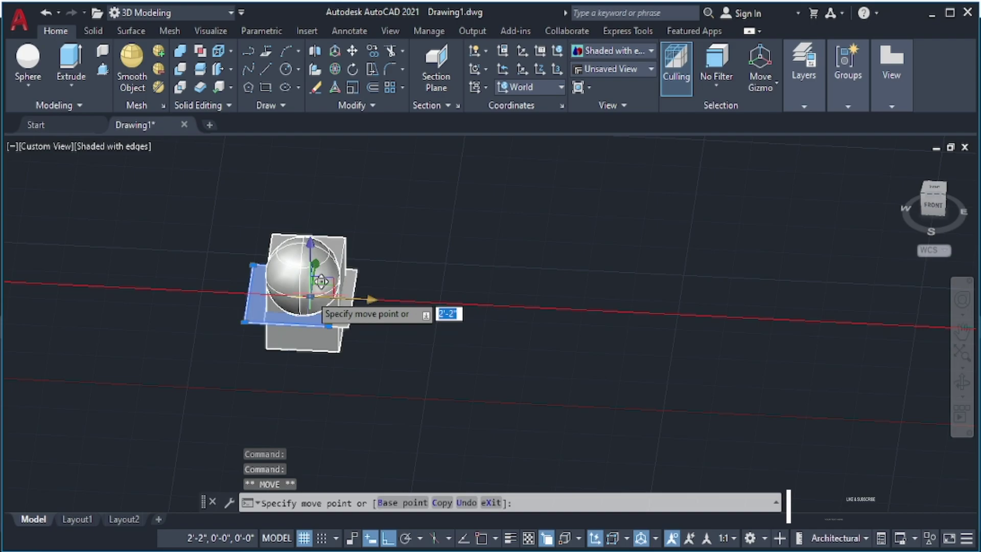
left_click(320, 282)
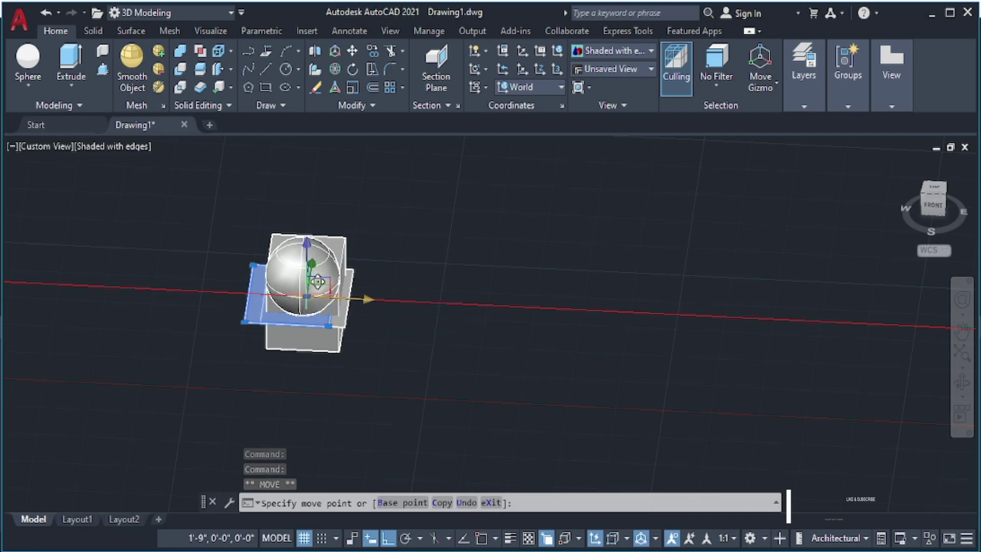
key("Escape")
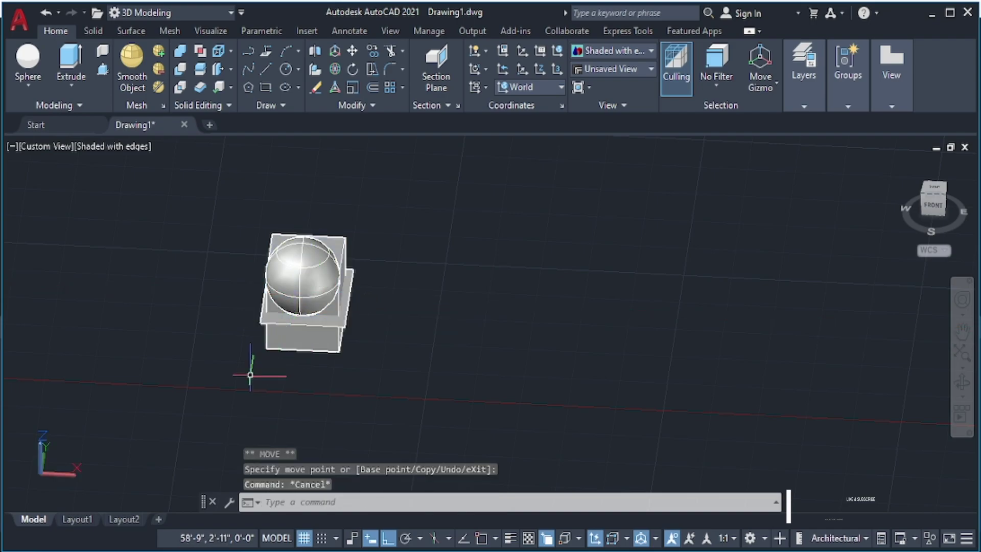
mouse_move(249, 374)
middle_mouse_down("shift")
mouse_move(339, 383)
mouse_move(476, 347)
mouse_move(401, 350)
mouse_move(436, 400)
mouse_move(452, 368)
mouse_move(400, 347)
mouse_move(339, 334)
mouse_move(317, 360)
middle_mouse_up("shift")
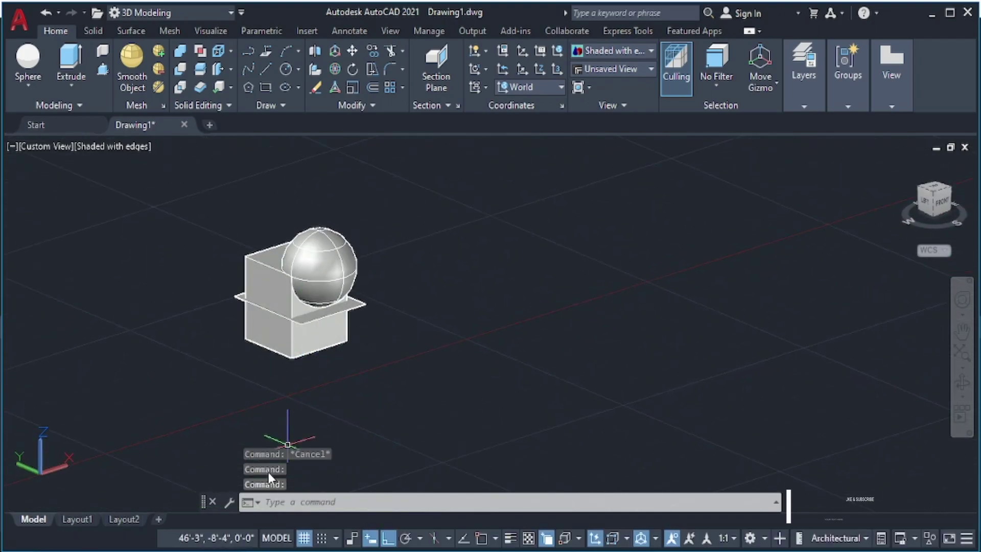
Slice the box using the flat region as the cutting object, keeping both halves.
left_click(201, 66)
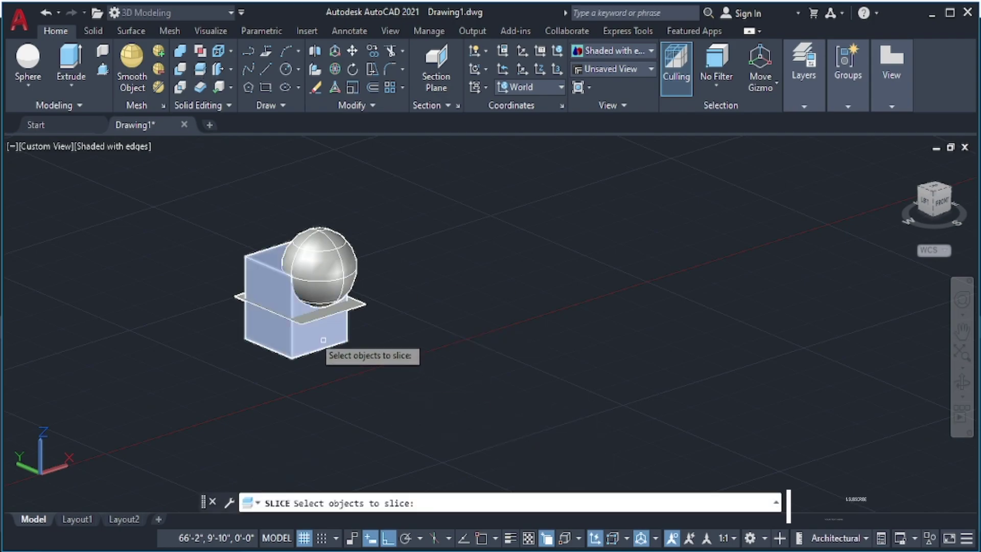
left_click(275, 272)
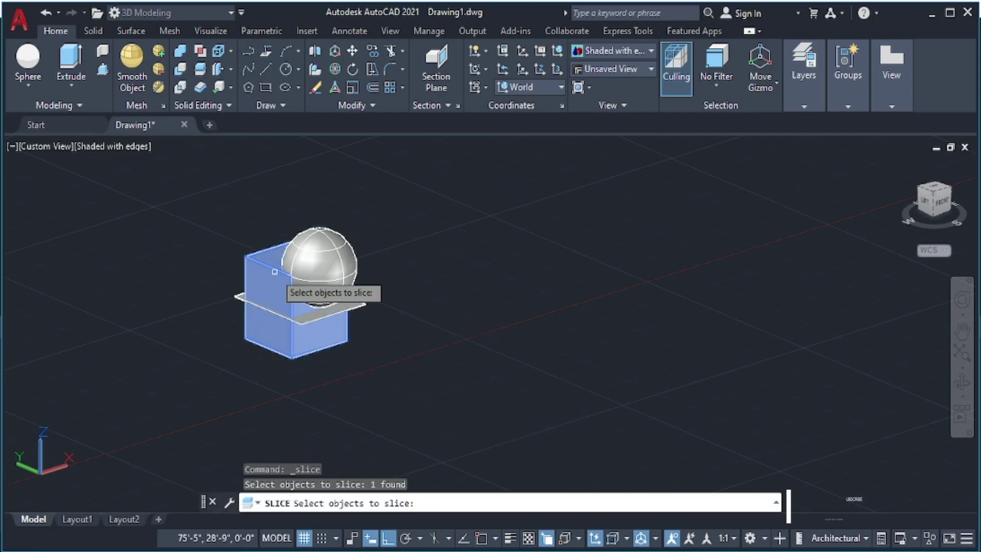
key("Return")
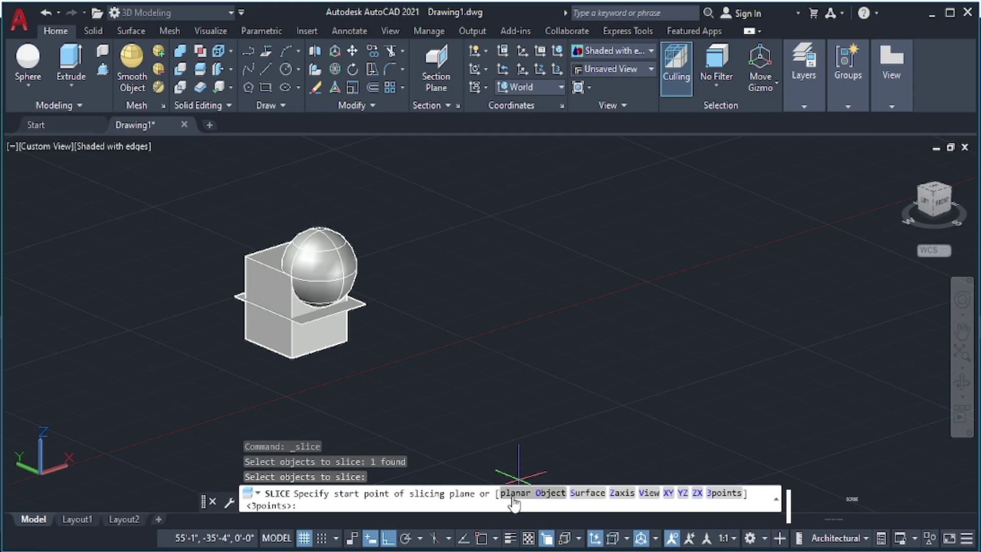
left_click(513, 495)
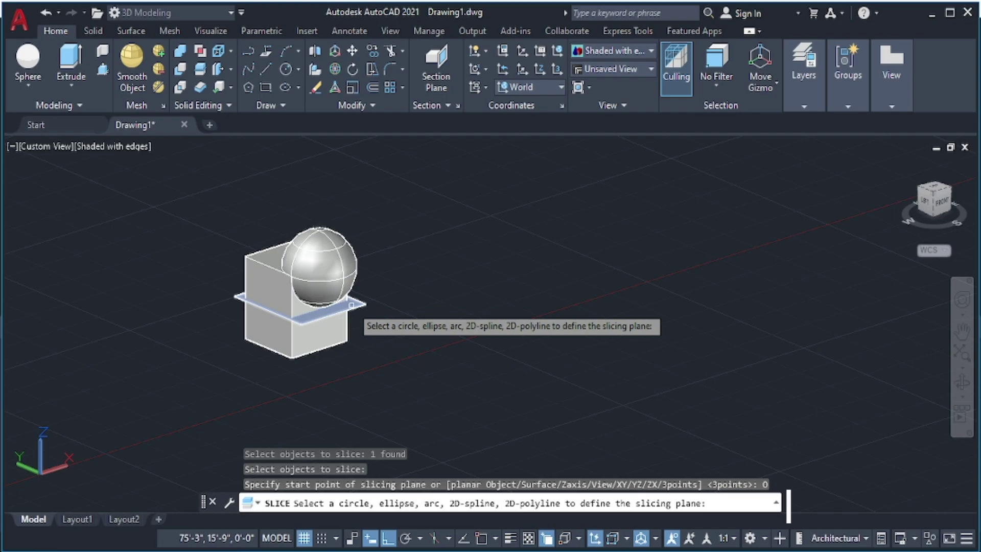
left_click(351, 305)
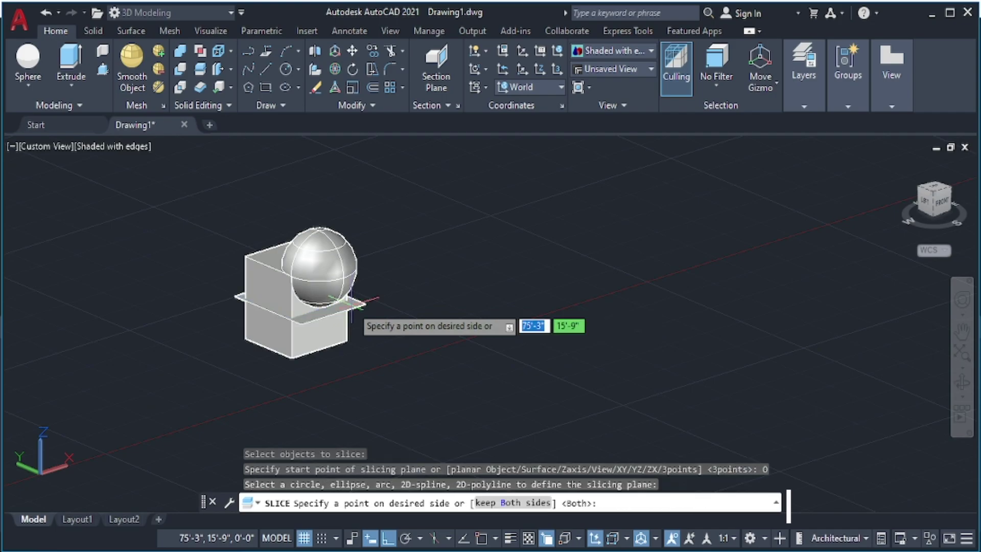
left_click(543, 537)
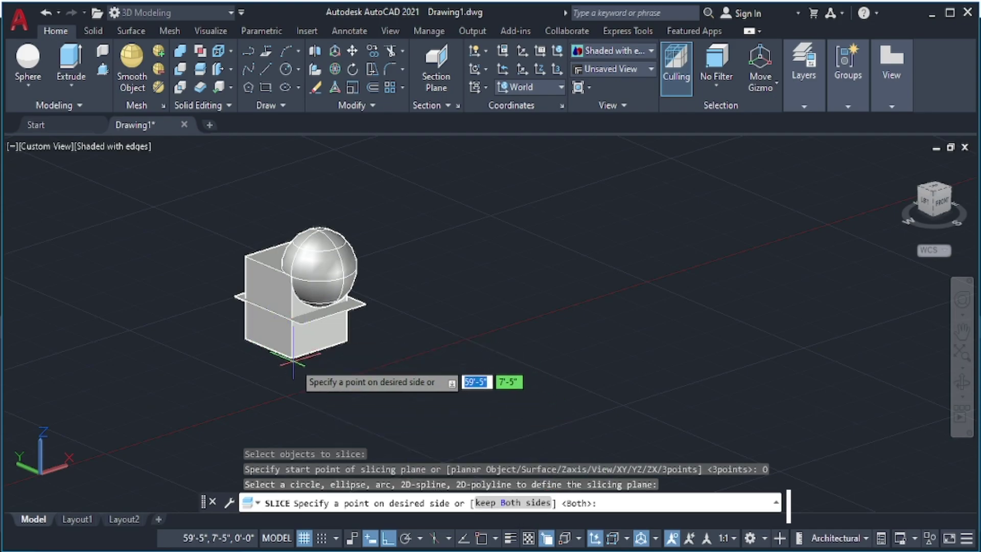
left_click(537, 503)
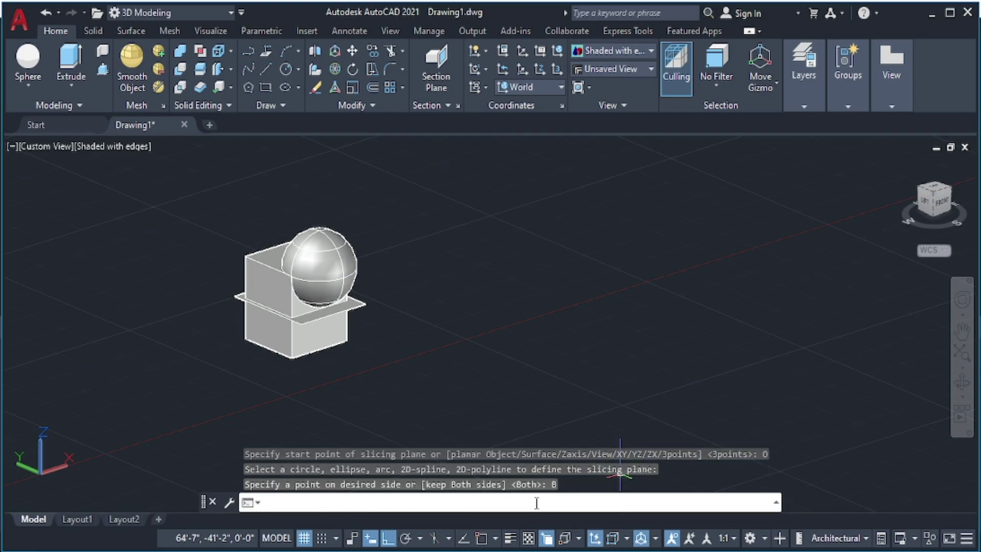
left_click(294, 290)
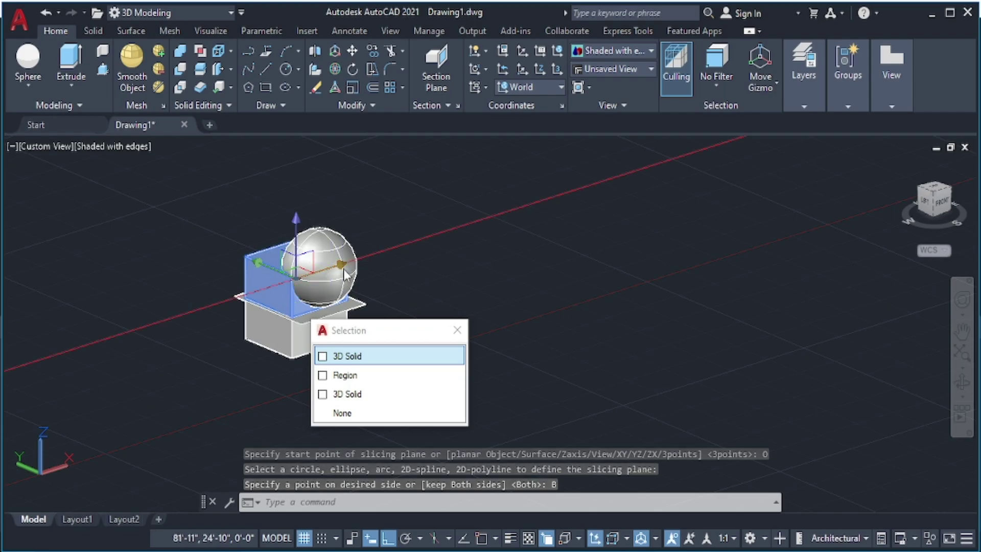
Shift the sliced box's upper half aside, then undo the cut and move, cancelling a new SLICE.
left_click(344, 265)
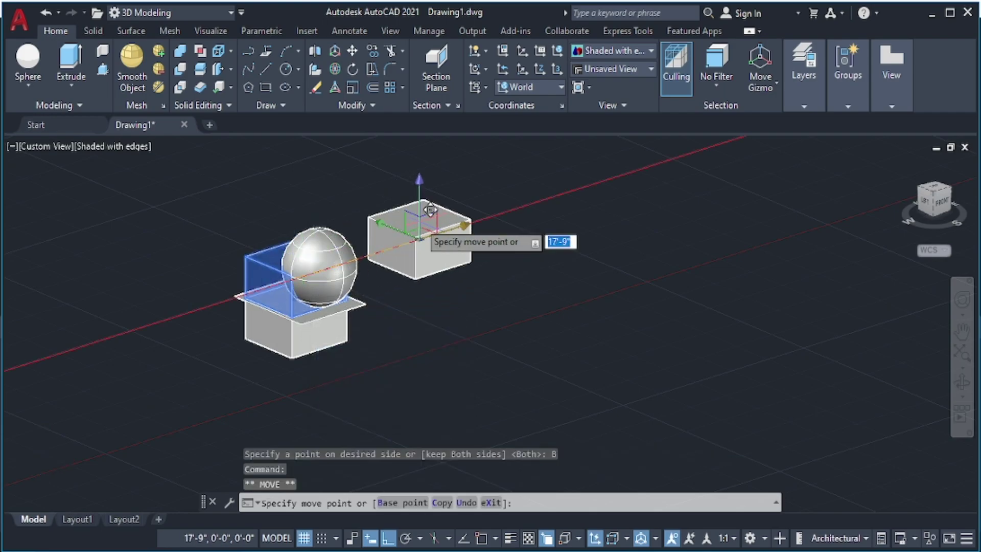
left_click(330, 299)
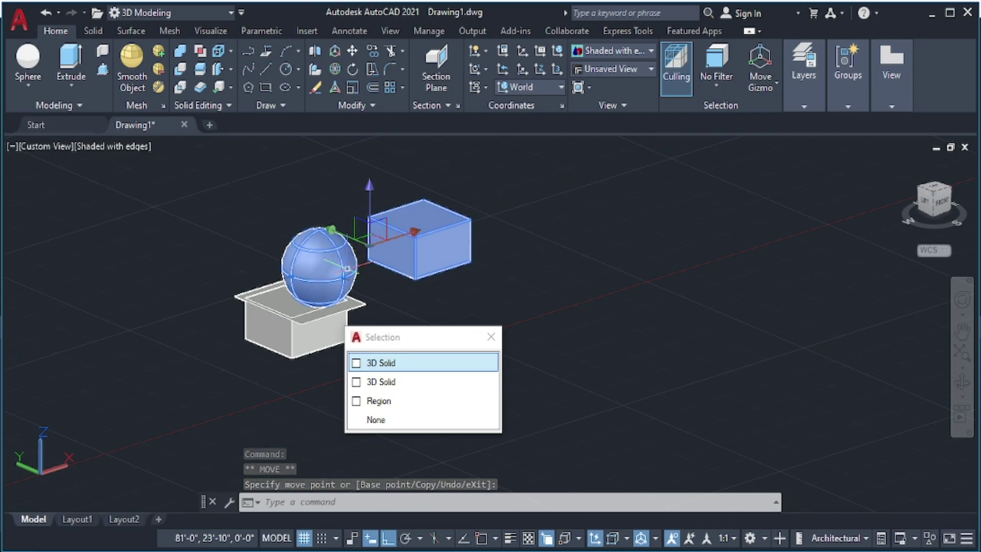
key("Escape")
key("ctrl+z")
key("ctrl+z")
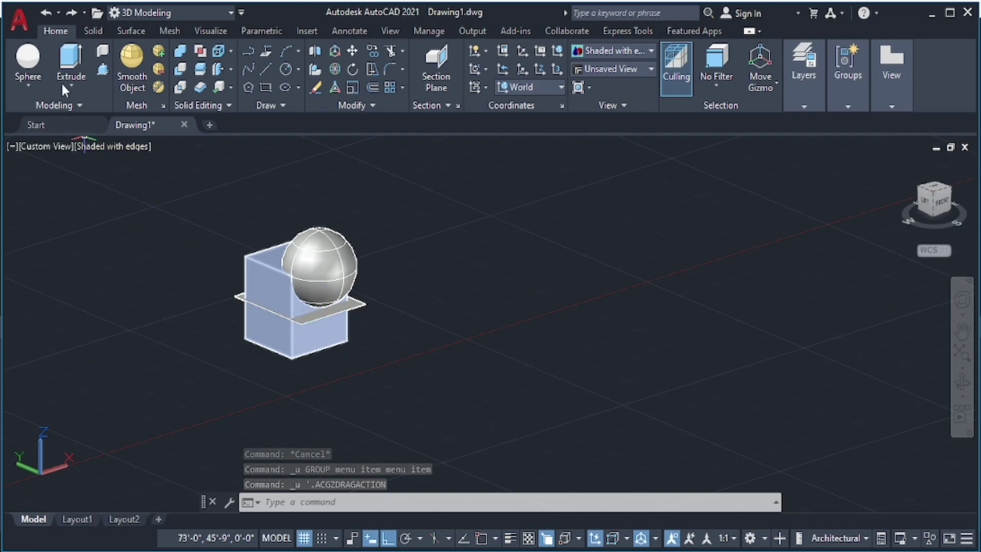
left_click(209, 72)
key("Escape")
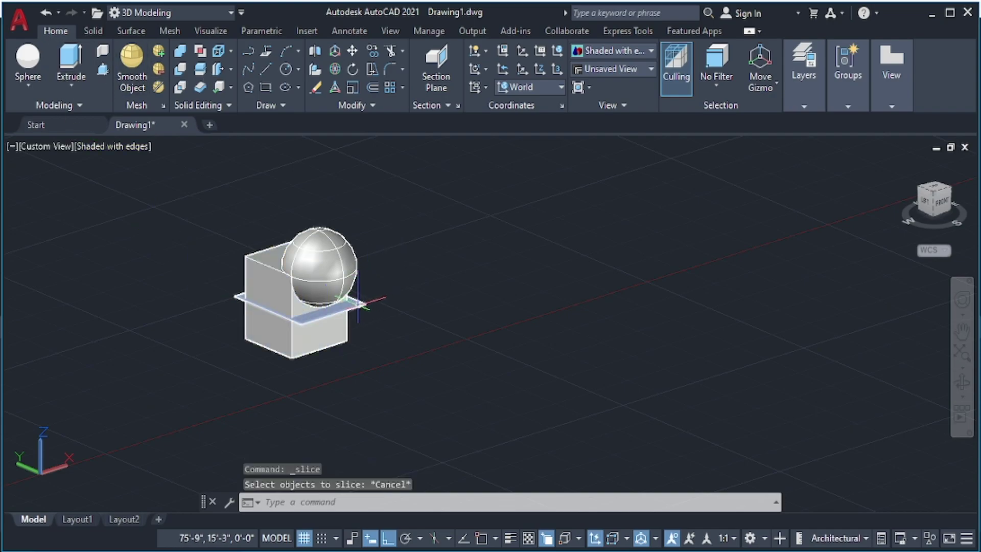
Delete the flat cutting plane, cancel a trial SLICE of box and sphere, and open Drawing Units.
left_click(359, 304)
key("Delete")
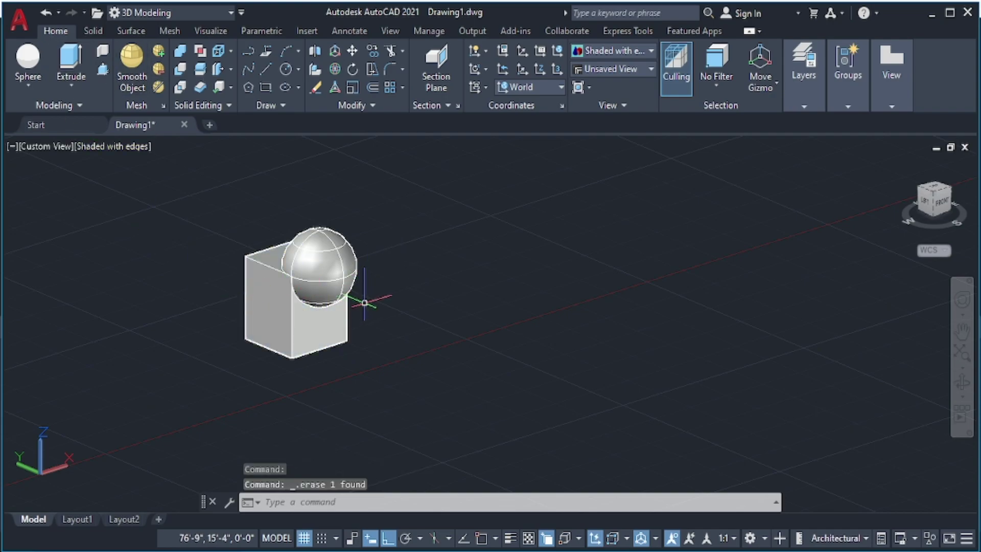
left_click(202, 69)
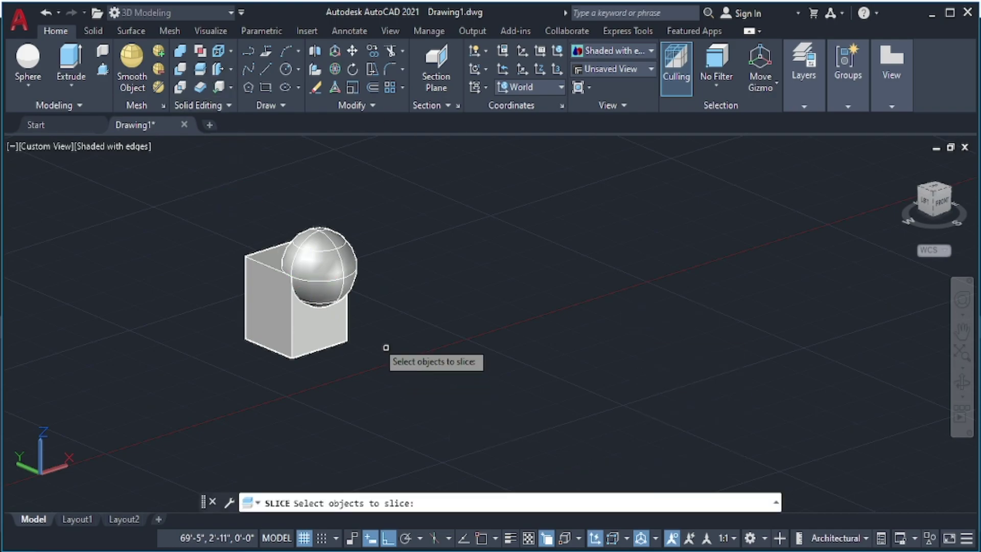
left_click(275, 306)
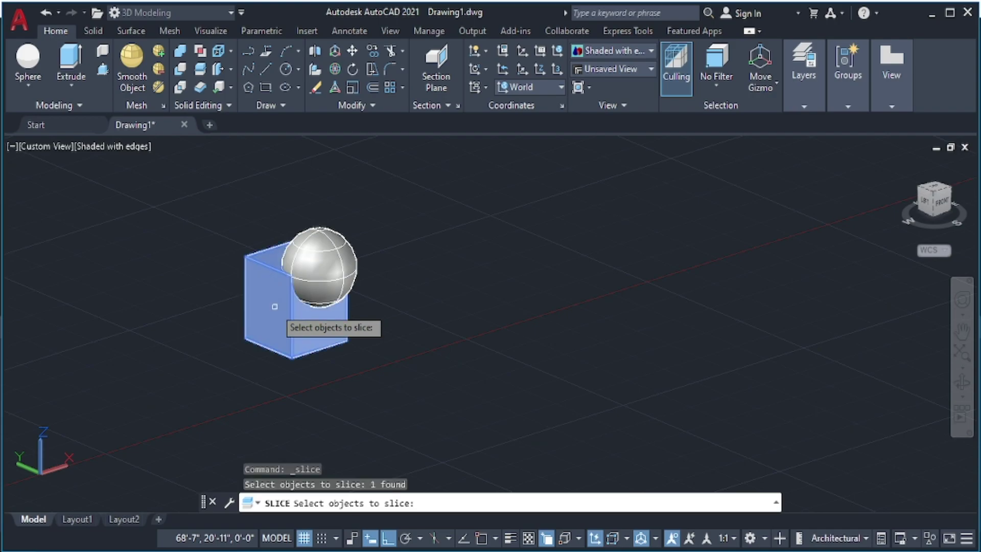
left_click(317, 285)
key("Escape")
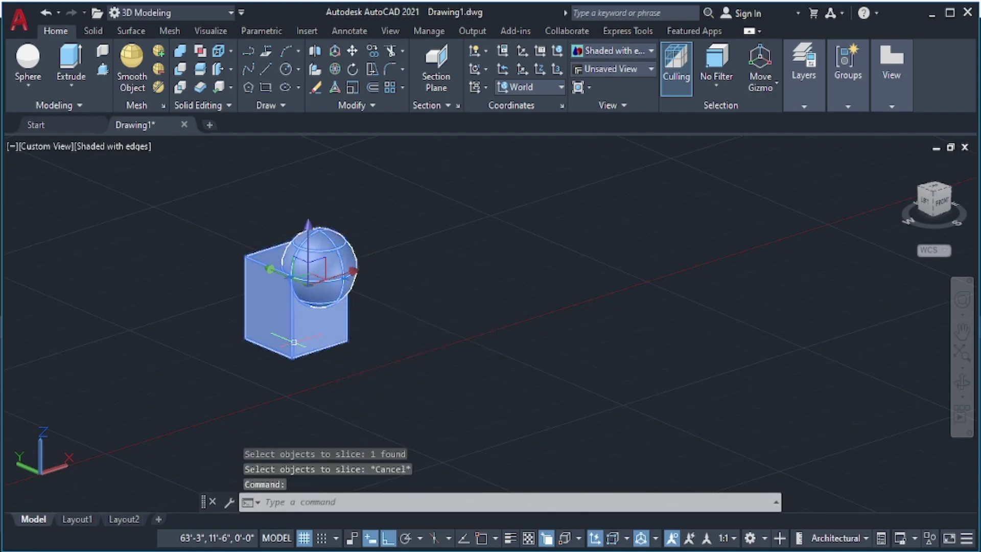
type("un")
key("Return")
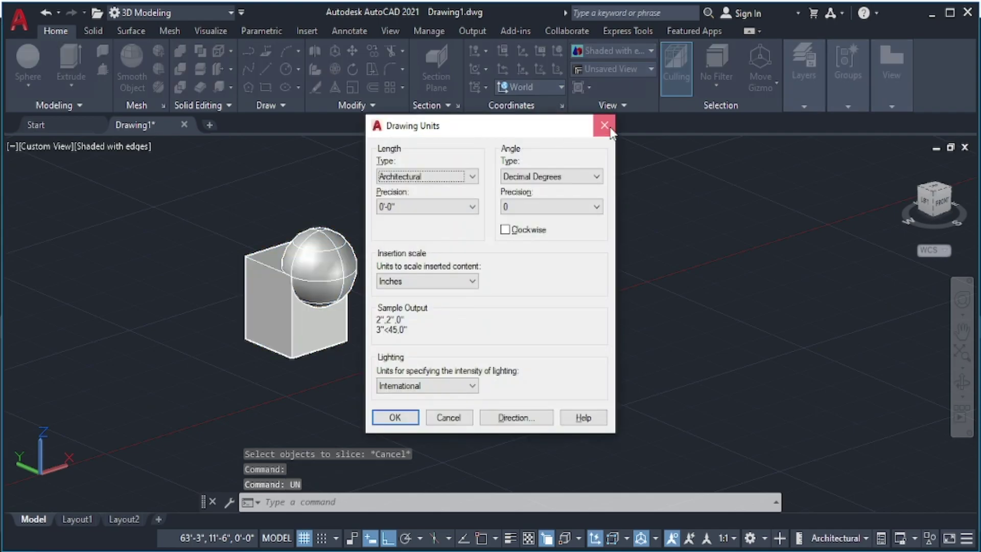
Close Drawing Units and UNION the window-selected box and sphere into one solid.
left_click(611, 132)
type("uni")
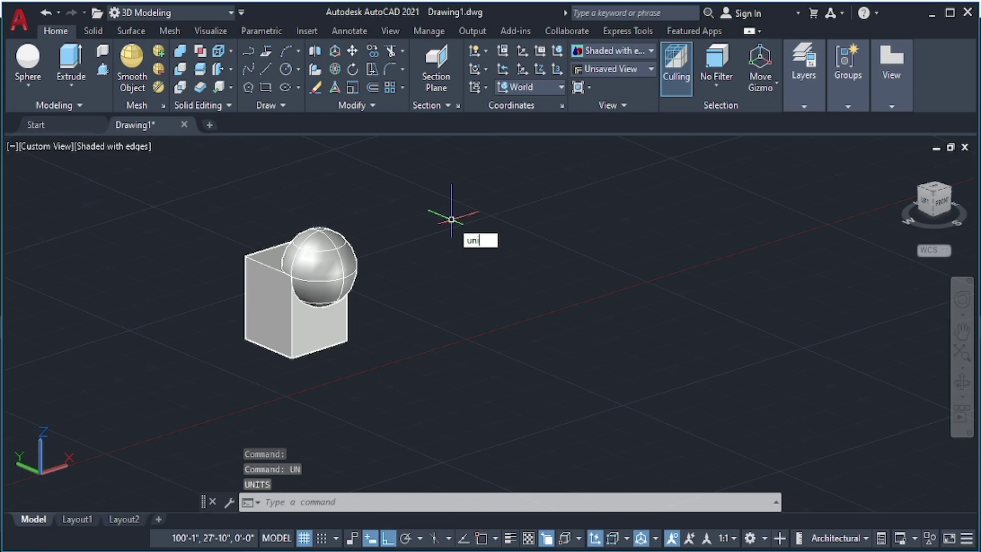
type("on")
key("Return")
left_click(412, 213)
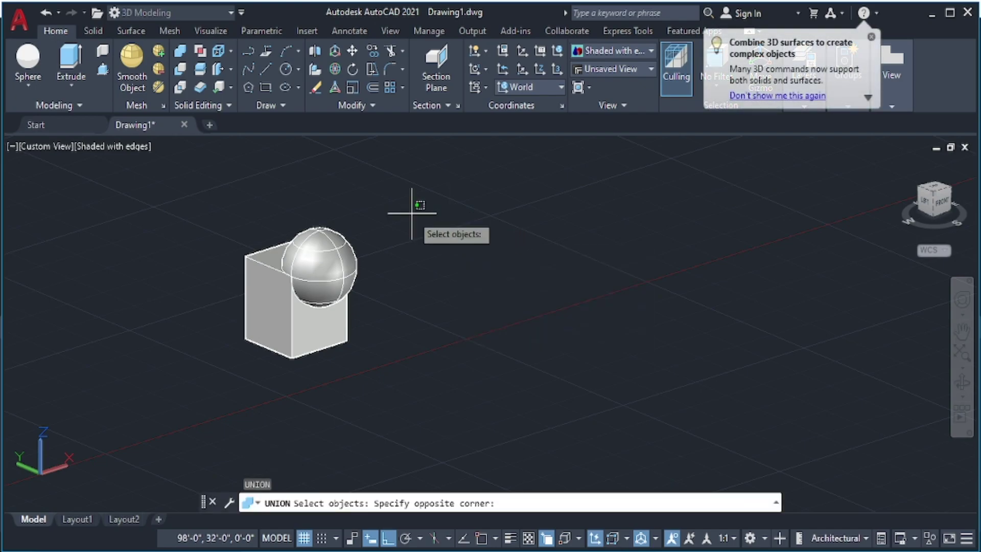
left_click(135, 351)
key("Return")
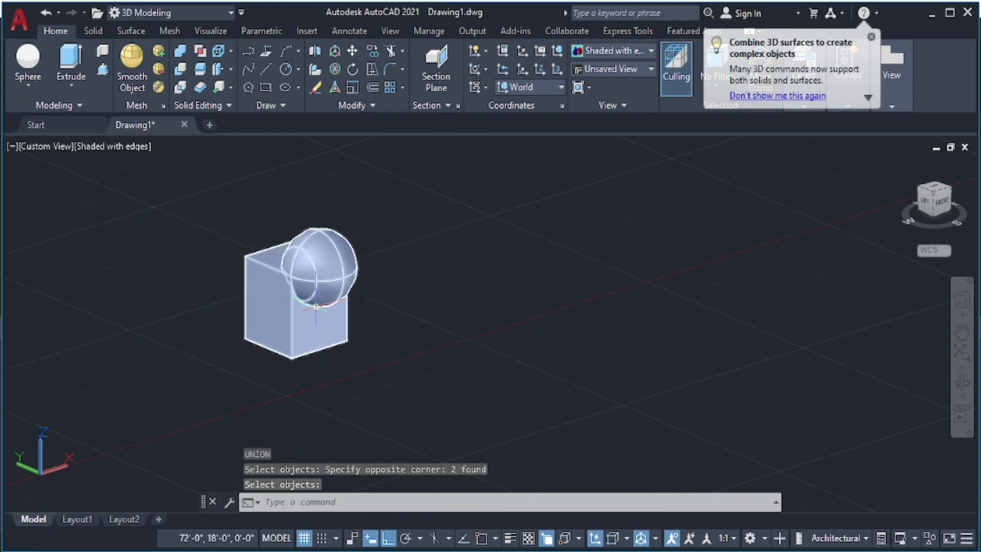
SLICE the merged solid by Zaxis through the box edge midpoint toward the sphere, keeping both sides.
type("SL")
key("Return")
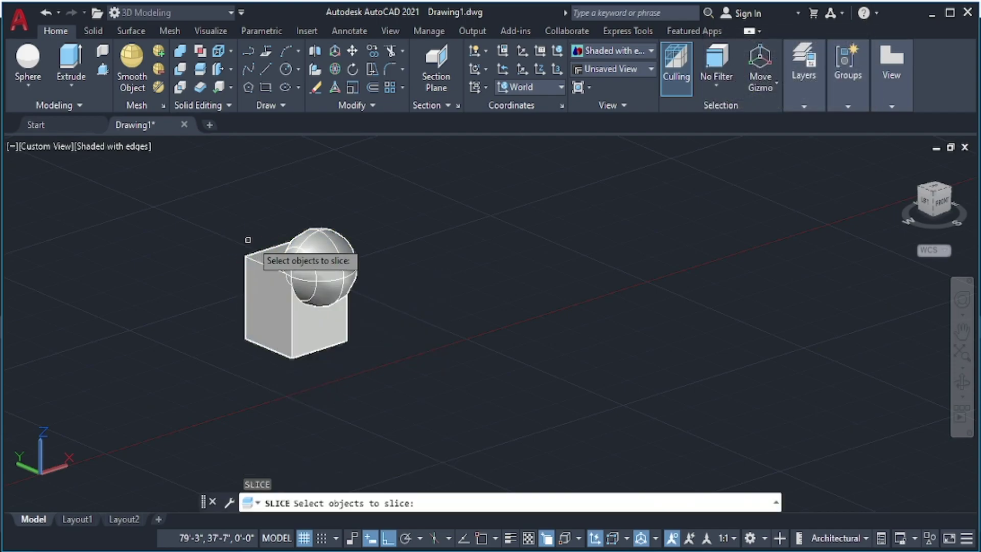
left_click(322, 338)
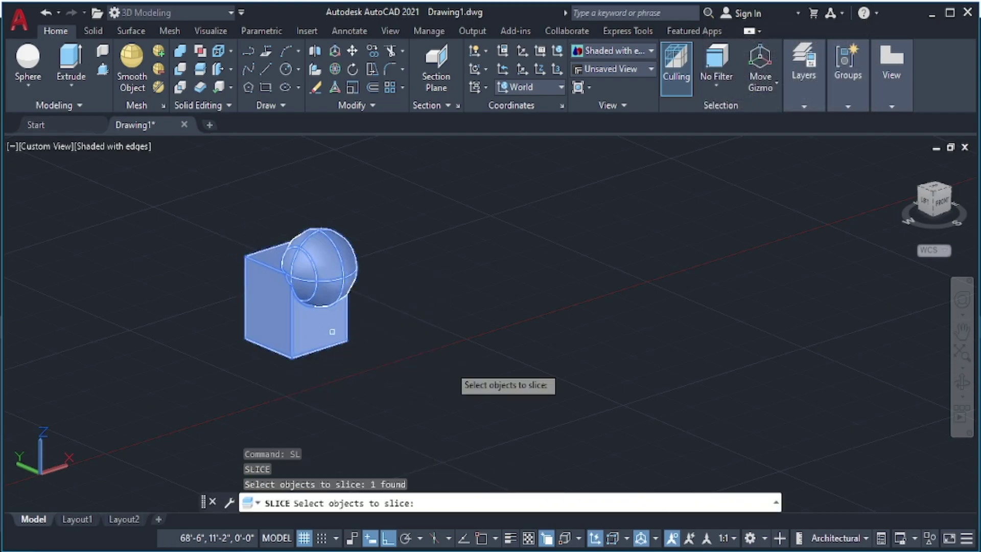
key("Return")
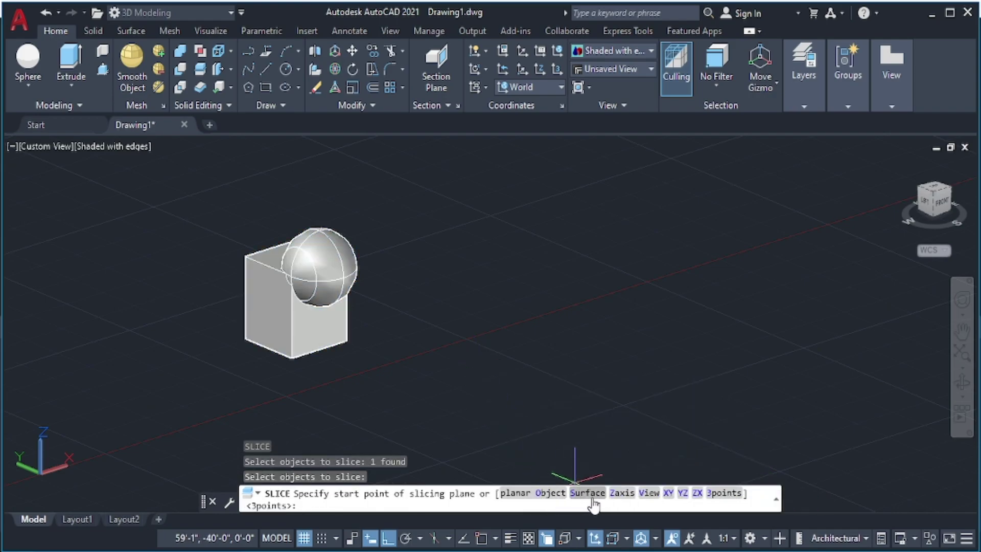
left_click(623, 493)
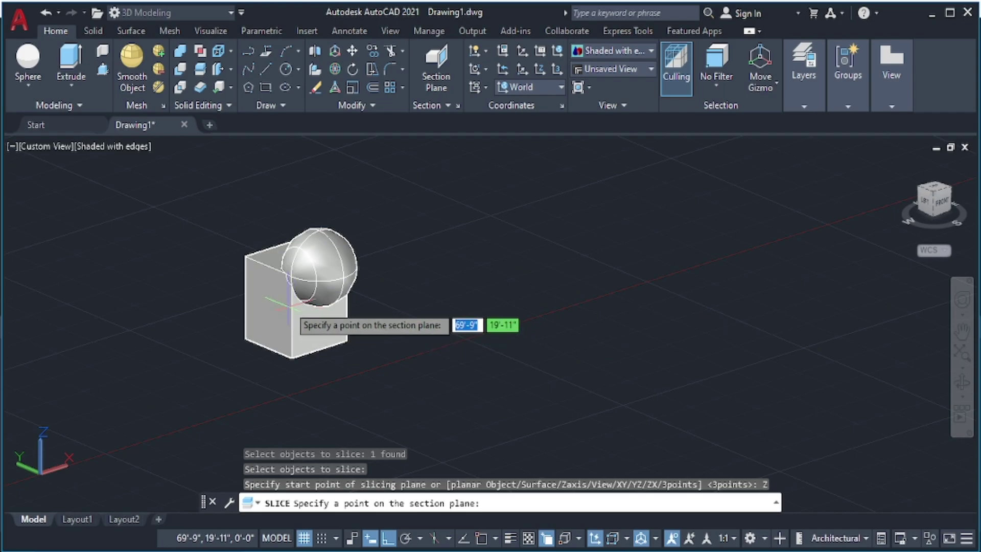
left_click(483, 538)
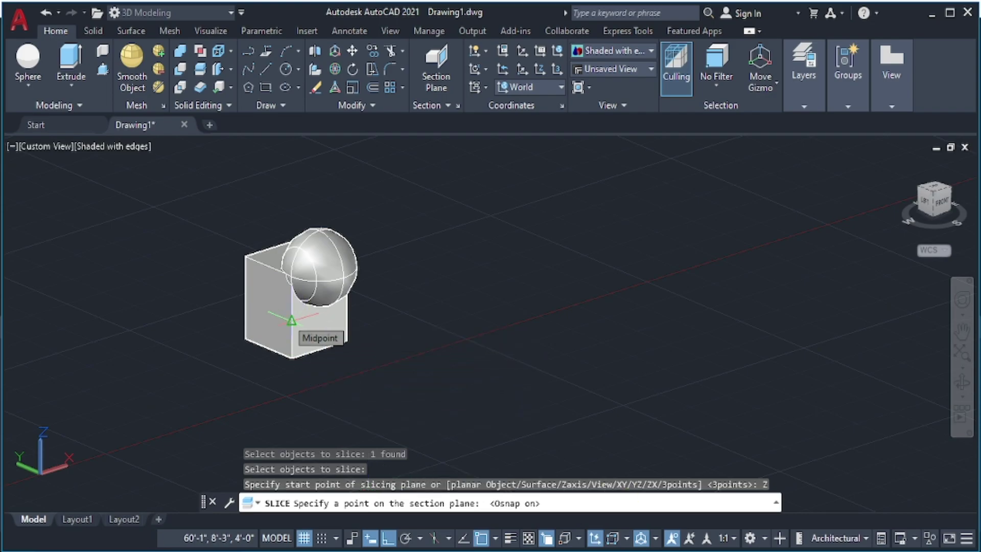
left_click(291, 321)
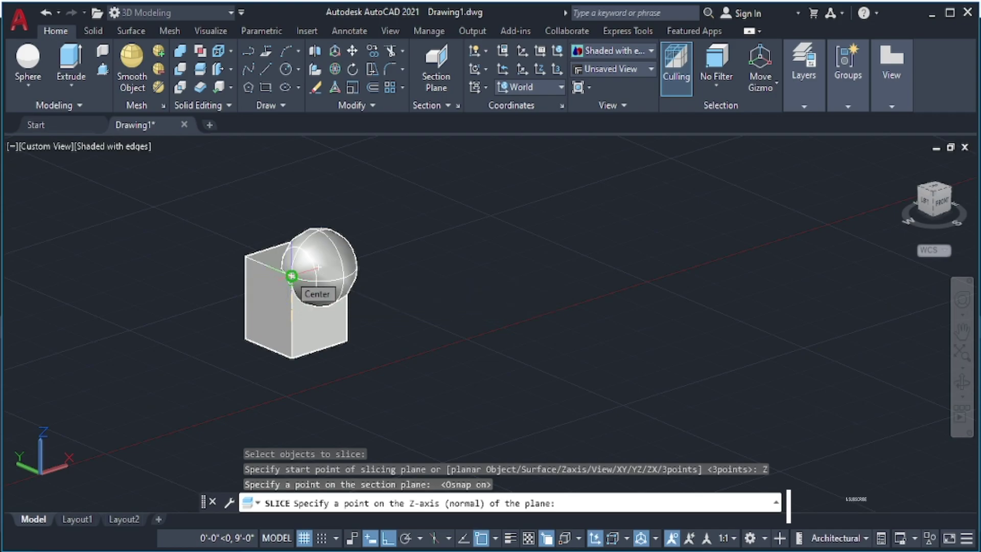
left_click(291, 276)
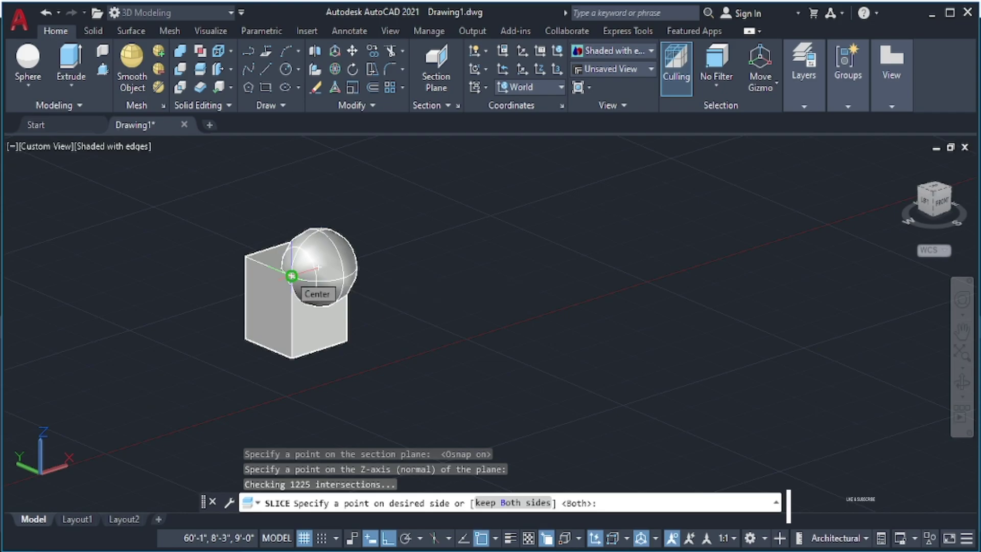
left_click(529, 507)
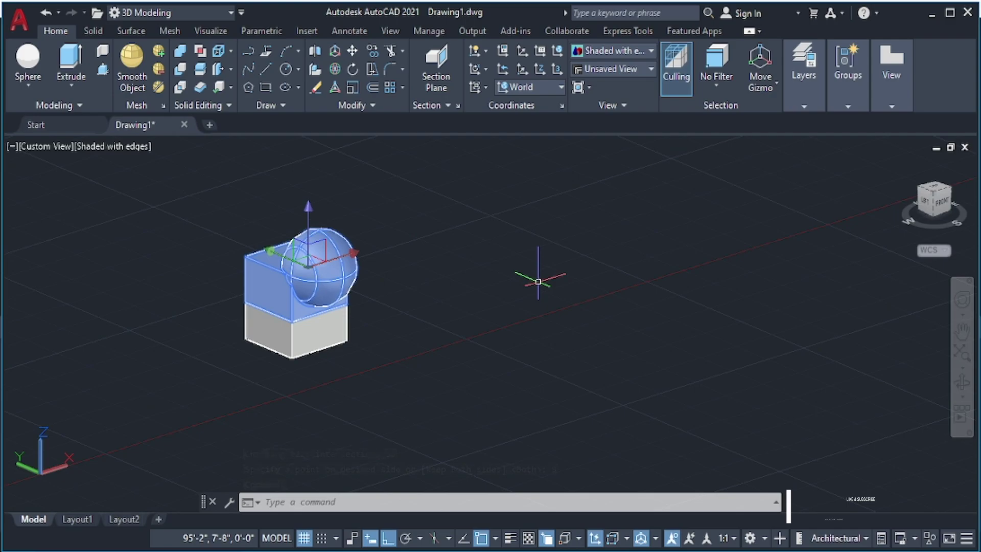
key("Escape")
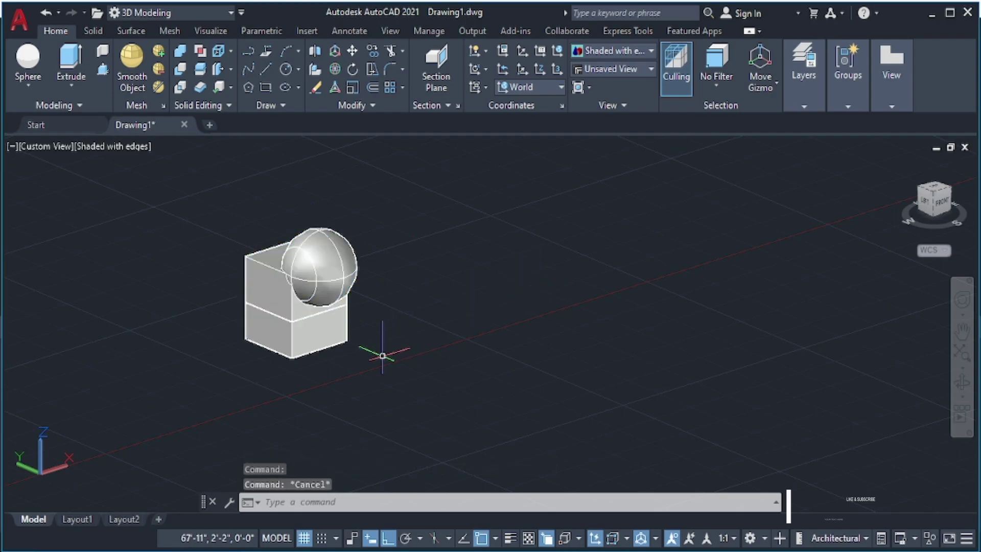
Cancel the new SLICE and undo the earlier box slice twice.
key("Return")
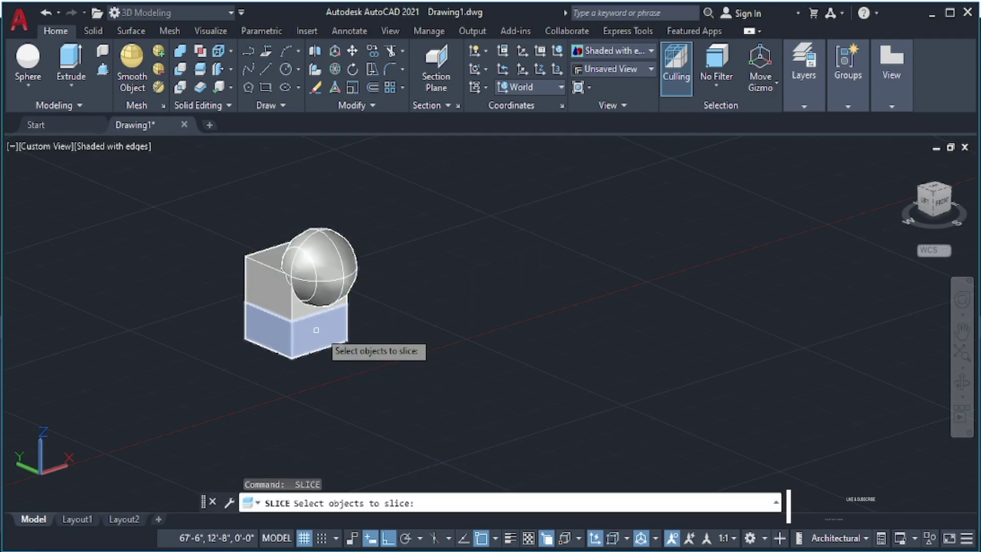
key("Escape")
key("ctrl+z")
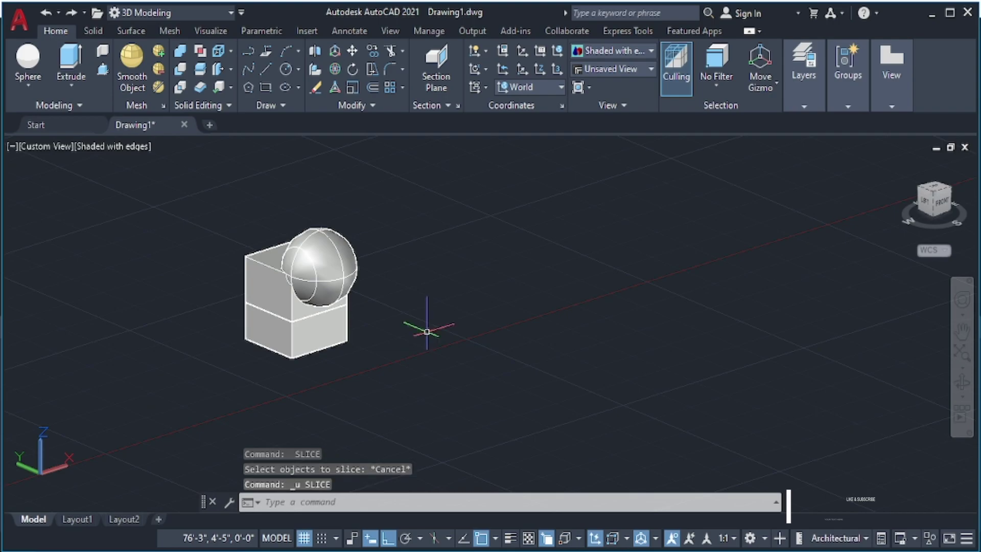
key("ctrl+z")
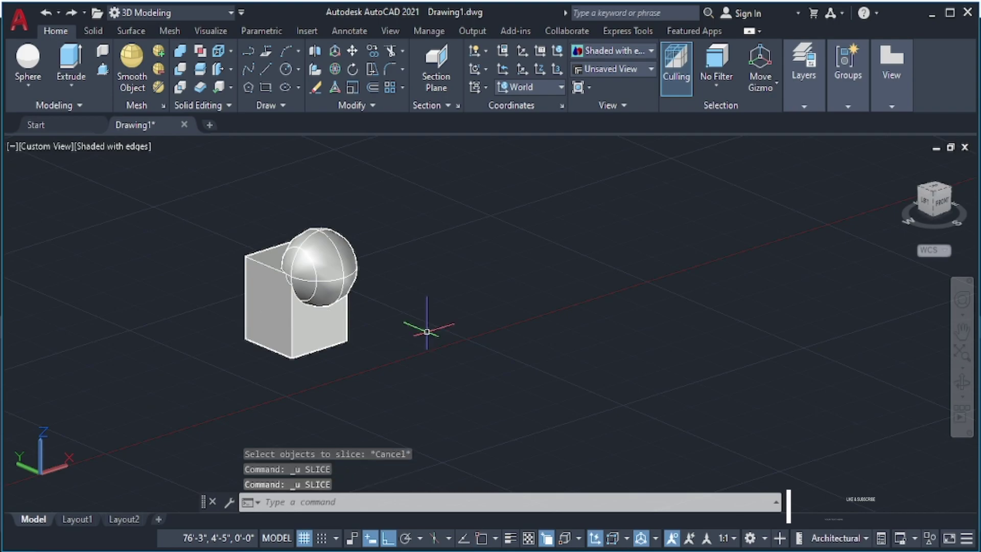
Slice the box-and-sphere solid again through Osnap-snapped points, keeping both sides.
type("slice")
key("Return")
left_click(262, 317)
key("Return")
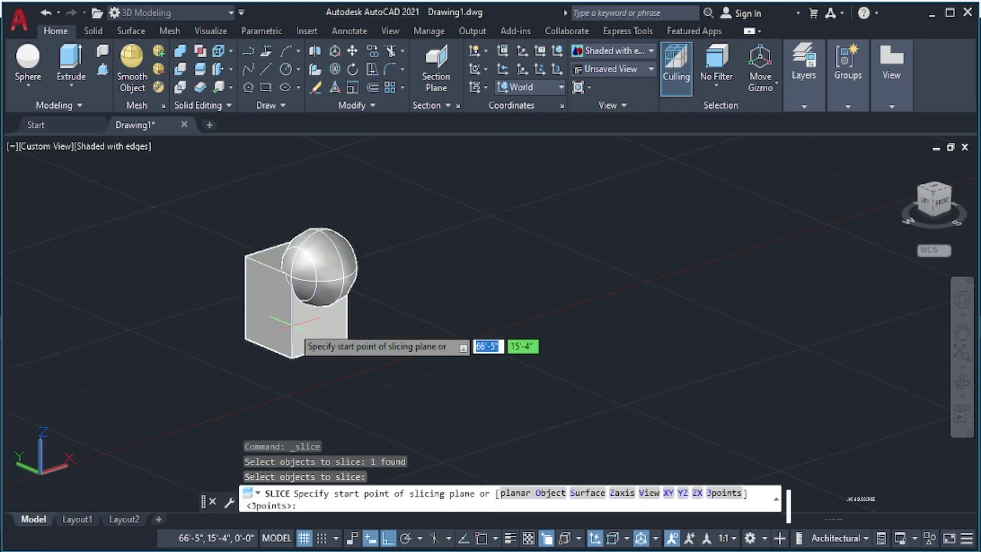
left_click(482, 538)
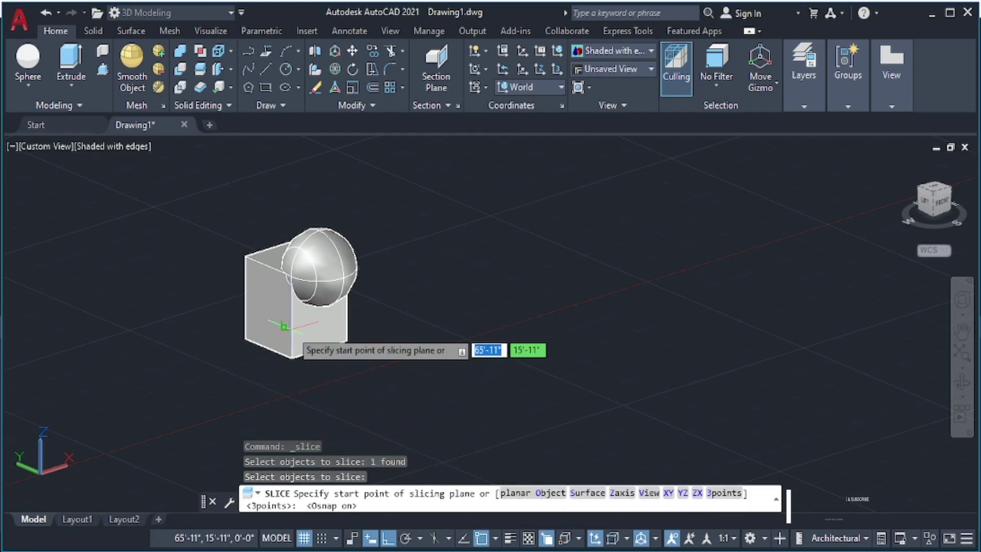
left_click(241, 296)
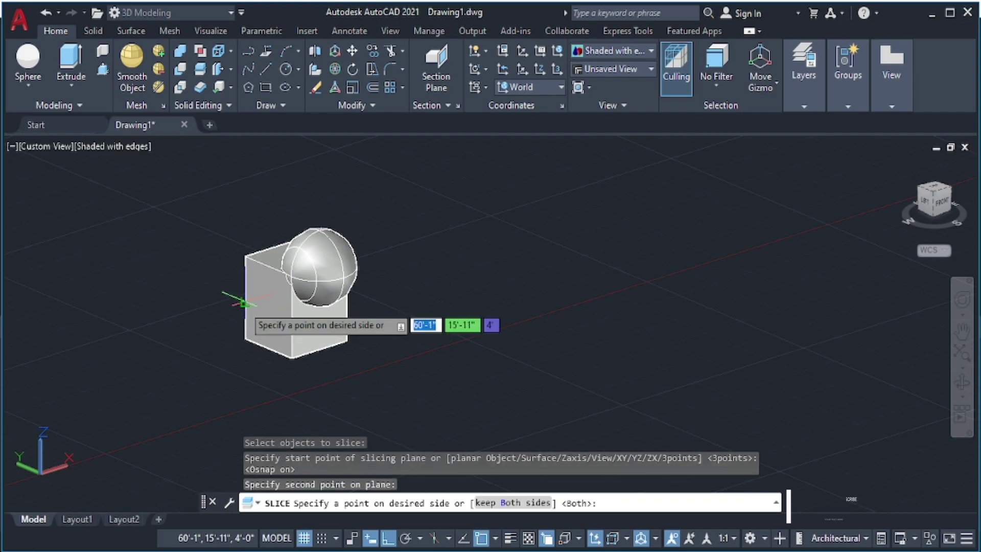
left_click(496, 504)
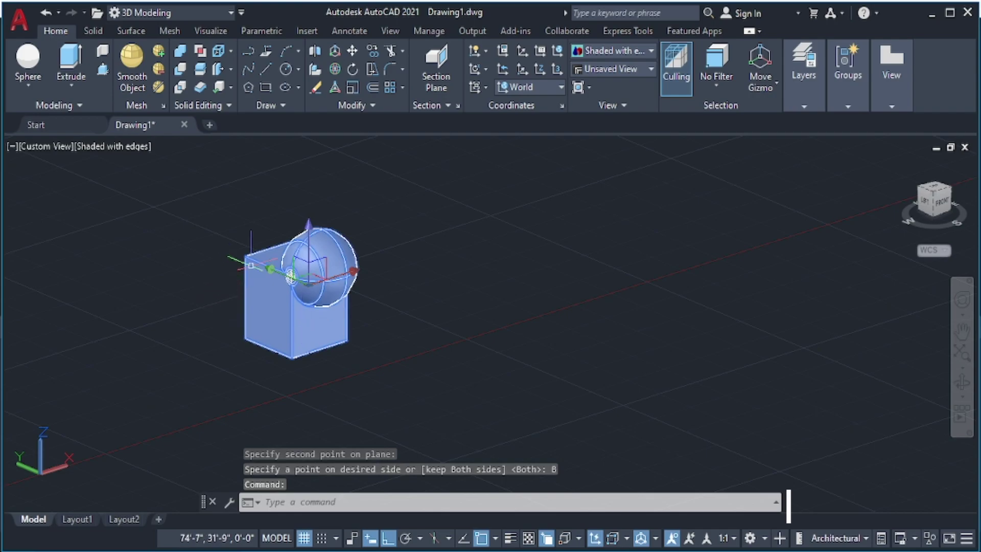
Clear the selection and undo that slice, leaving the solid uncut.
key("Escape")
key("ctrl+a")
key("Escape")
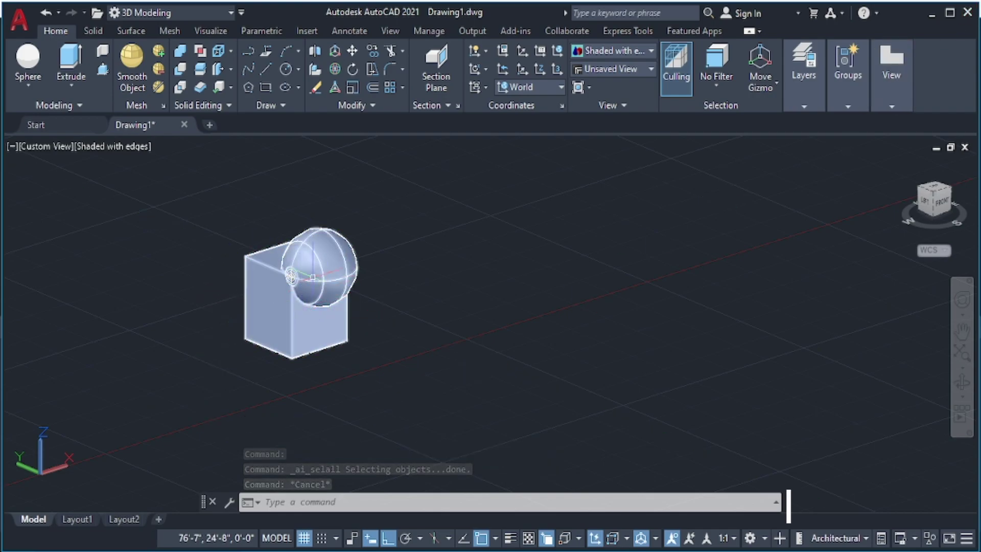
key("ctrl+z")
key("ctrl+z")
key("ctrl+z")
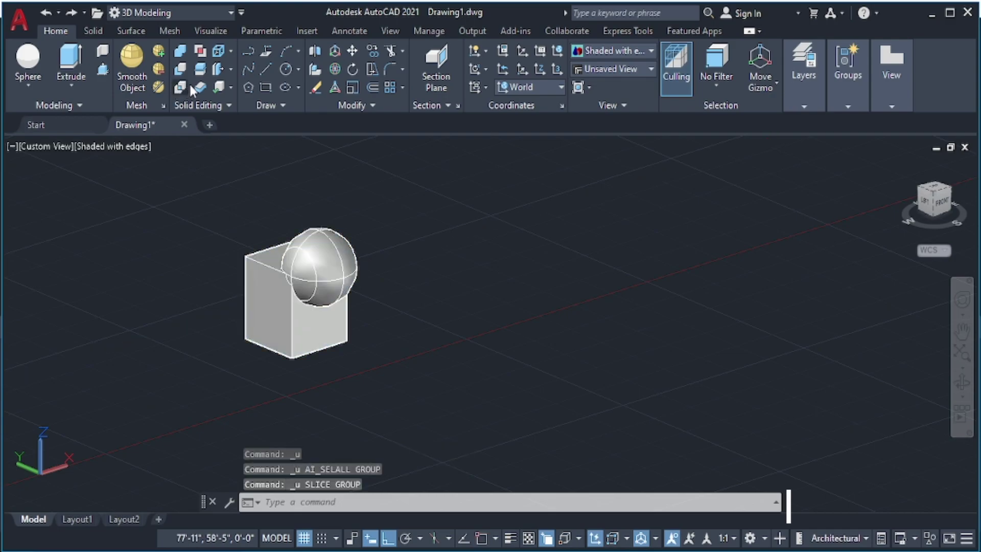
left_click(200, 70)
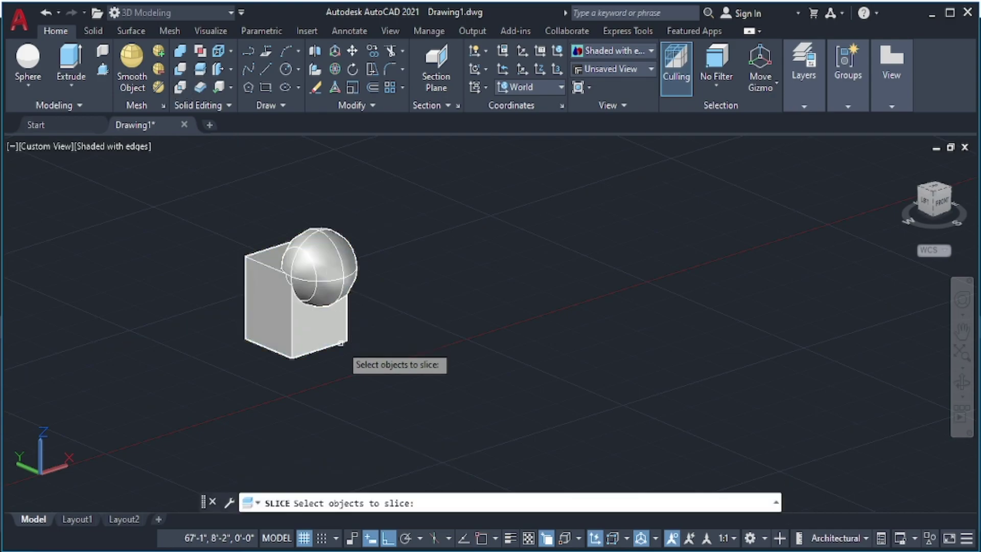
left_click(317, 320)
key("Return")
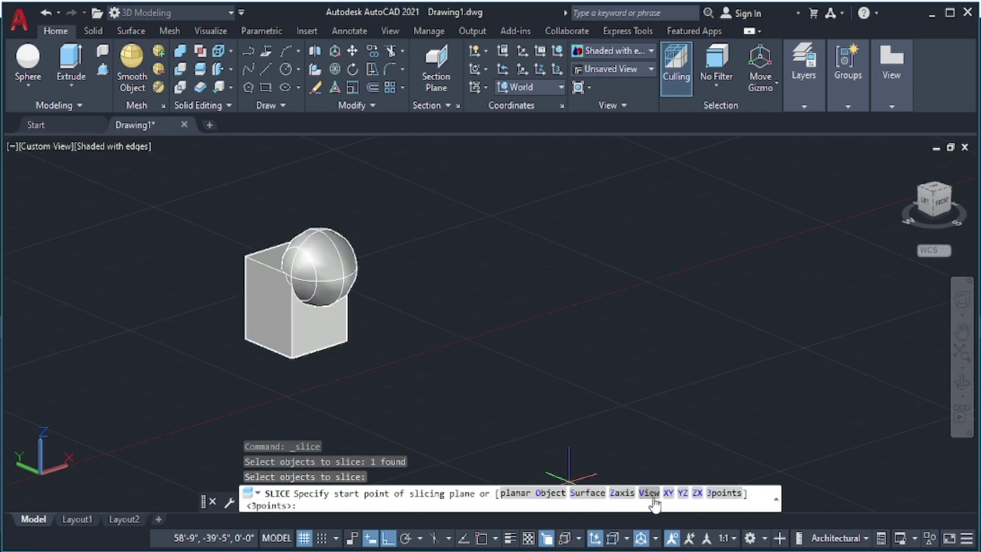
left_click(649, 493)
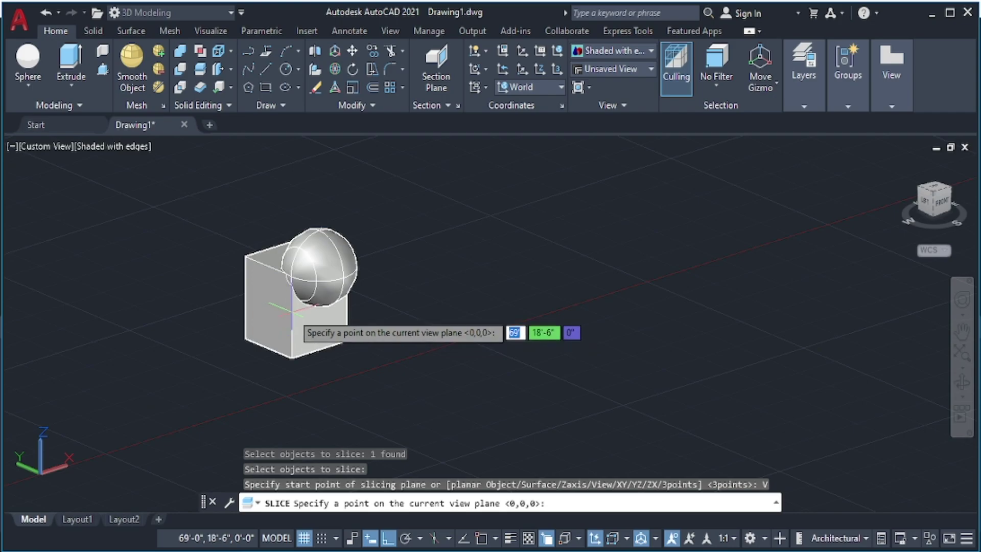
left_click(480, 537)
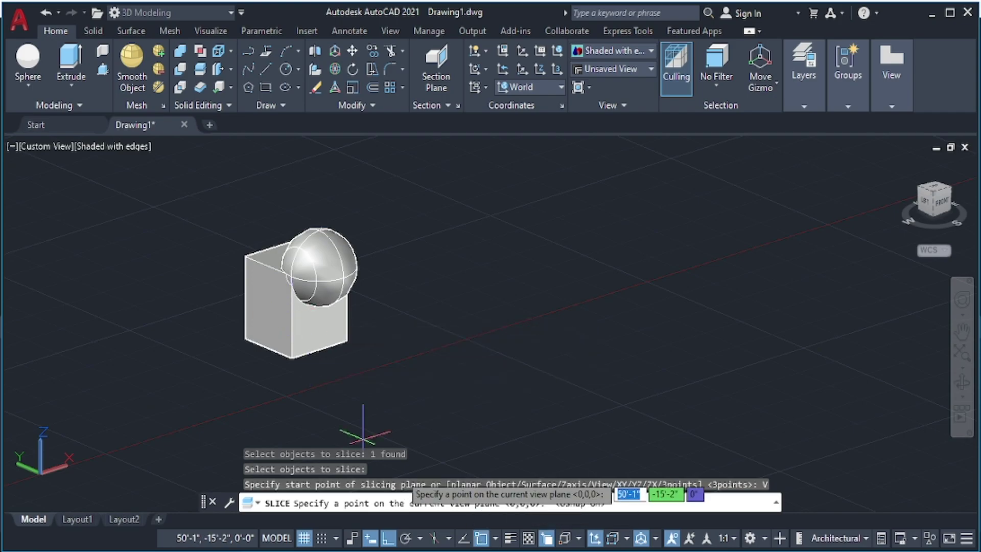
left_click(287, 310)
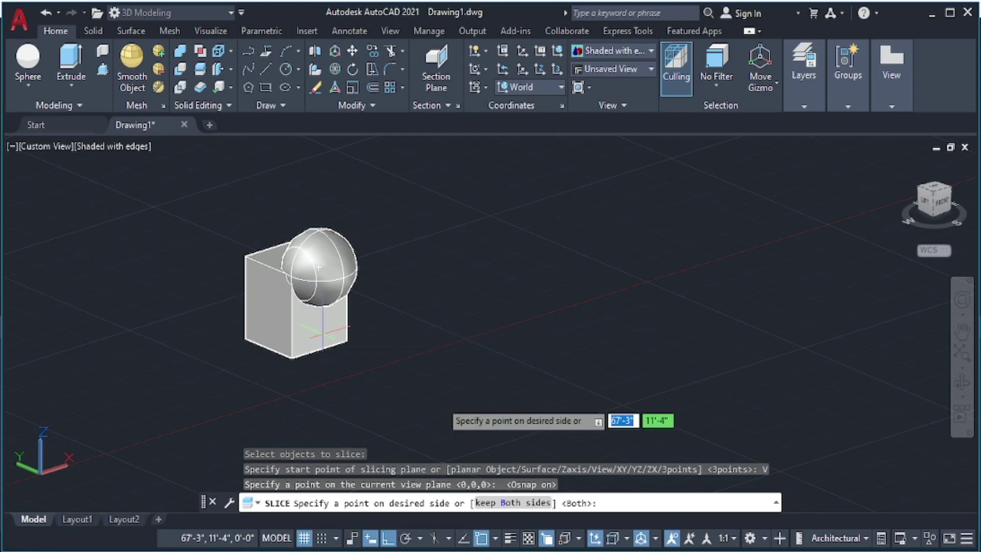
left_click(518, 503)
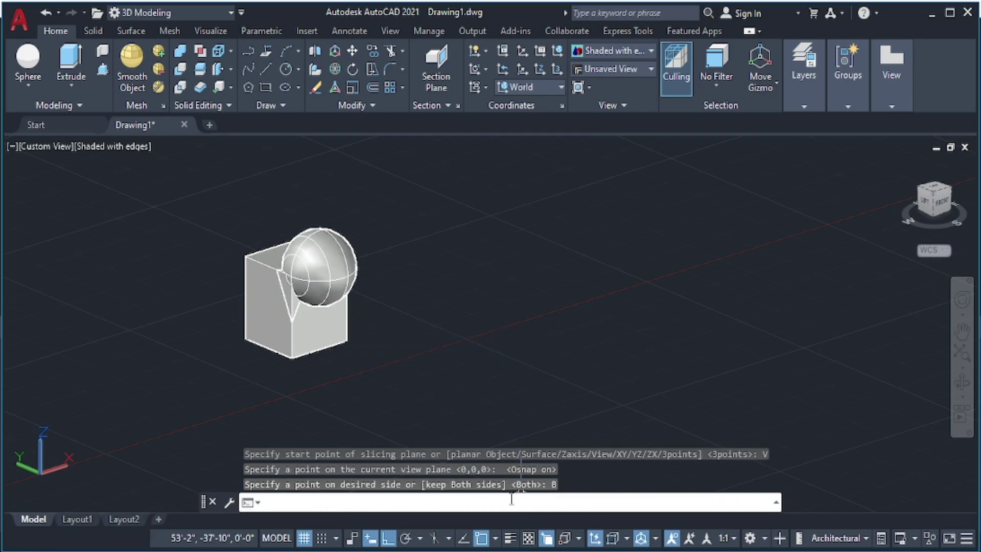
scroll(292, 311, "up", 3)
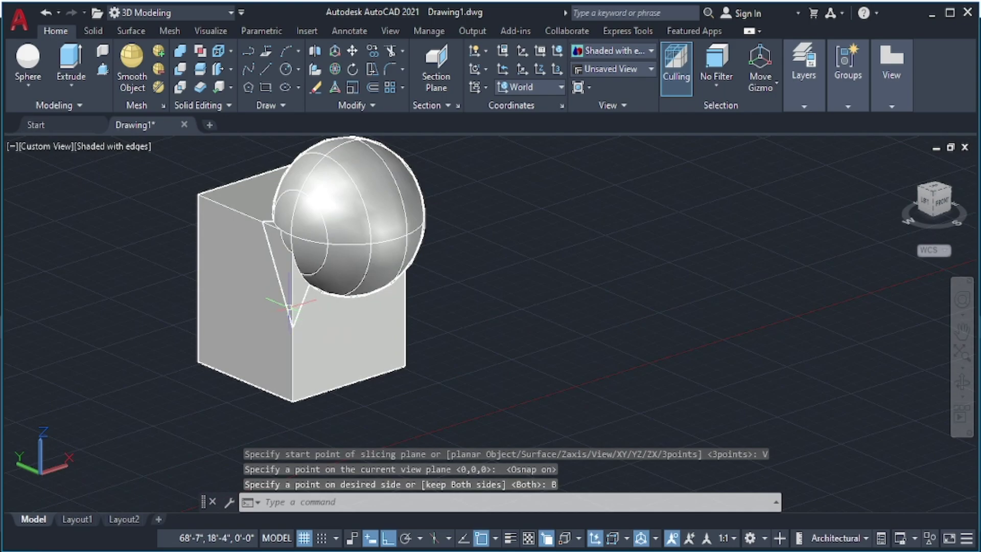
left_click(290, 287)
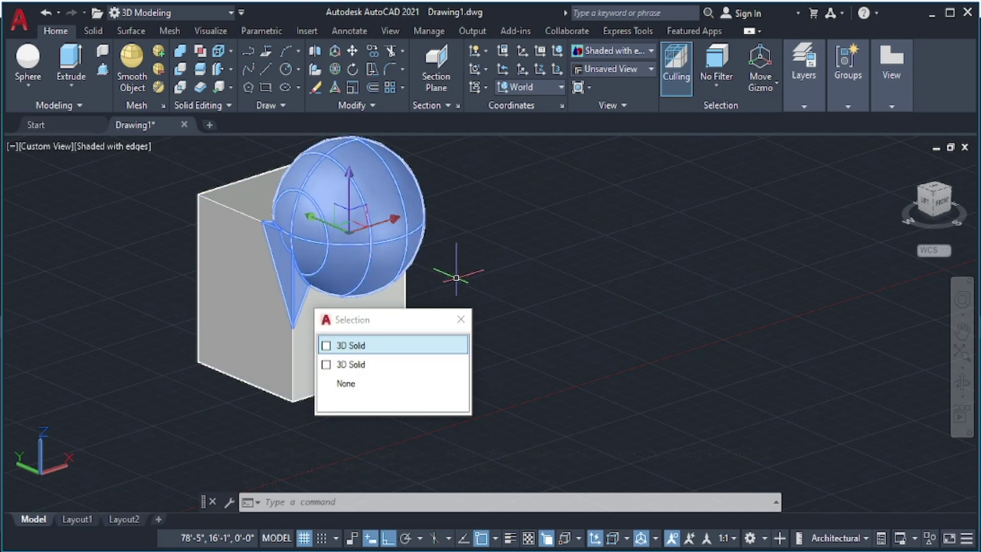
key("ctrl+z")
key("ctrl+z")
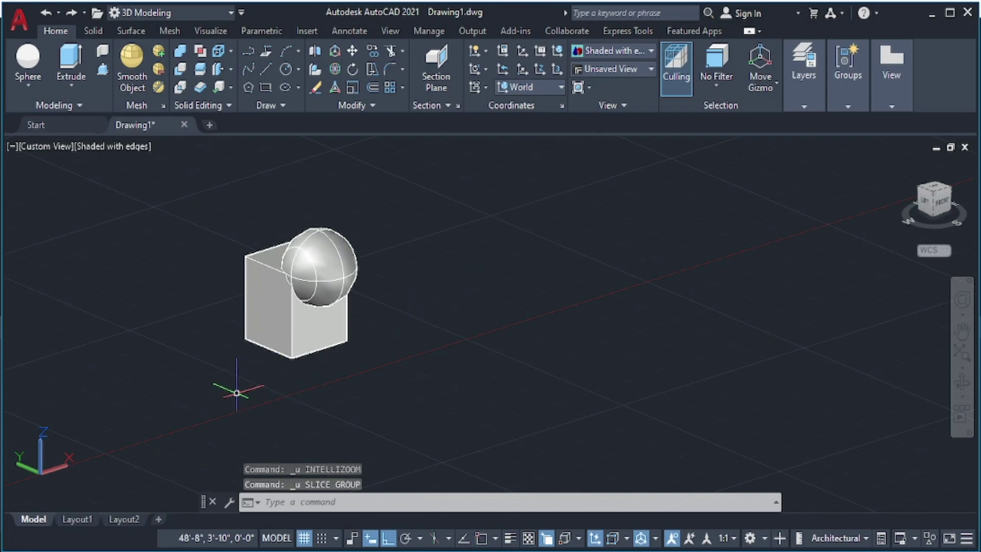
Orbit the model, then View-SLICE the merged solid through the box midpoint, keeping both sides.
mouse_move(231, 381)
middle_mouse_down("shift")
mouse_move(368, 409)
mouse_move(447, 409)
middle_mouse_up("shift")
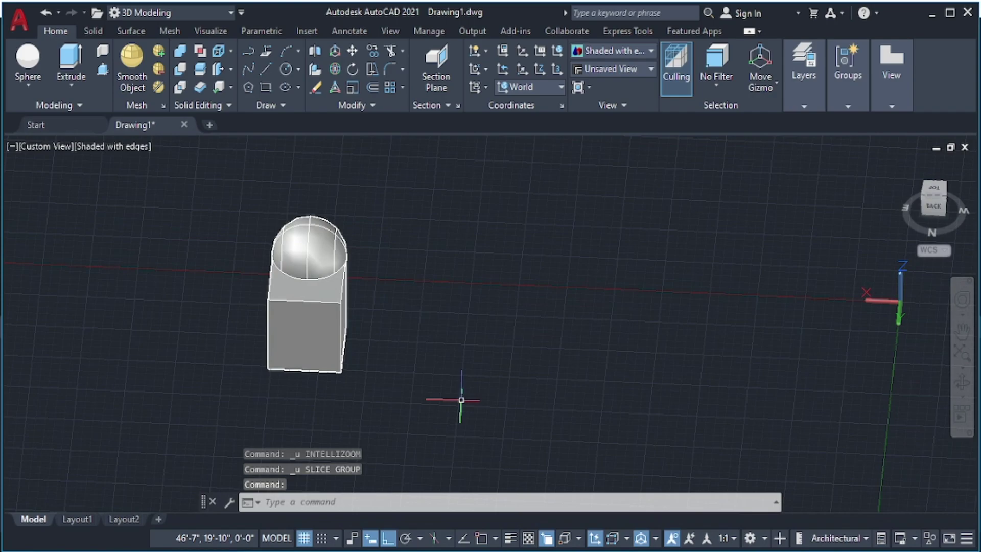
mouse_move(405, 394)
middle_mouse_down("shift")
mouse_move(418, 366)
mouse_move(471, 338)
mouse_move(507, 337)
mouse_move(521, 351)
middle_mouse_up("shift")
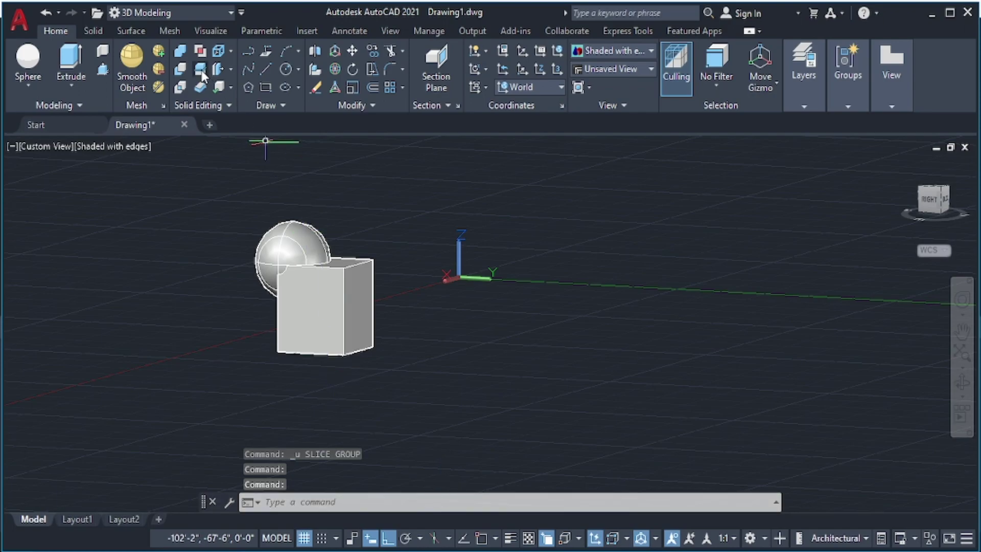
left_click(202, 73)
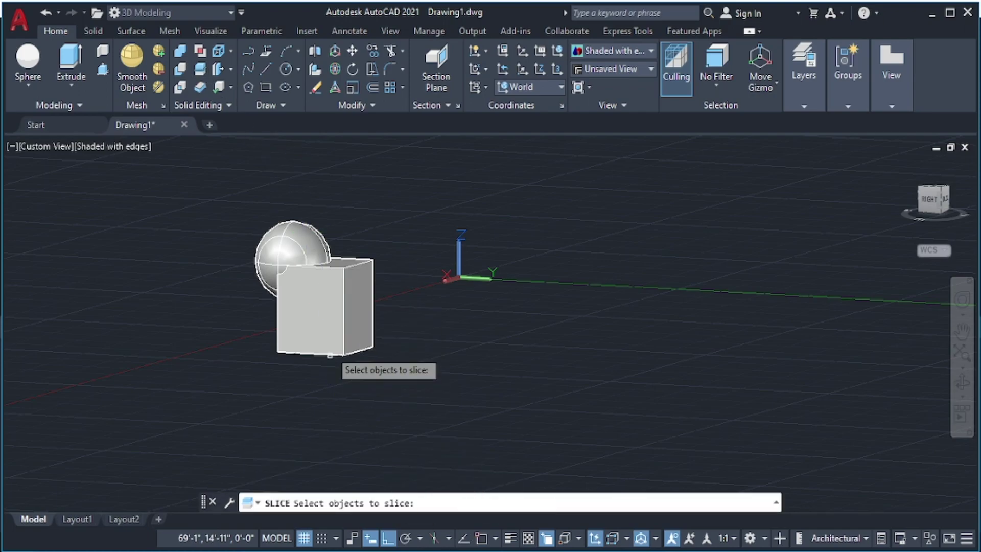
left_click(326, 321)
key("Return")
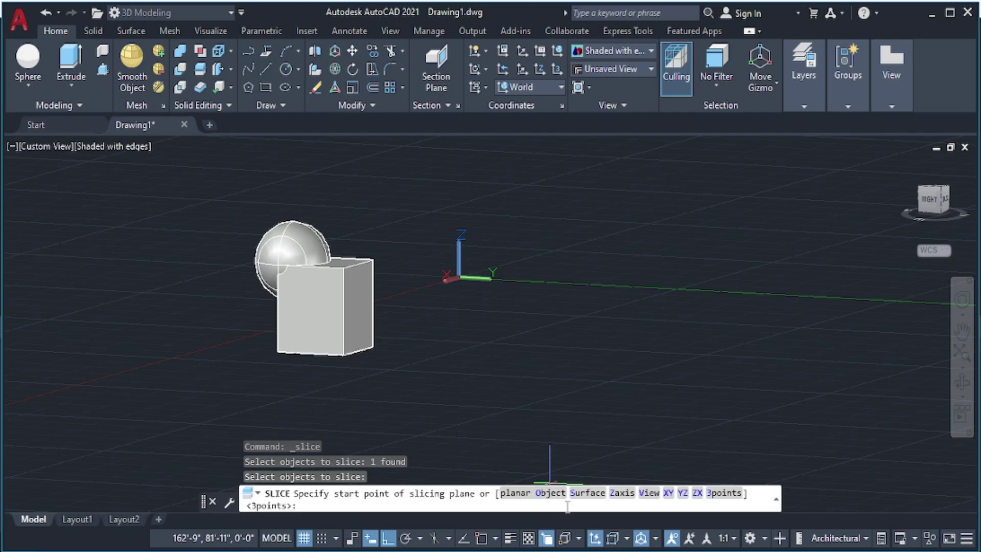
left_click(648, 493)
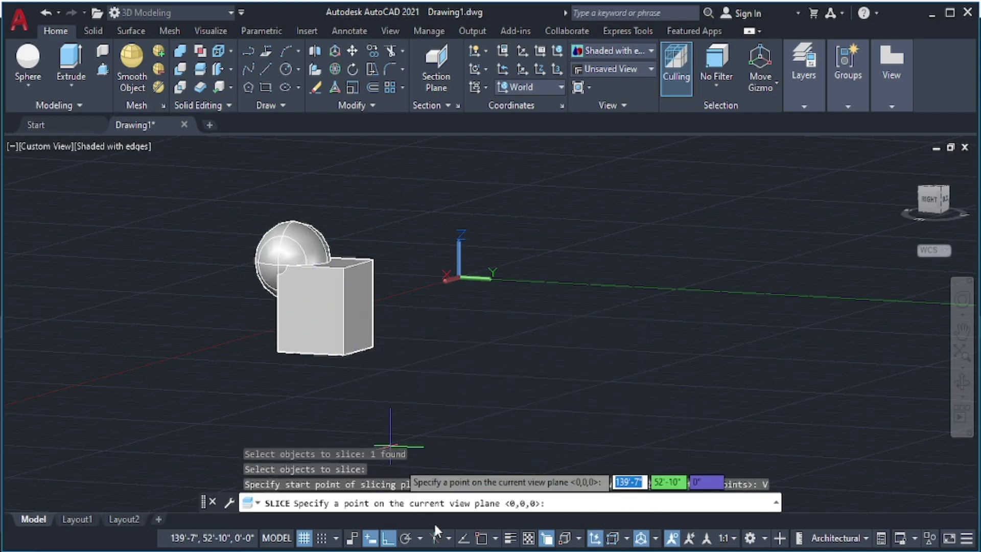
left_click(481, 541)
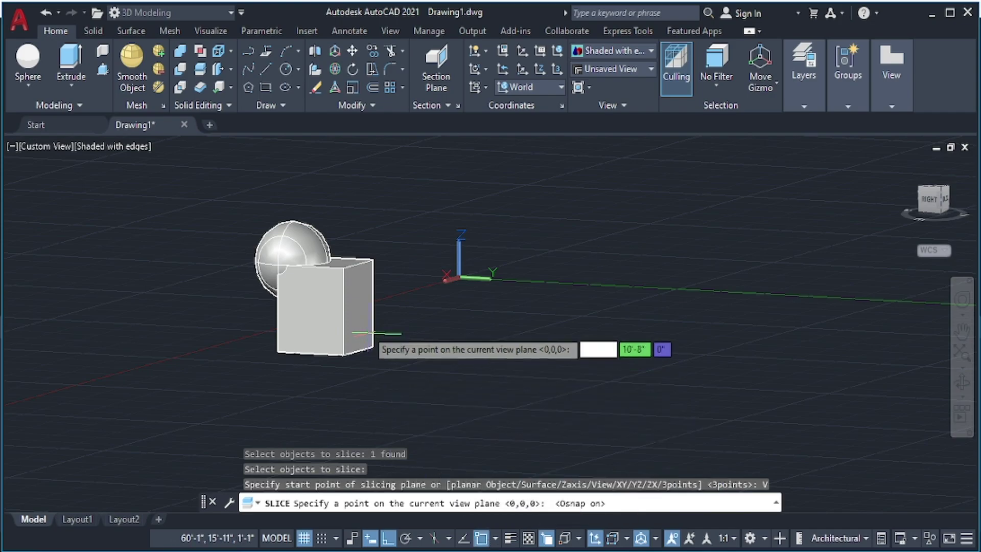
left_click(344, 310)
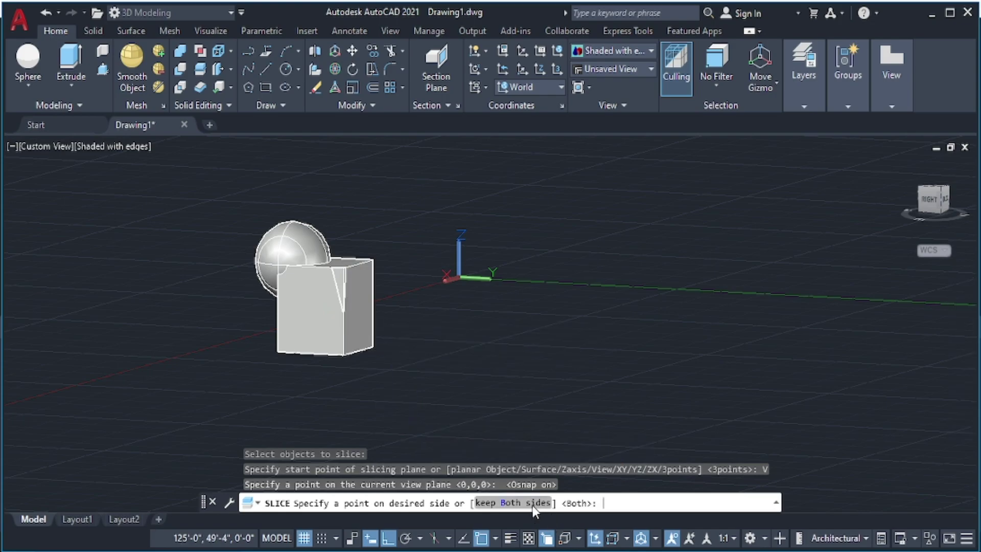
type("b")
key("Return")
scroll(352, 286, "up", 3)
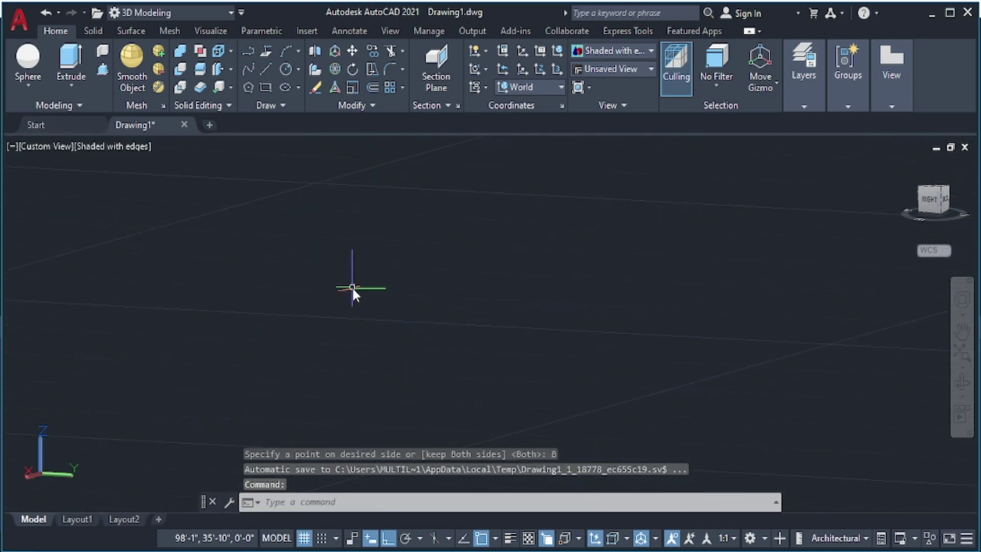
Orbit and zoom the view around the box and sphere.
scroll(333, 261, "down", 2)
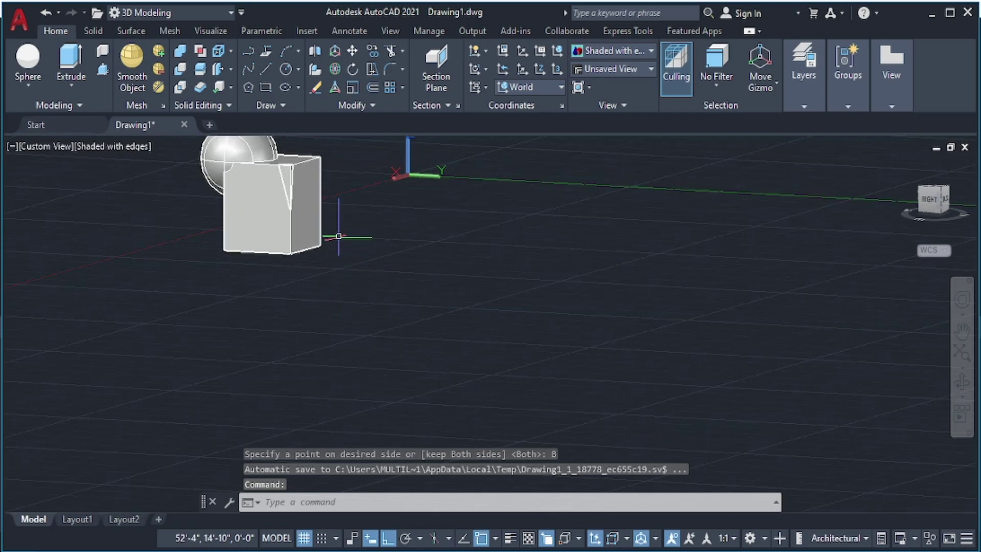
middle_click_drag(340, 237, 296, 257, "shift")
key("Escape")
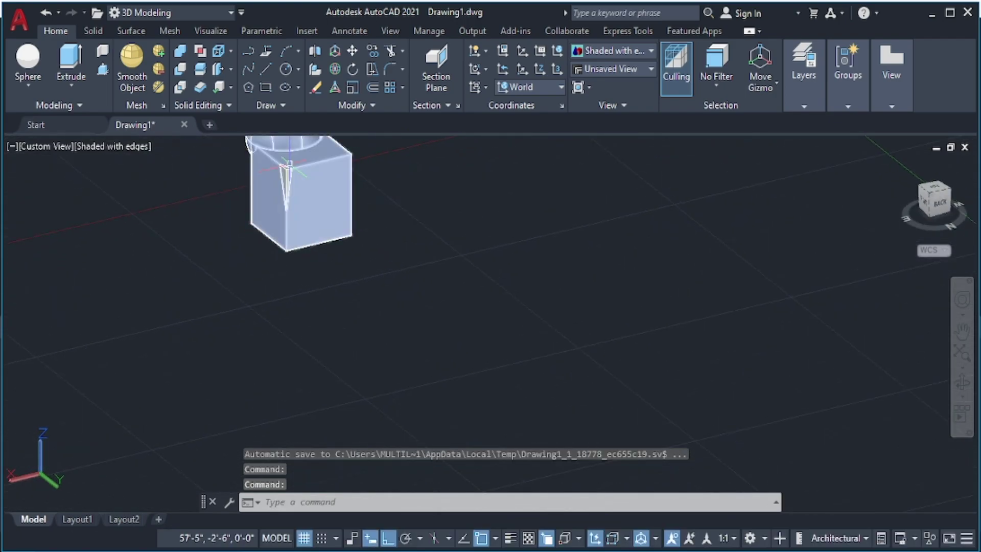
scroll(298, 172, "up", 5)
scroll(299, 172, "down", 2)
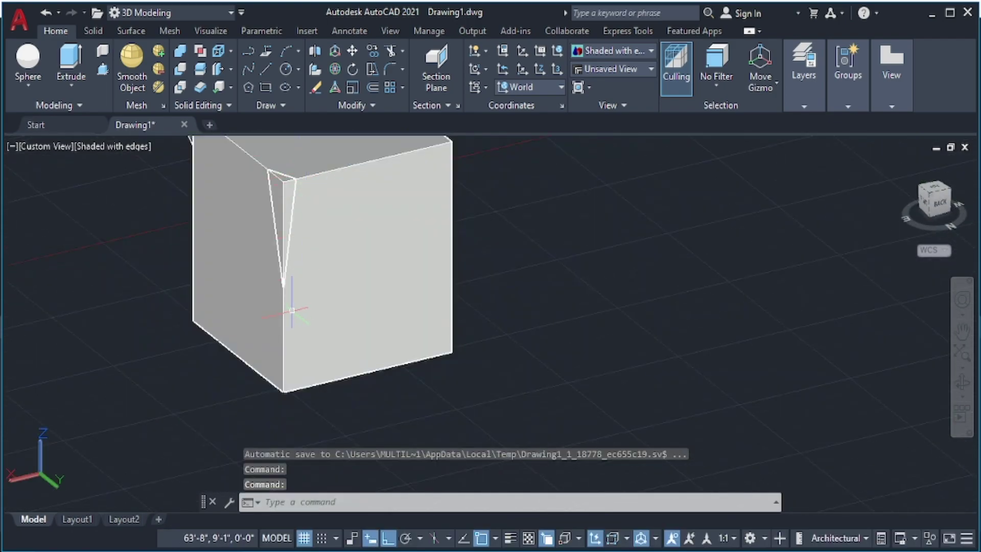
SLICE the box along the current View plane through a picked point, keeping both sides.
type("slice")
key("Return")
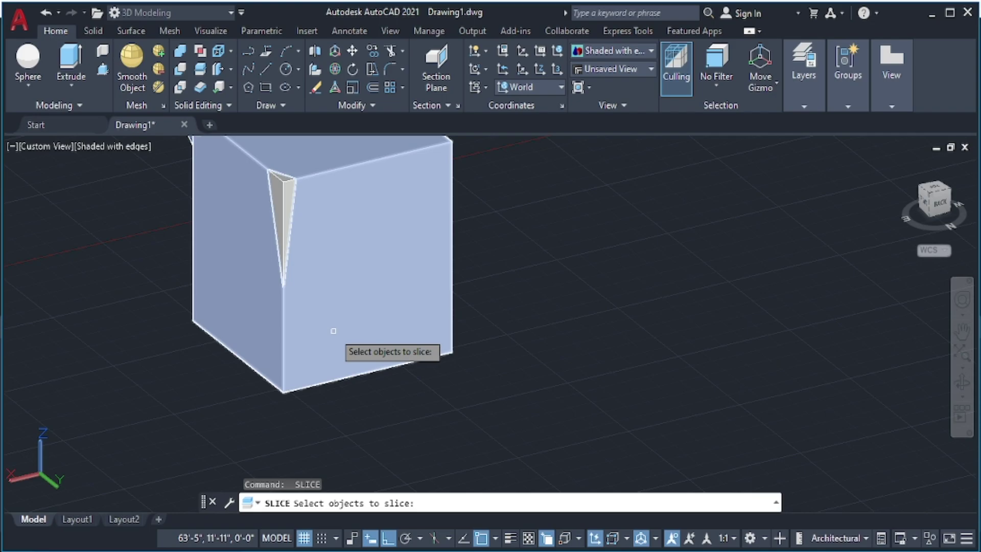
left_click(333, 331)
key("Return")
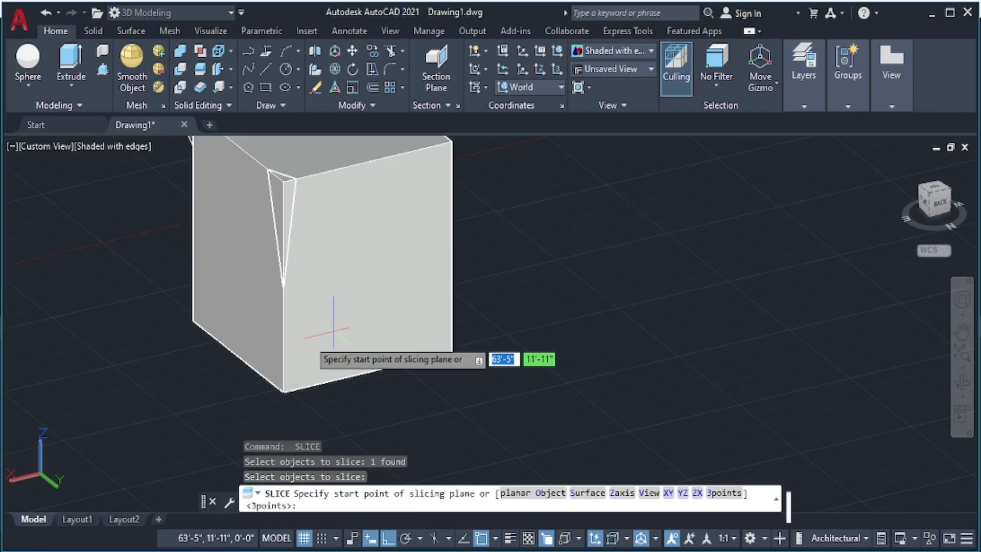
left_click(649, 492)
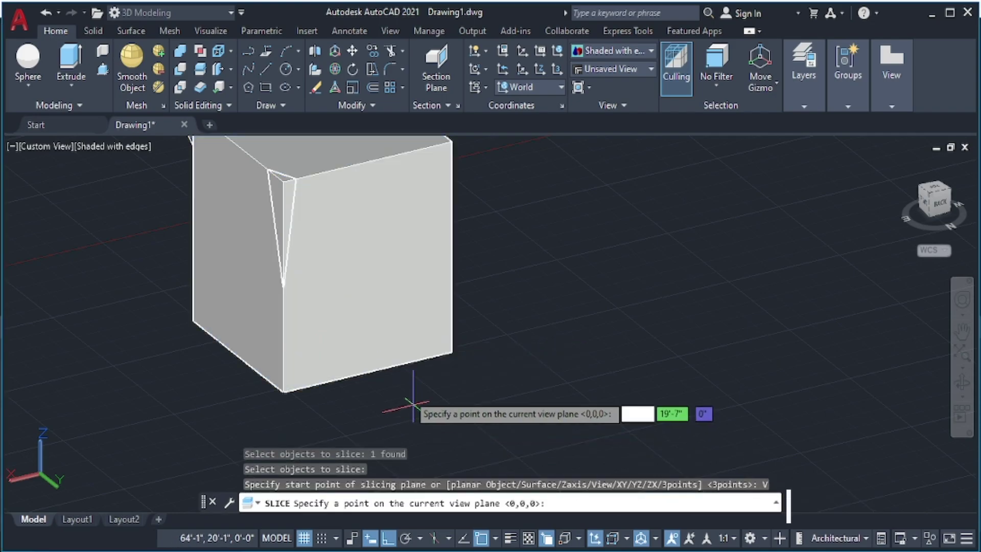
left_click(283, 339)
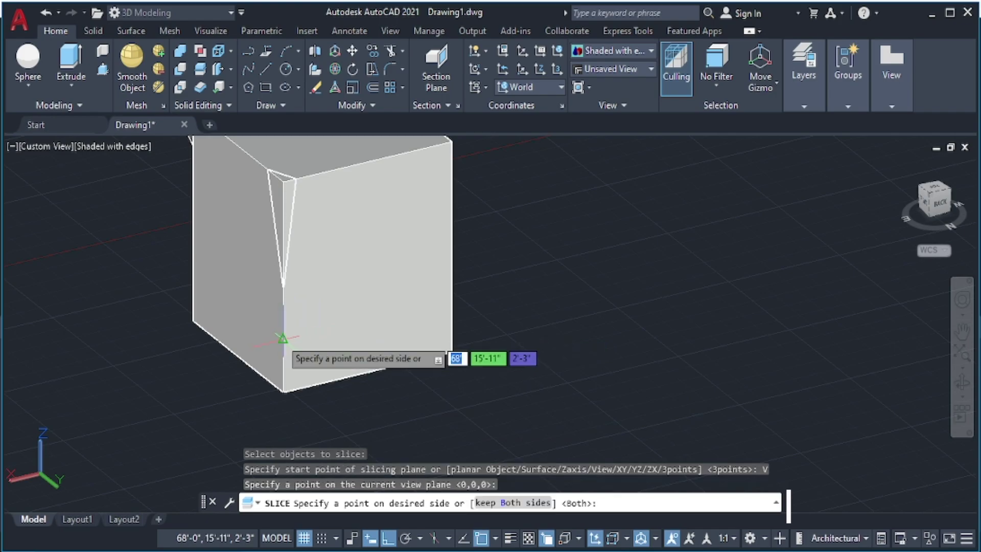
left_click(521, 502)
mouse_move(300, 289)
middle_mouse_down("shift")
mouse_move(308, 326)
mouse_move(424, 311)
mouse_move(354, 356)
mouse_move(244, 317)
middle_mouse_up("shift")
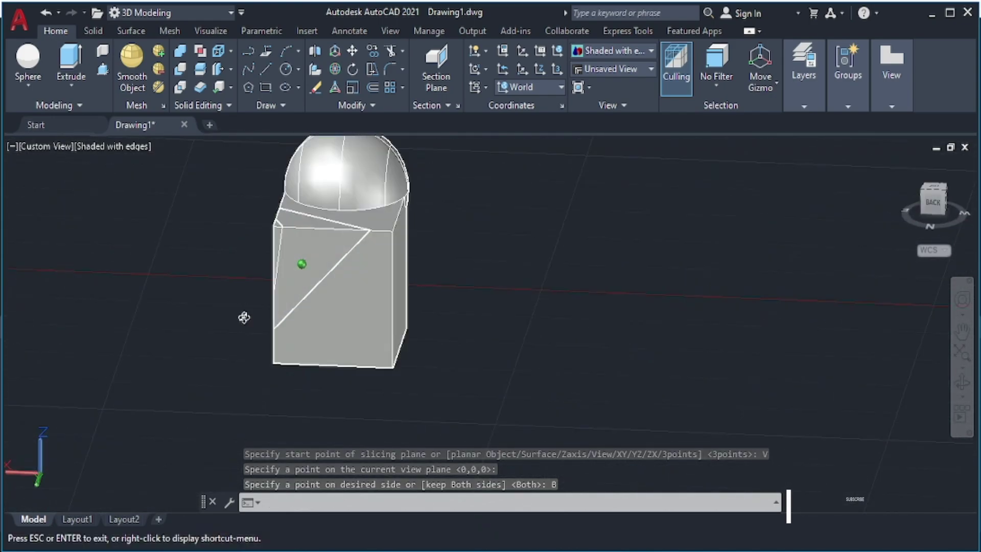
scroll(433, 328, "down", 2)
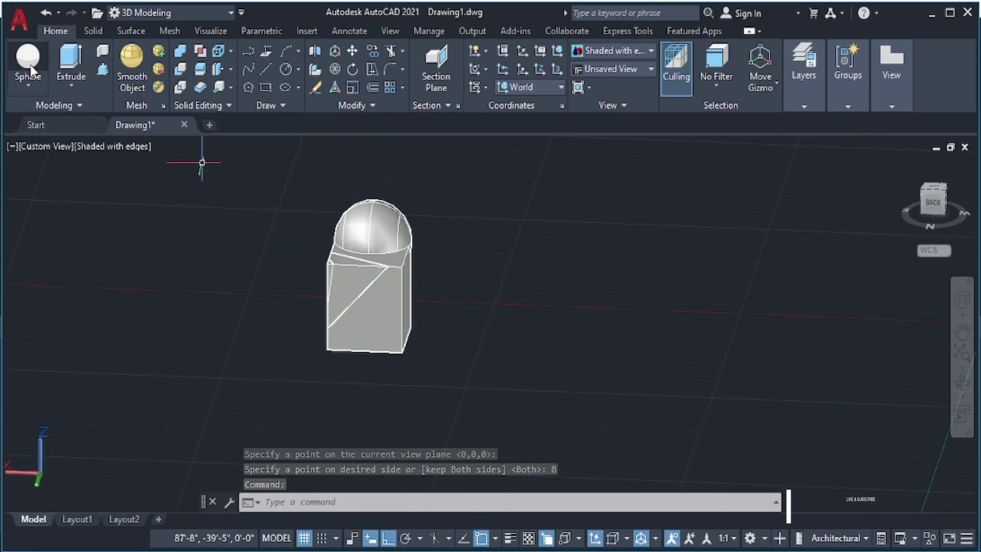
Draw a tall box solid beside the merged solid and switch to SW Isometric view.
left_click(23, 86)
left_click(26, 105)
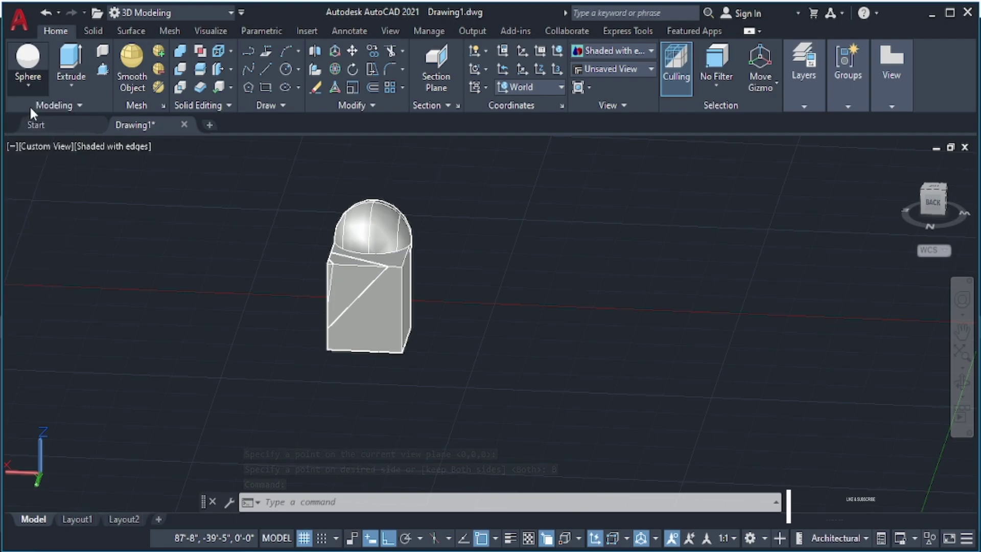
left_click(645, 333)
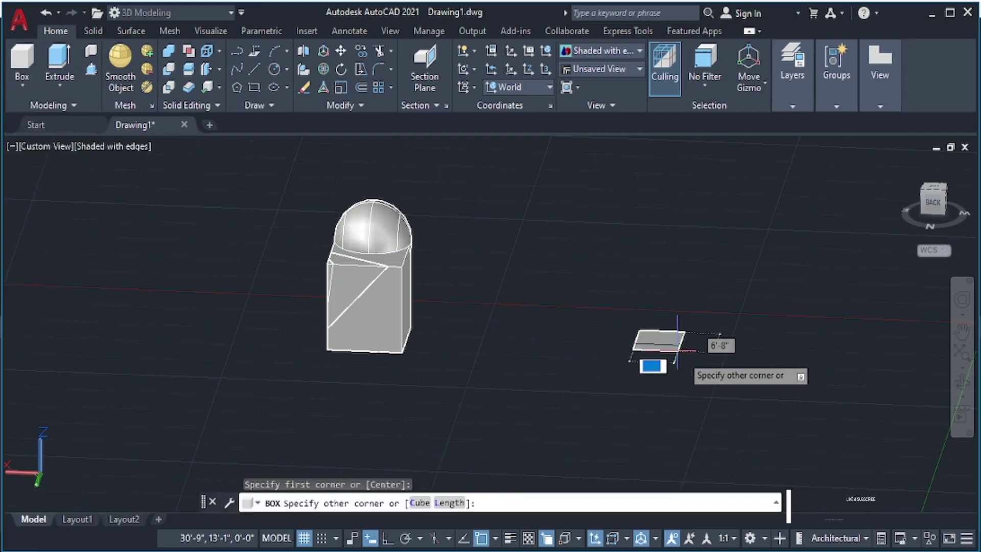
left_click(706, 382)
left_click(693, 248)
key("Escape")
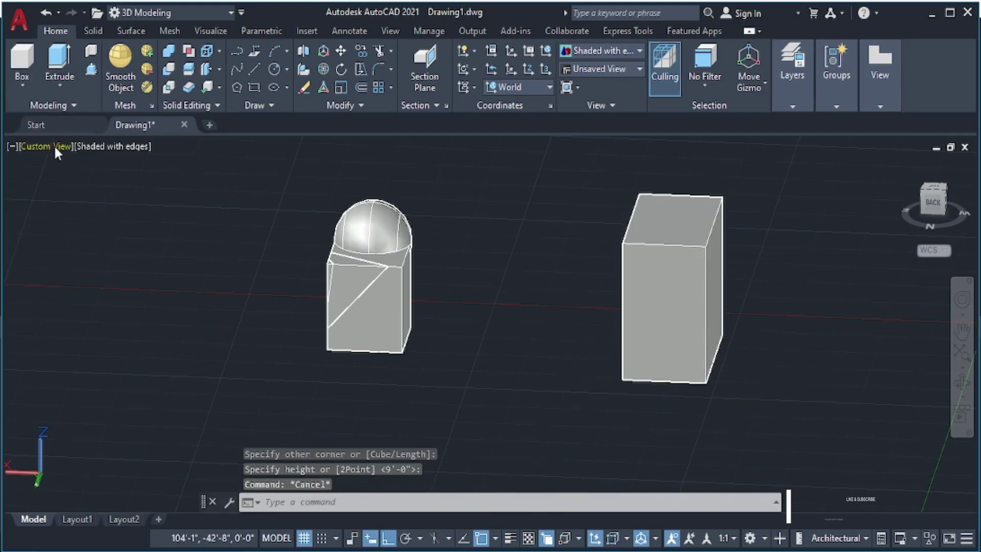
left_click(58, 146)
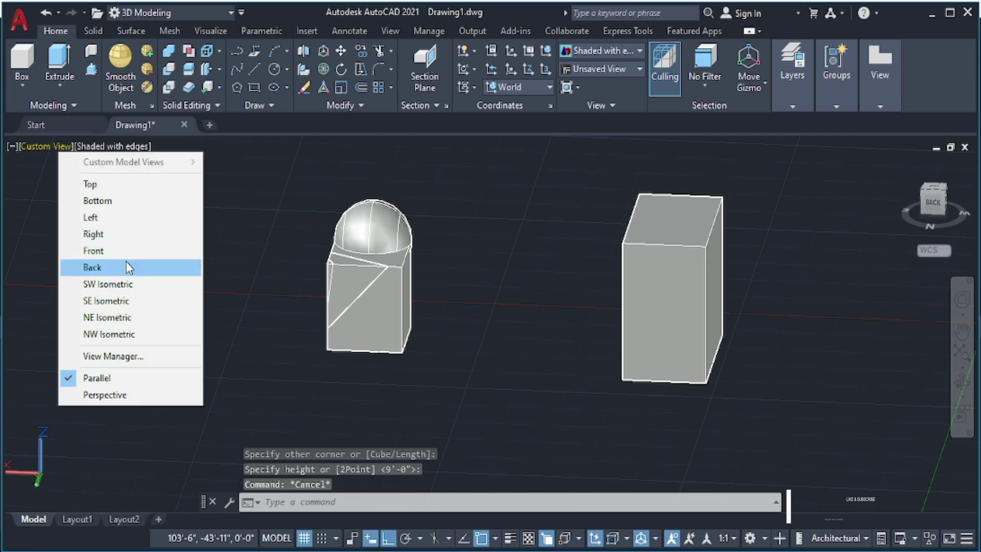
left_click(125, 287)
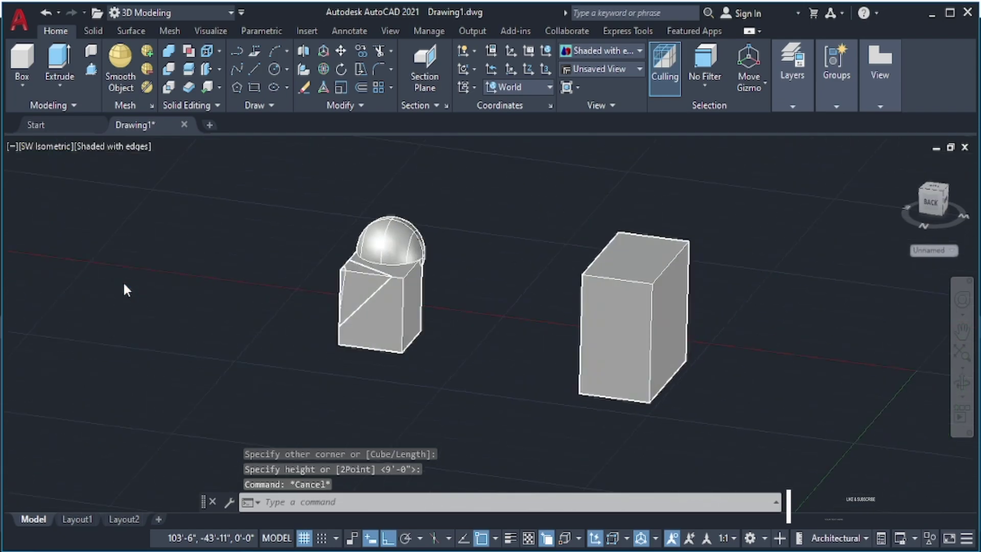
left_click(188, 74)
left_click(379, 322)
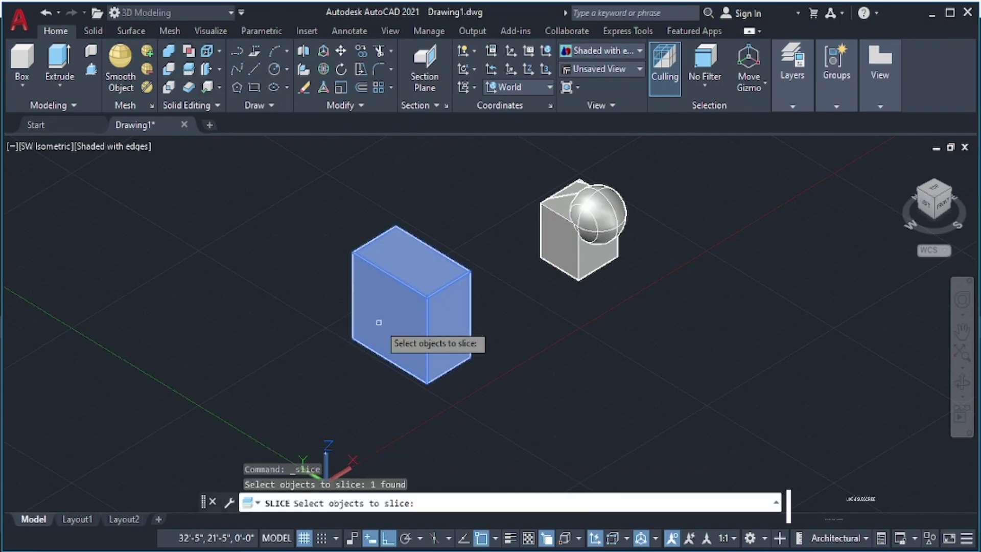
key("Return")
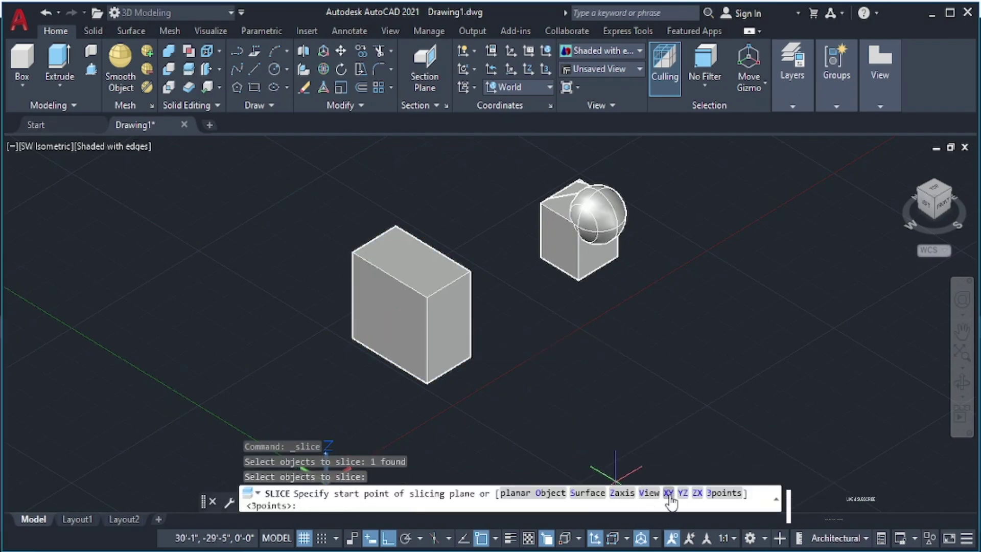
left_click(667, 493)
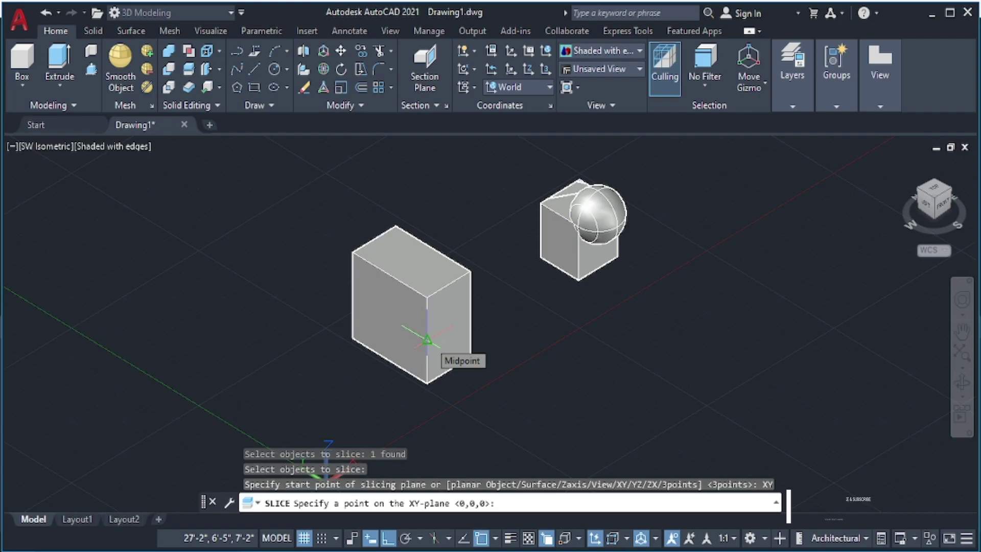
left_click(427, 340)
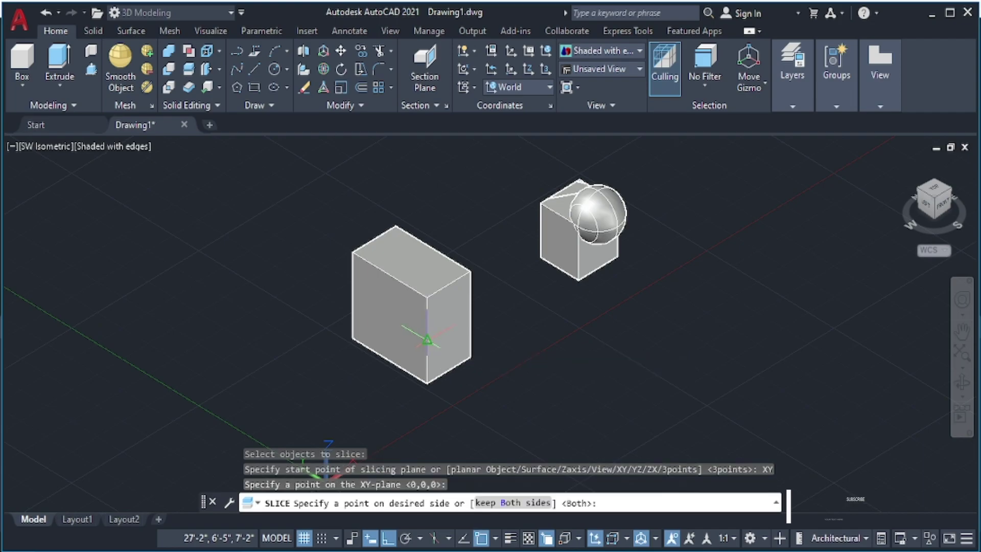
left_click(518, 506)
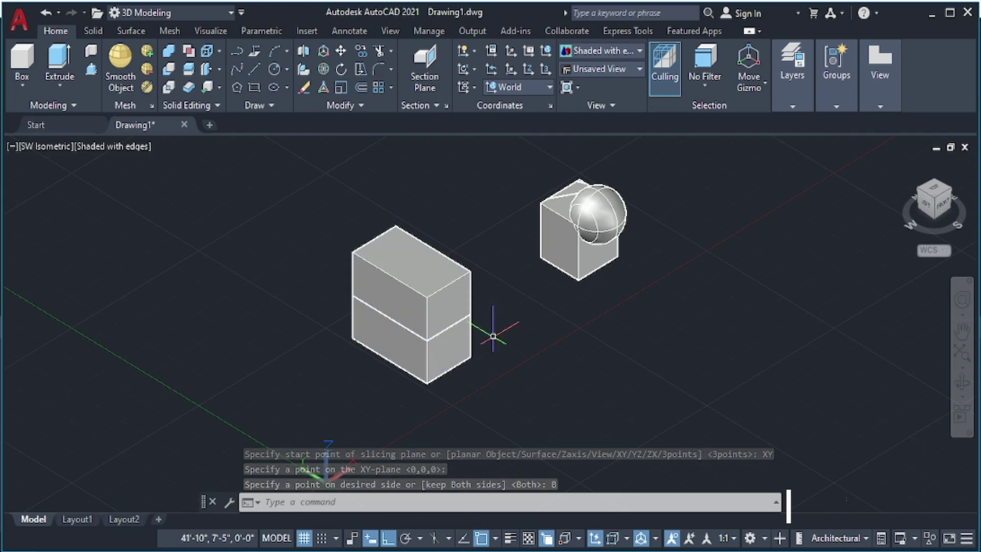
key("ctrl+z")
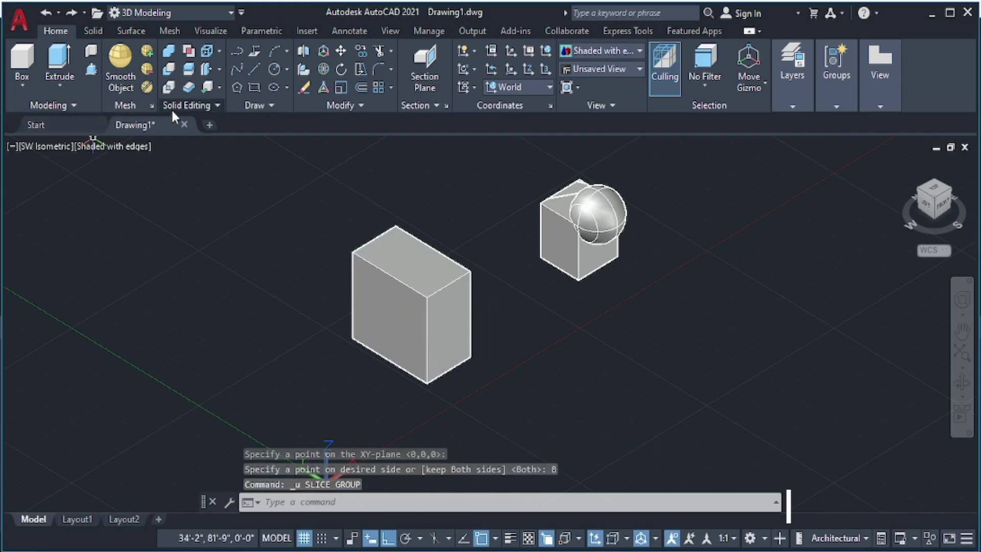
left_click(193, 72)
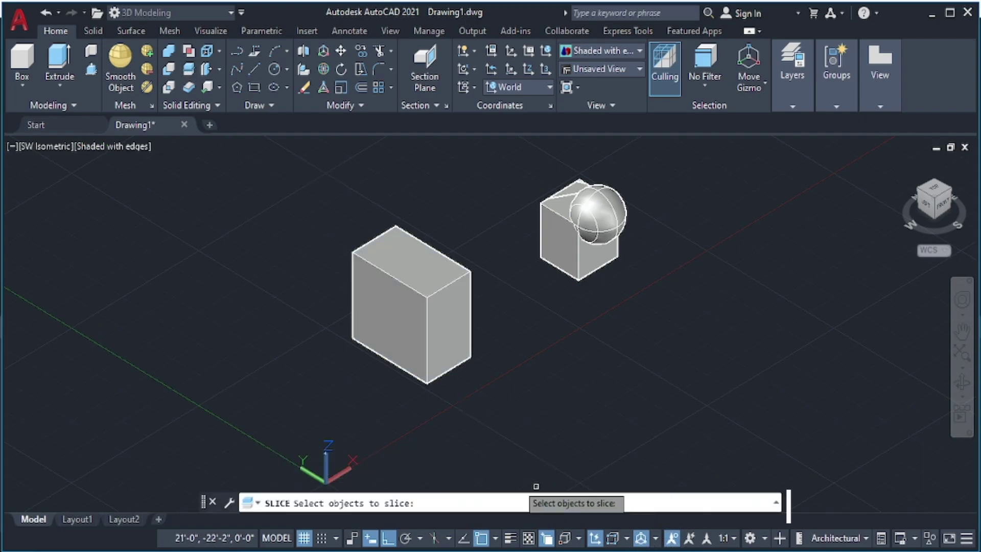
left_click(412, 335)
key("Return")
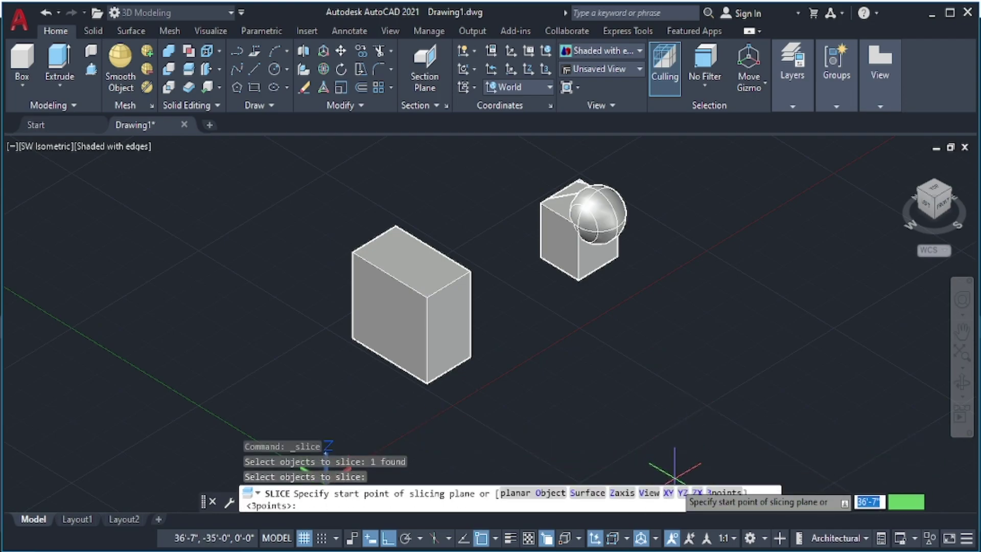
left_click(683, 493)
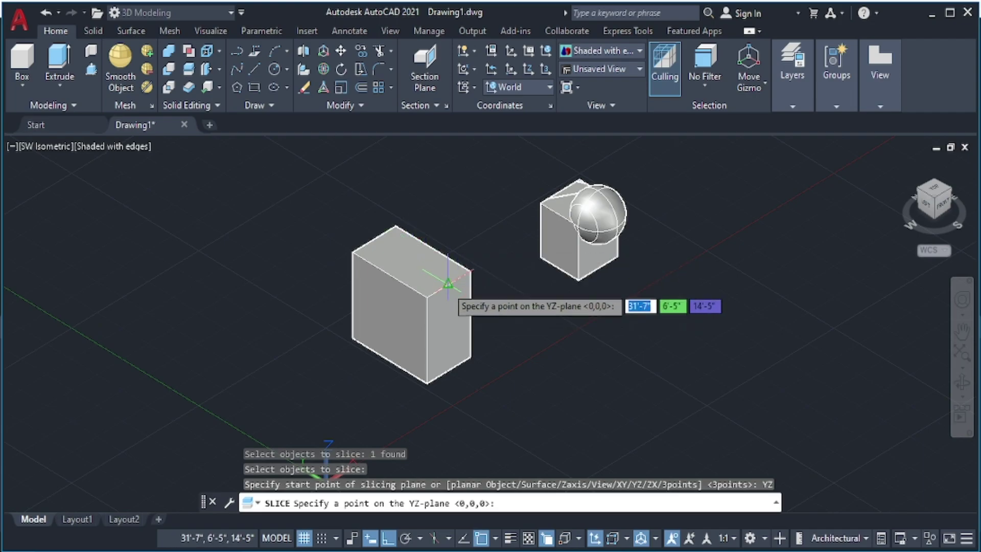
left_click(447, 282)
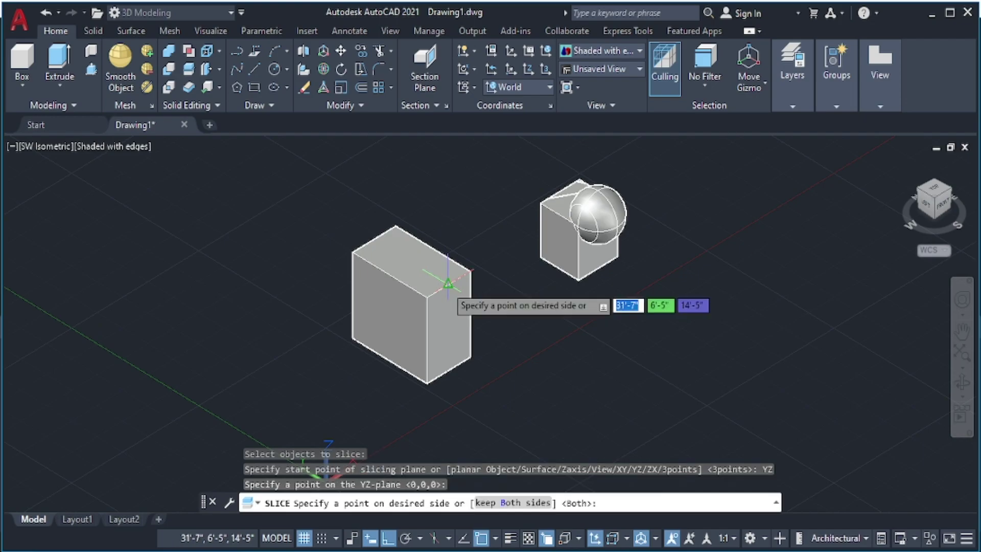
left_click(501, 503)
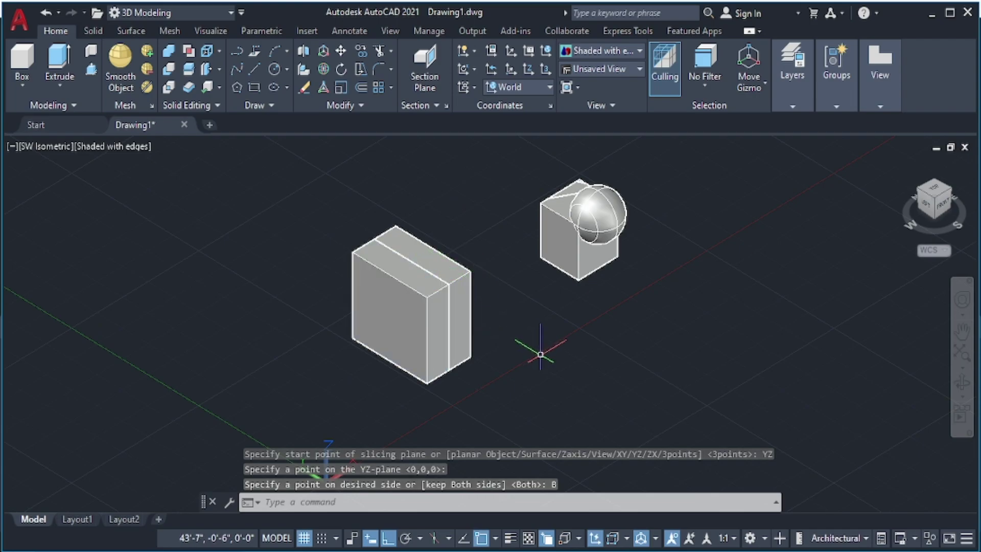
key("ctrl+z")
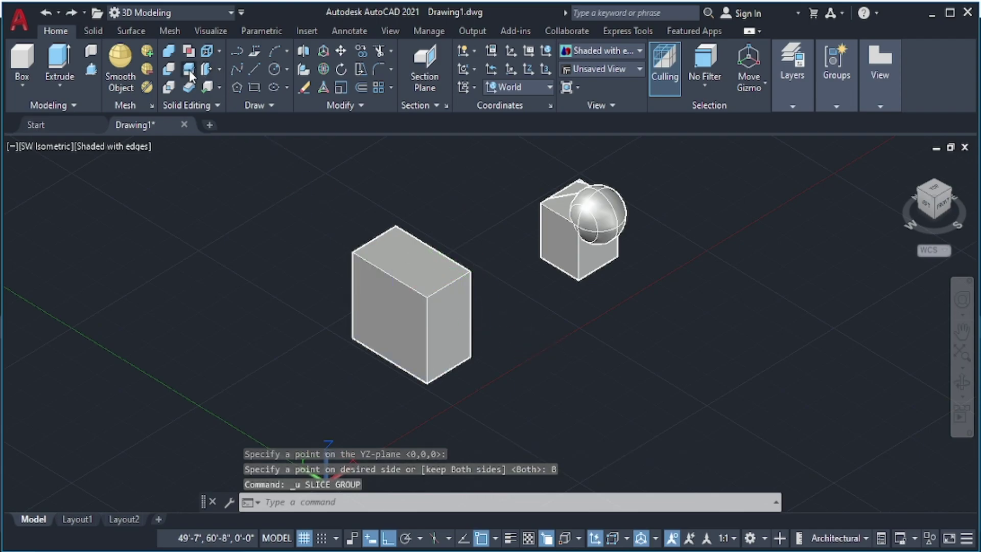
left_click(190, 76)
Slice the tall box along a ZX plane through a picked point, keeping both halves.
left_click(418, 276)
key("Return")
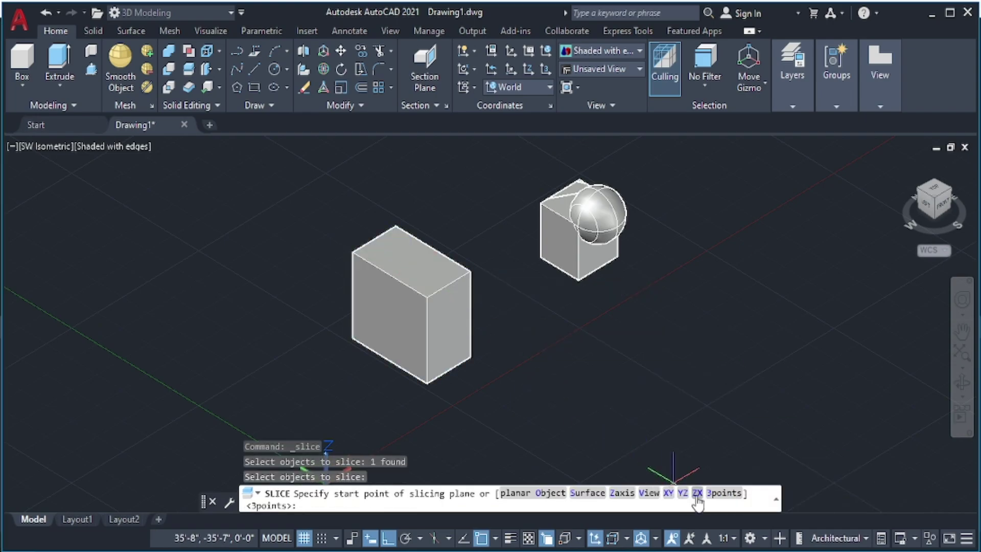
left_click(697, 494)
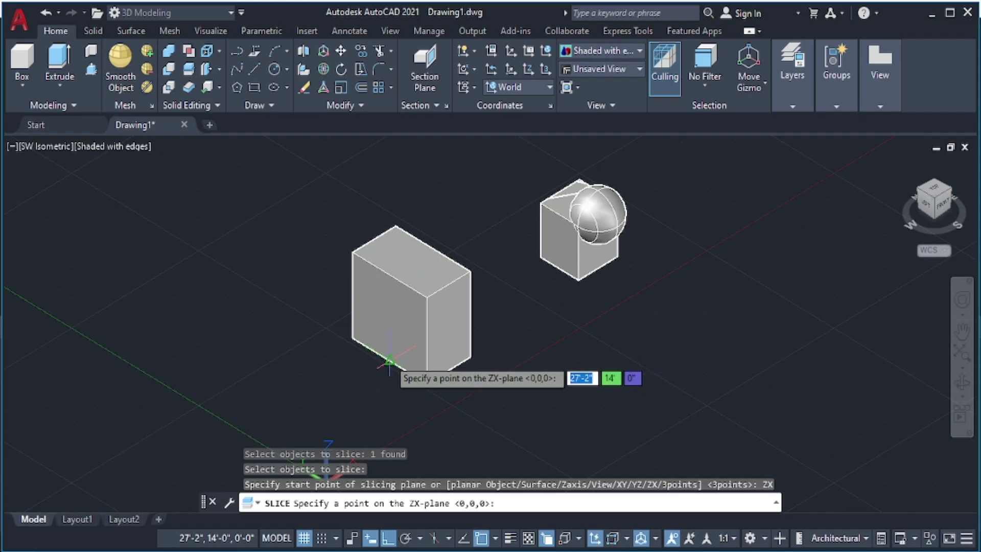
left_click(390, 360)
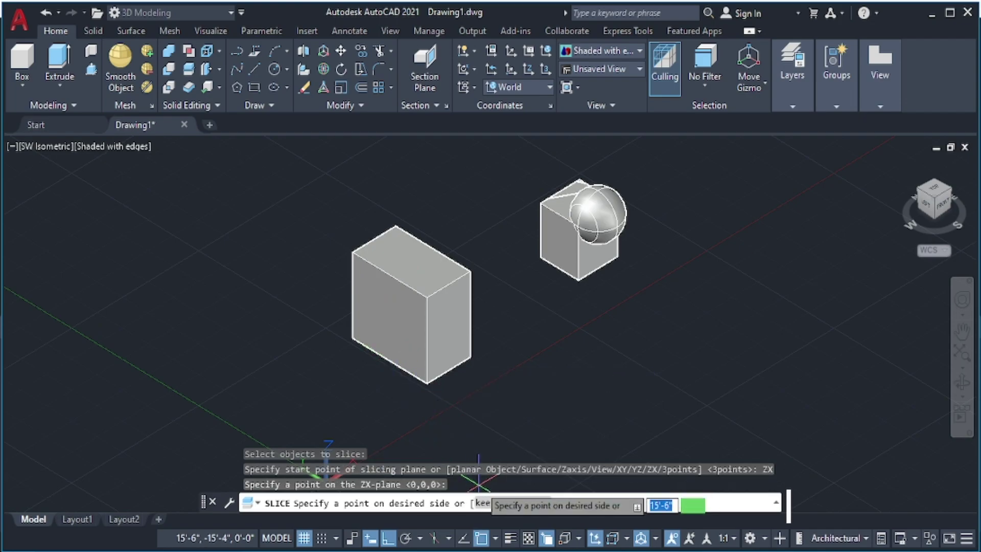
left_click(501, 503)
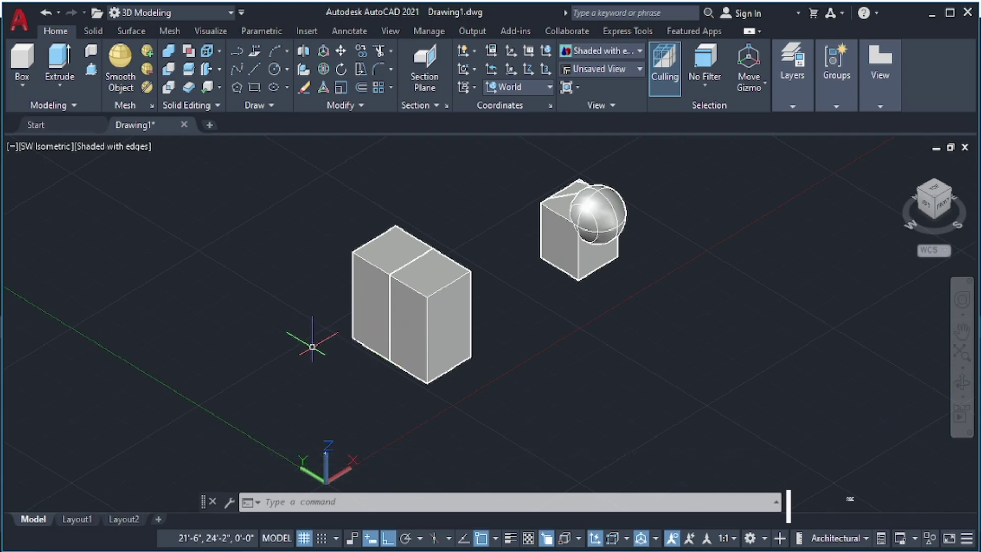
scroll(312, 347, "down", 3)
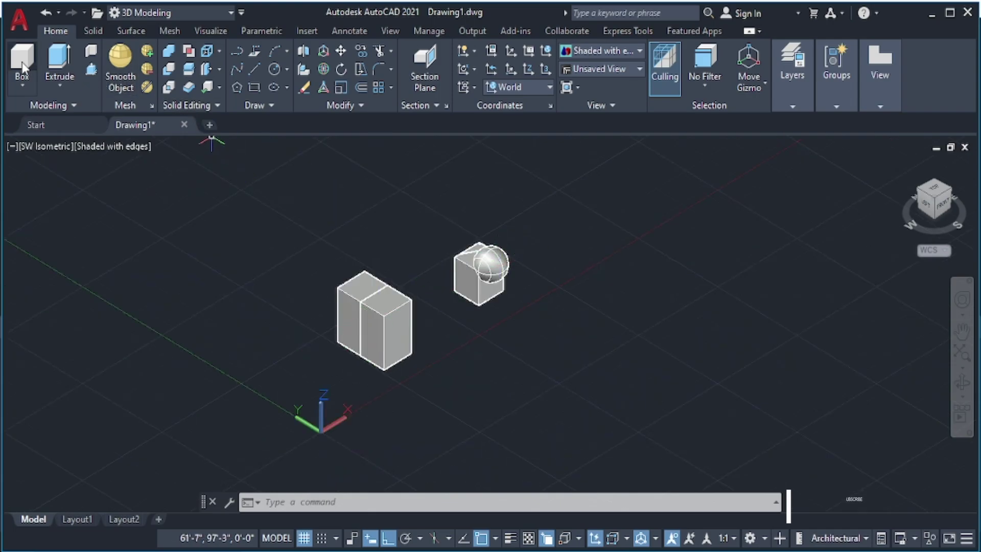
Draw a tall cylinder beside the sliced boxes.
left_click(25, 78)
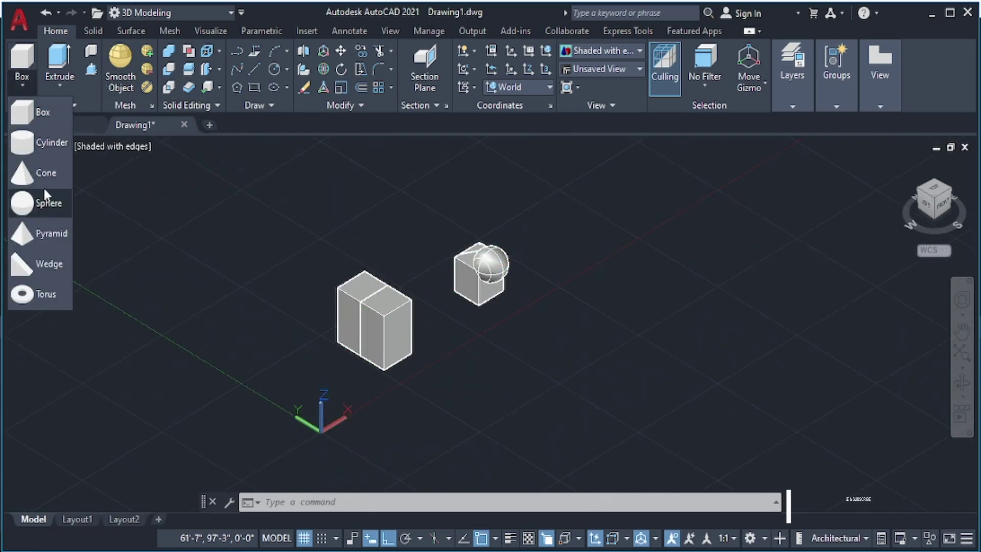
left_click(49, 152)
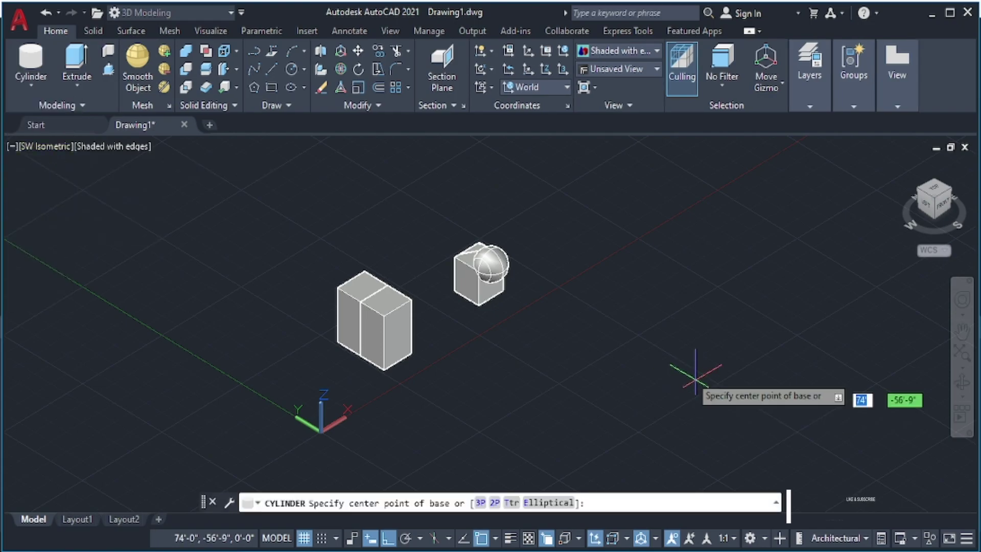
left_click(678, 363)
left_click(715, 363)
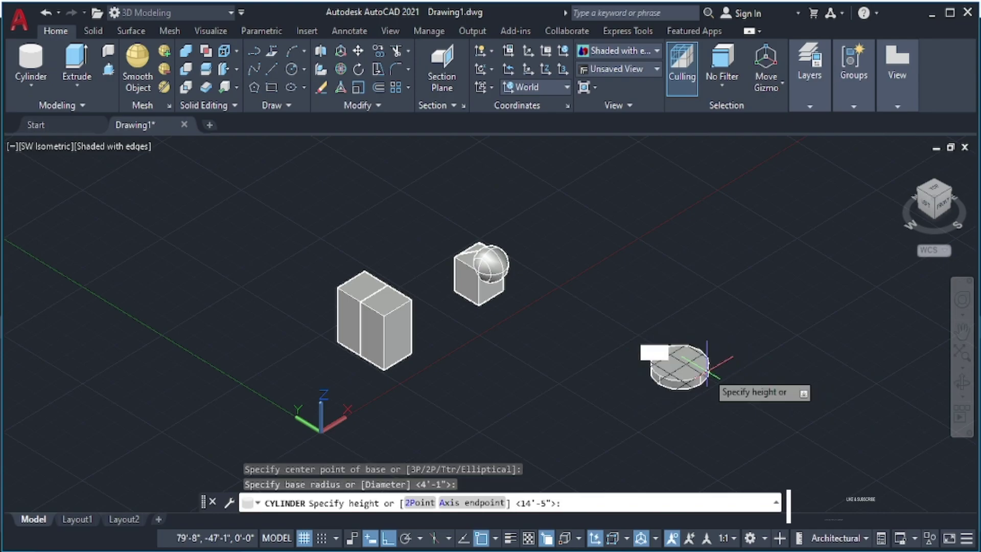
left_click(707, 232)
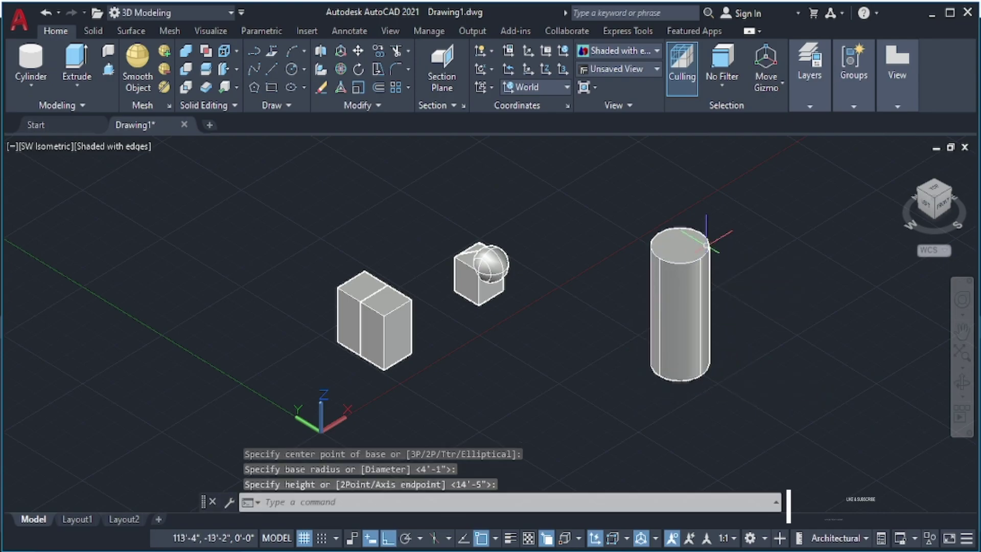
Add a torus ring with a 1' tube radius next to the other solids.
left_click(33, 78)
left_click(46, 289)
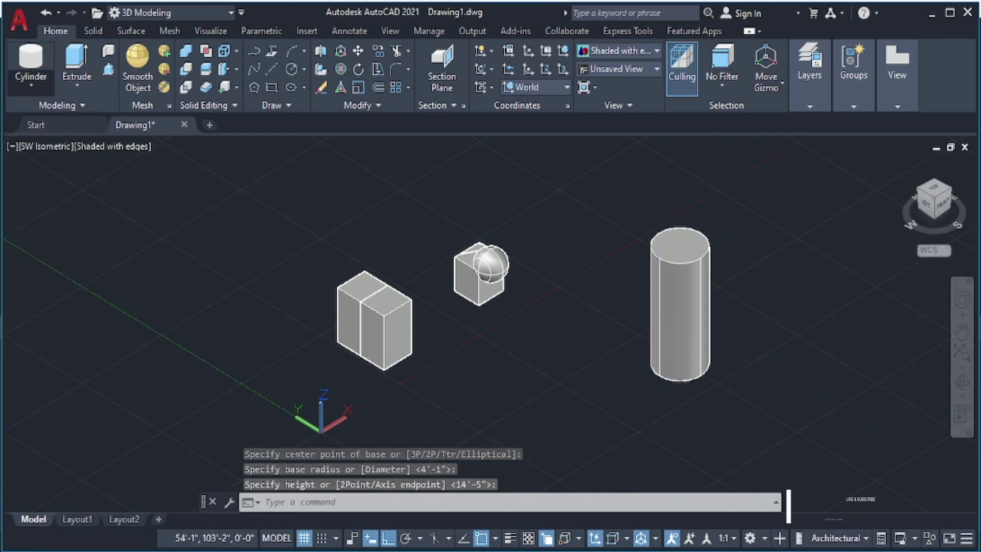
left_click(516, 386)
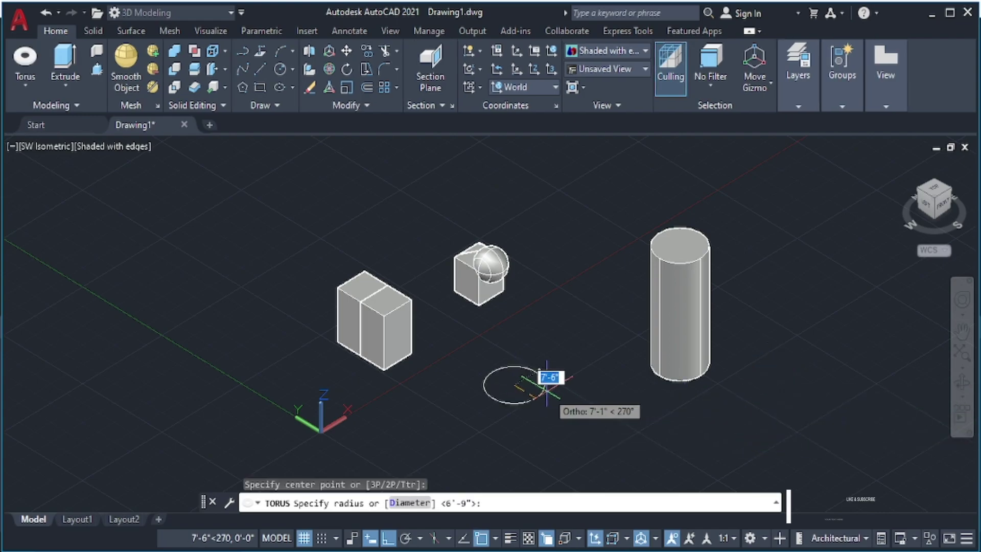
left_click(557, 383)
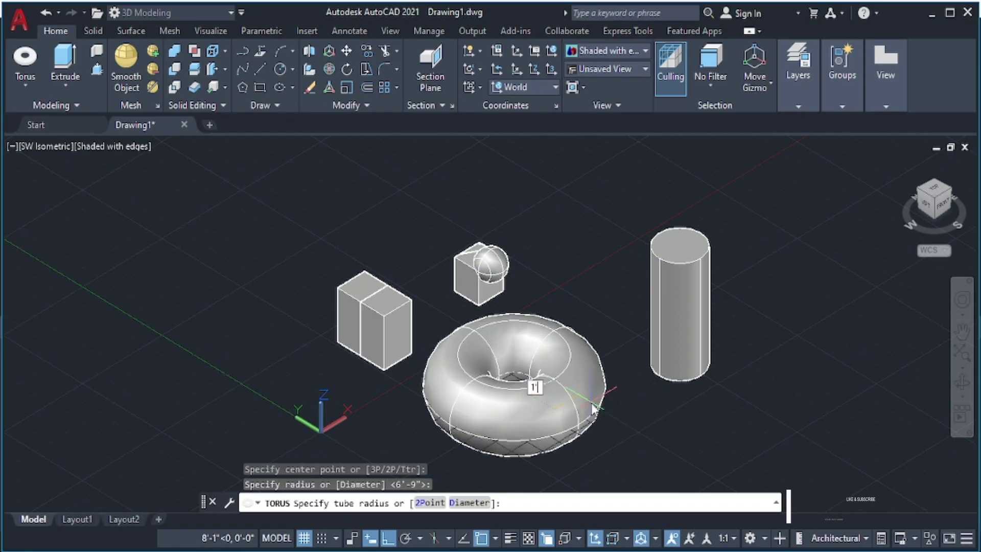
key("Return")
scroll(566, 401, "up", 3)
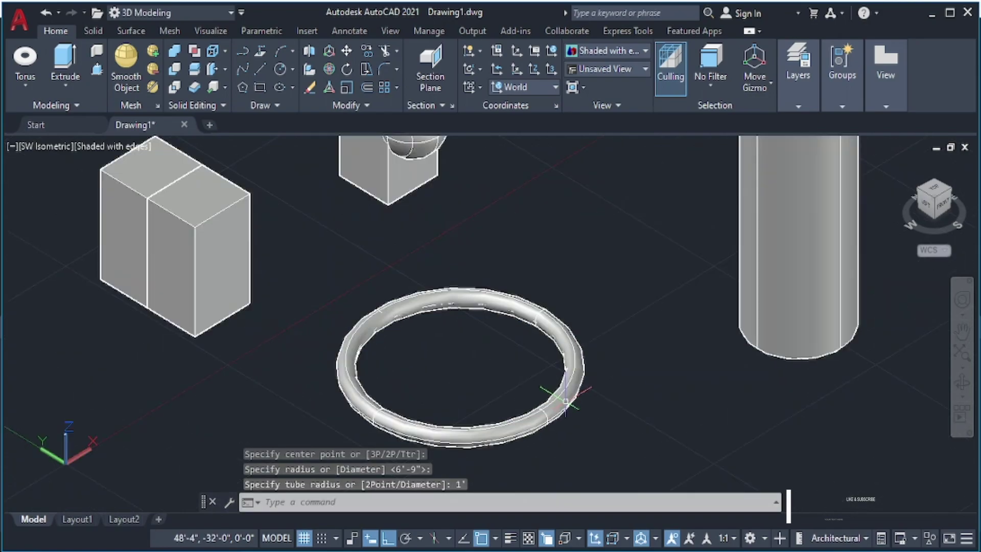
left_click(151, 321)
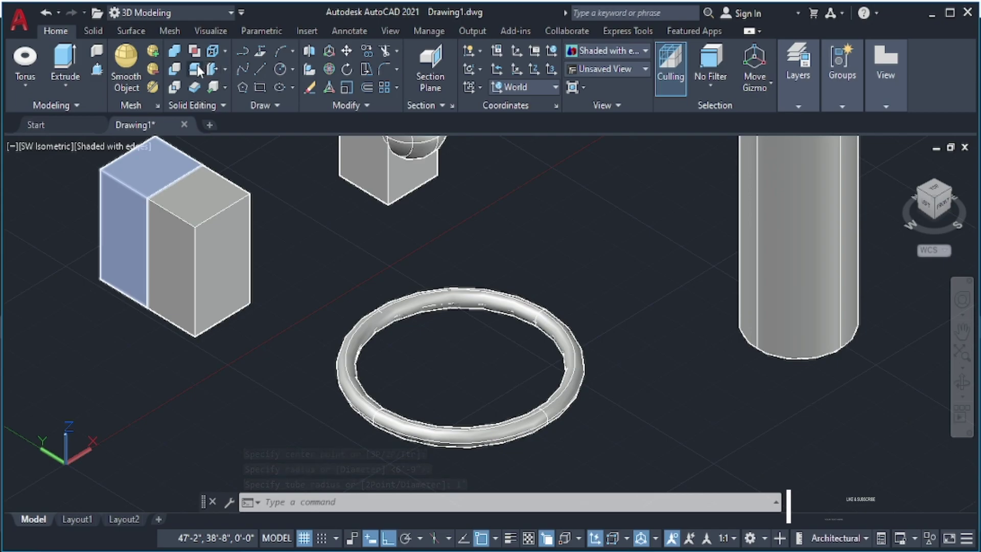
Cut the torus with a YZ-plane SLICE through its centre, keep both halves, and check one half.
left_click(218, 73)
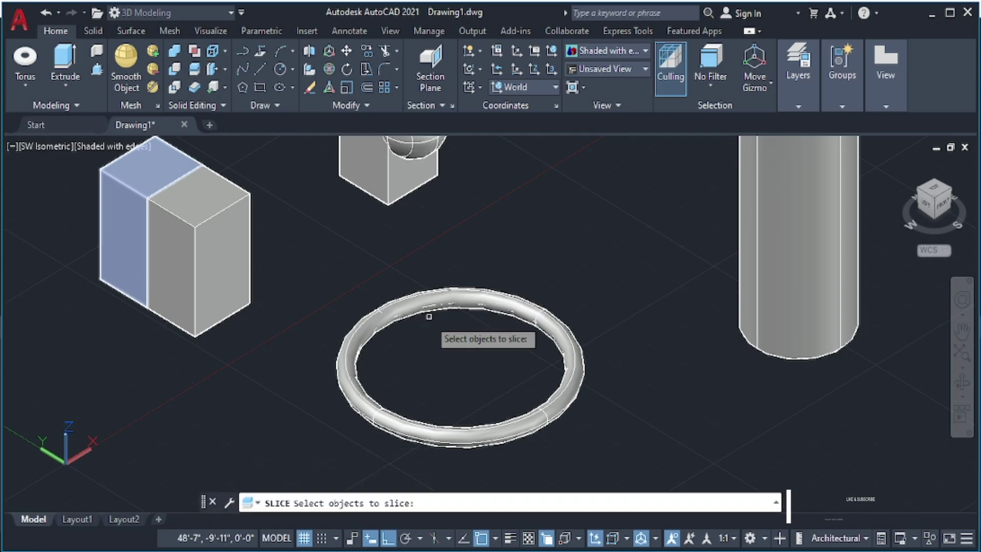
left_click(415, 440)
key("Return")
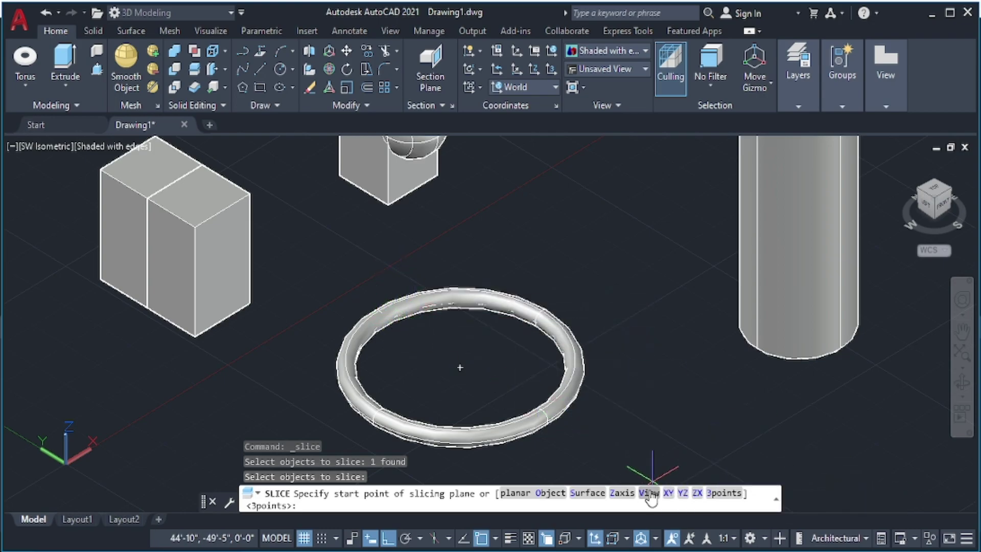
left_click(683, 493)
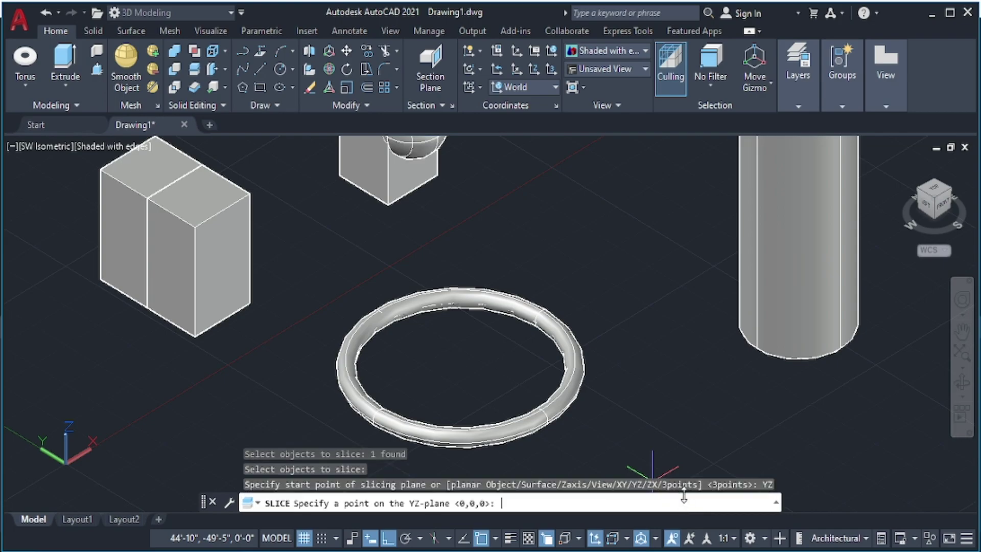
left_click(460, 367)
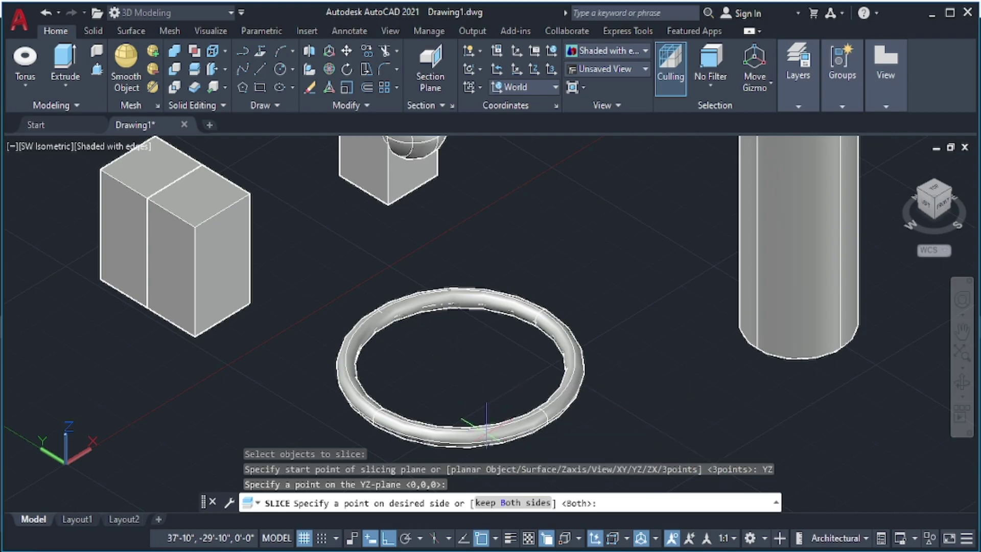
left_click(510, 503)
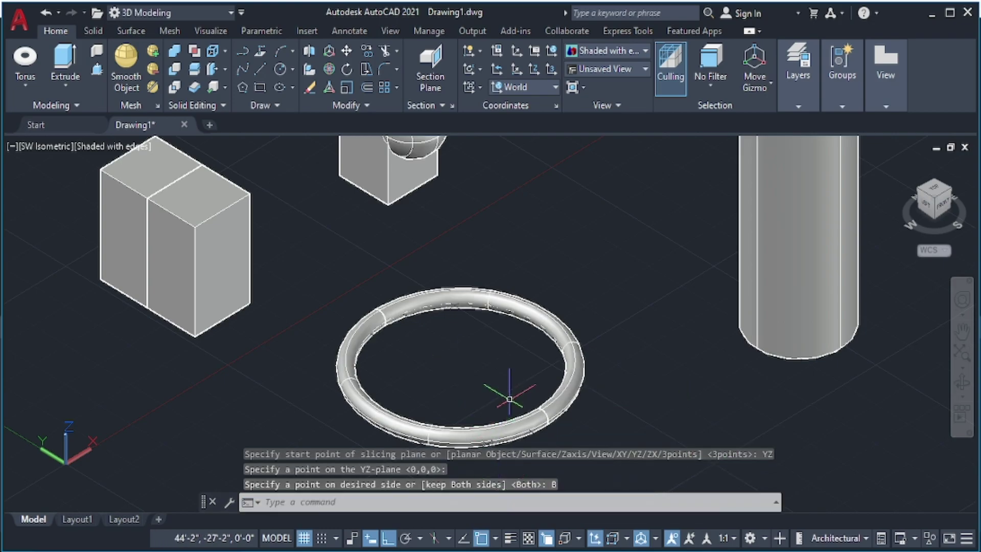
left_click(575, 353)
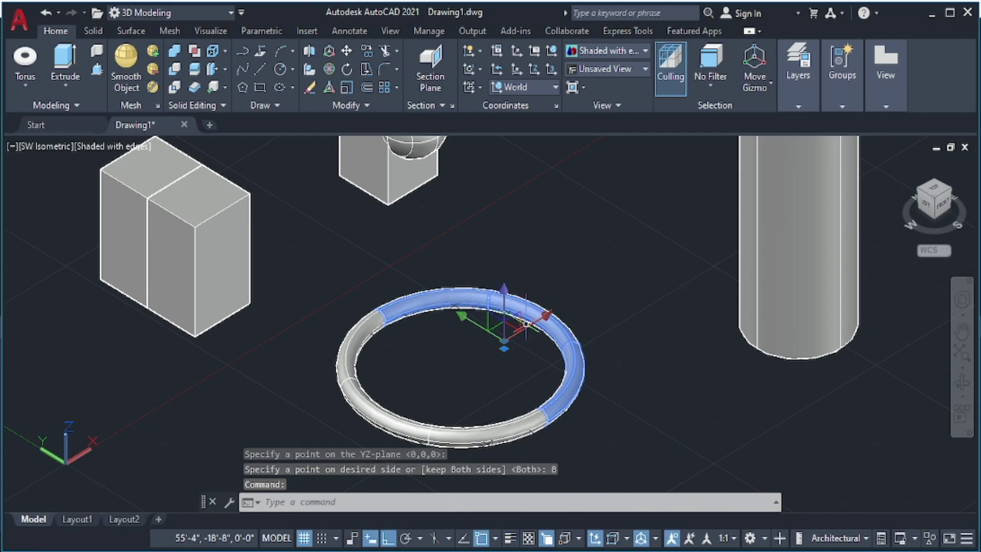
key("Escape")
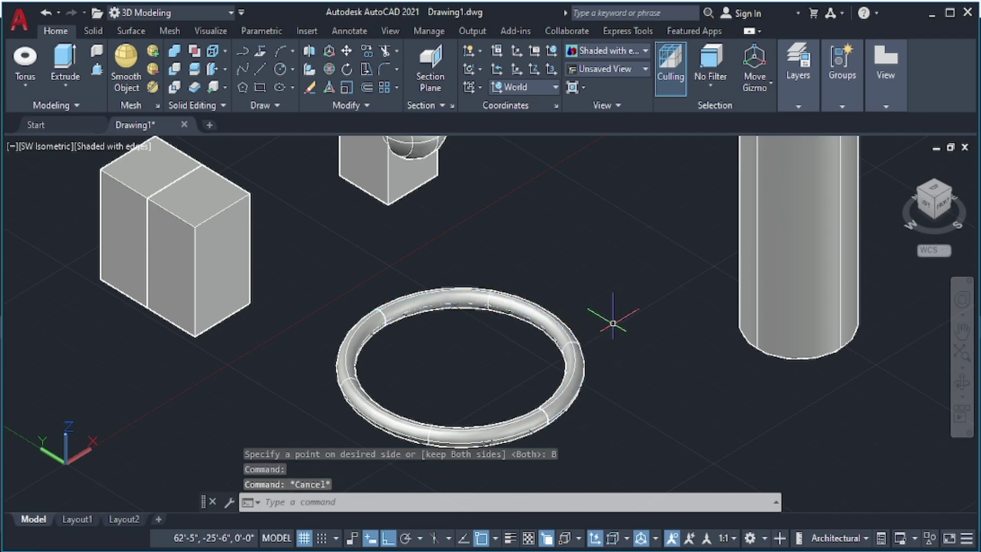
left_click(196, 66)
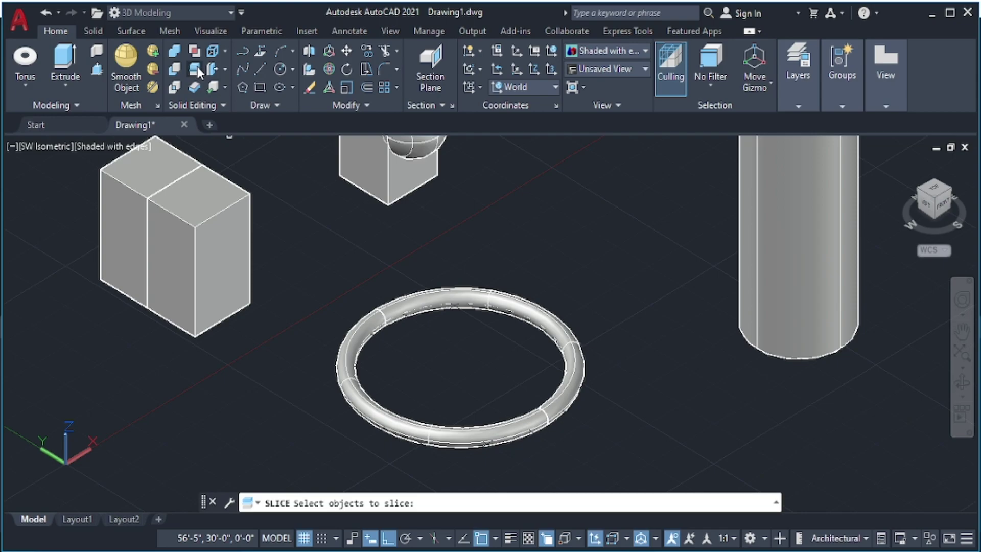
left_click(384, 418)
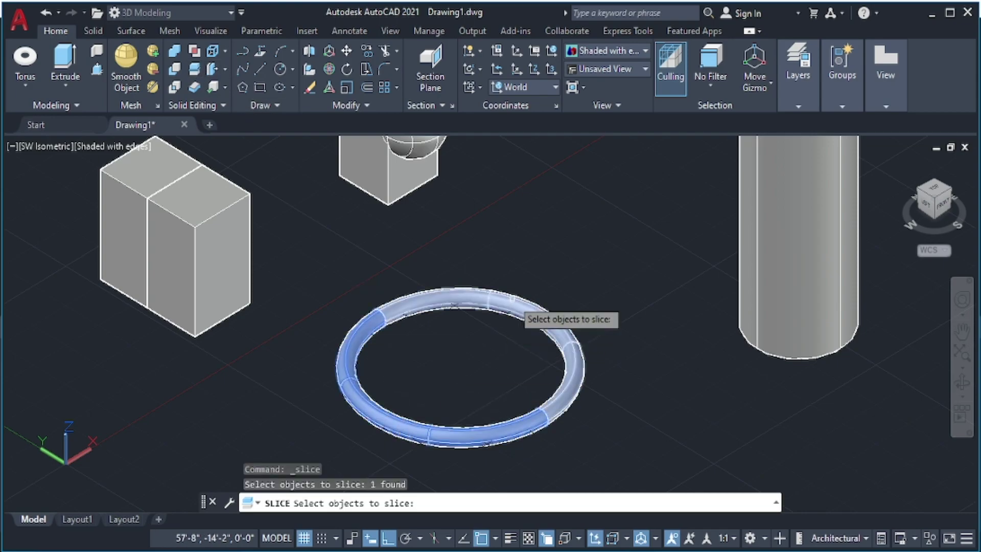
left_click(512, 298)
key("Return")
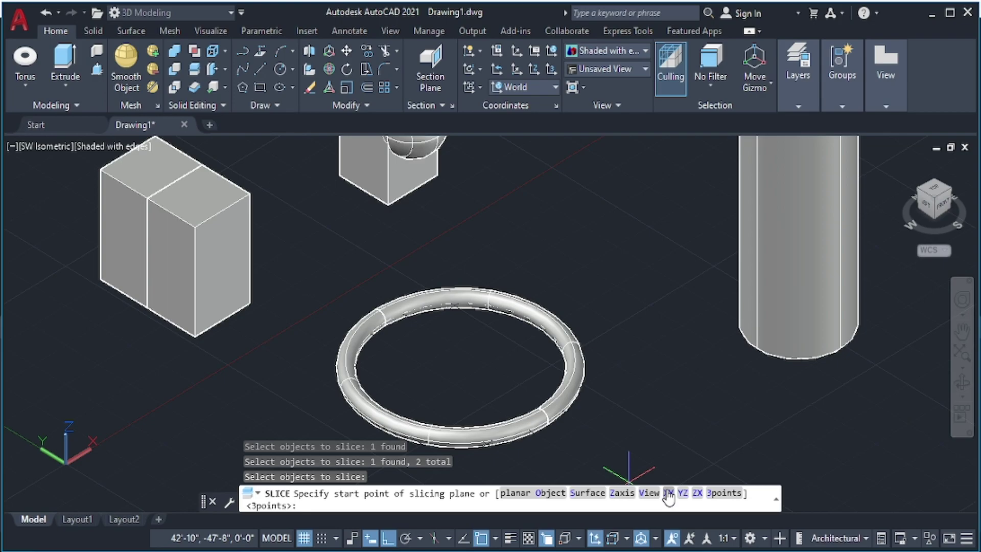
left_click(697, 493)
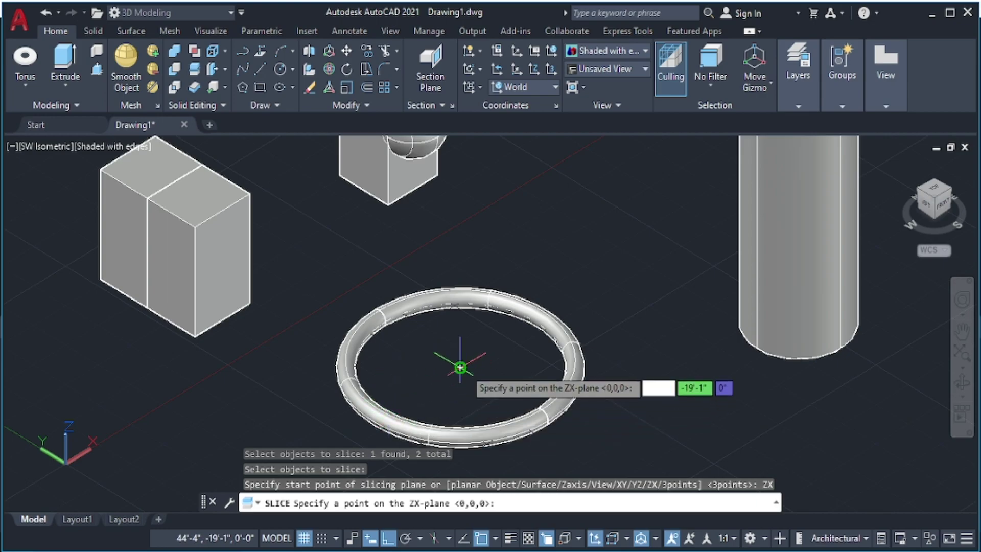
left_click(460, 368)
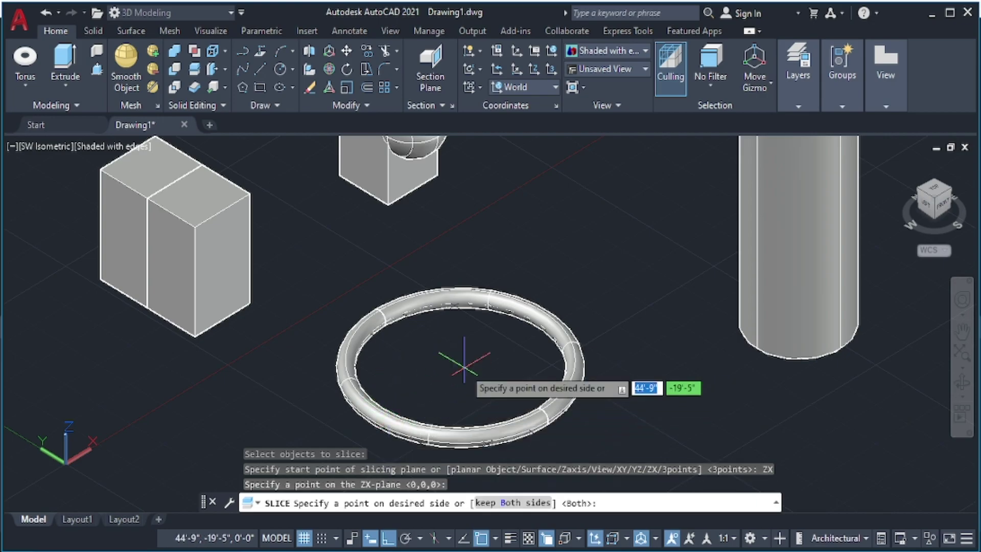
left_click(521, 503)
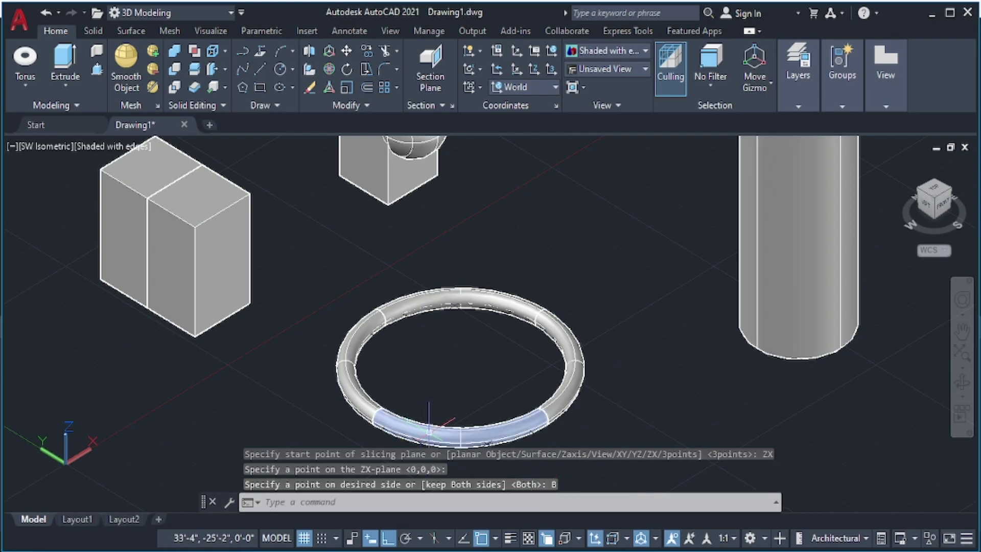
left_click(434, 431)
left_click(573, 353)
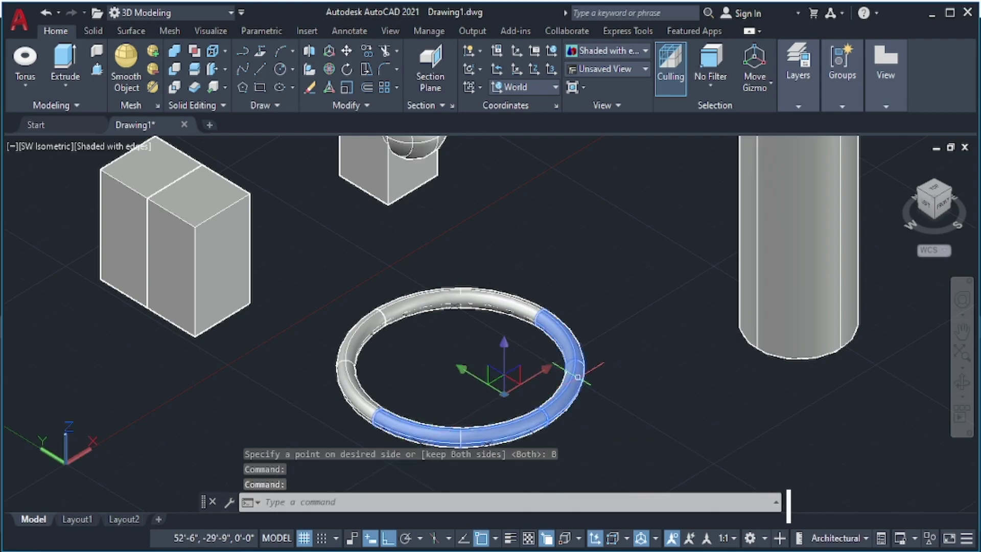
left_click(463, 310)
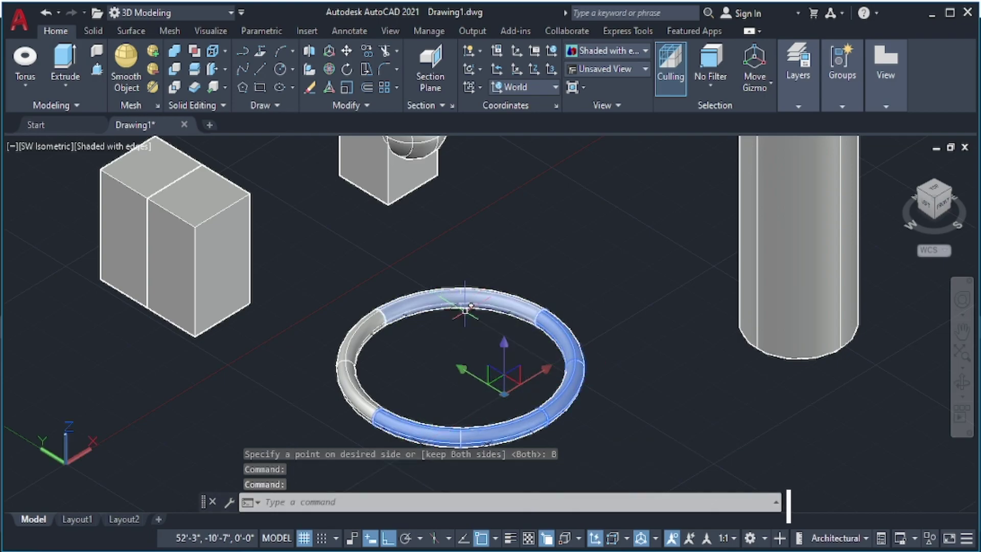
key("Escape")
scroll(644, 312, "down", 2)
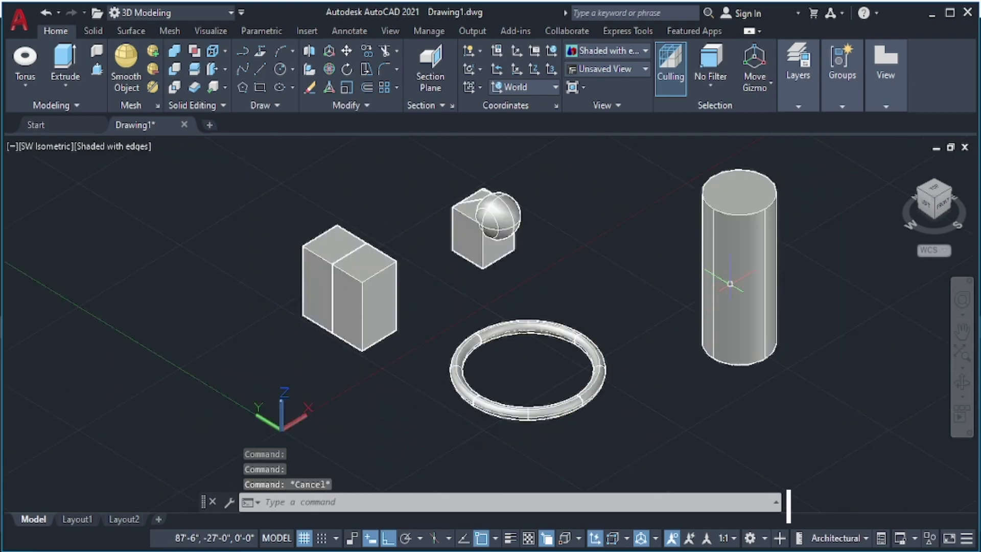
left_click(197, 69)
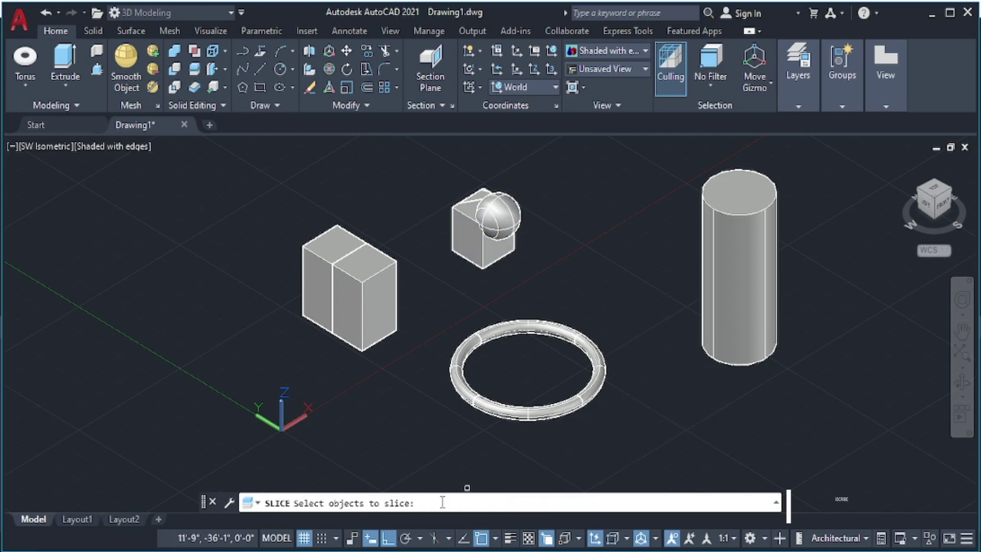
Split the tall cylinder with a YZ-plane cut through its top centre, keeping and inspecting both halves.
left_click(737, 265)
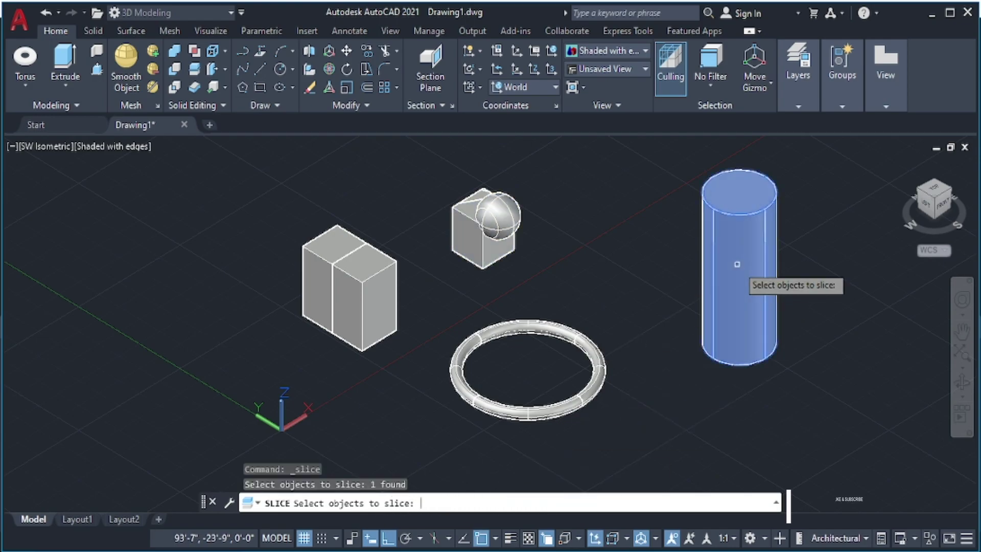
key("Return")
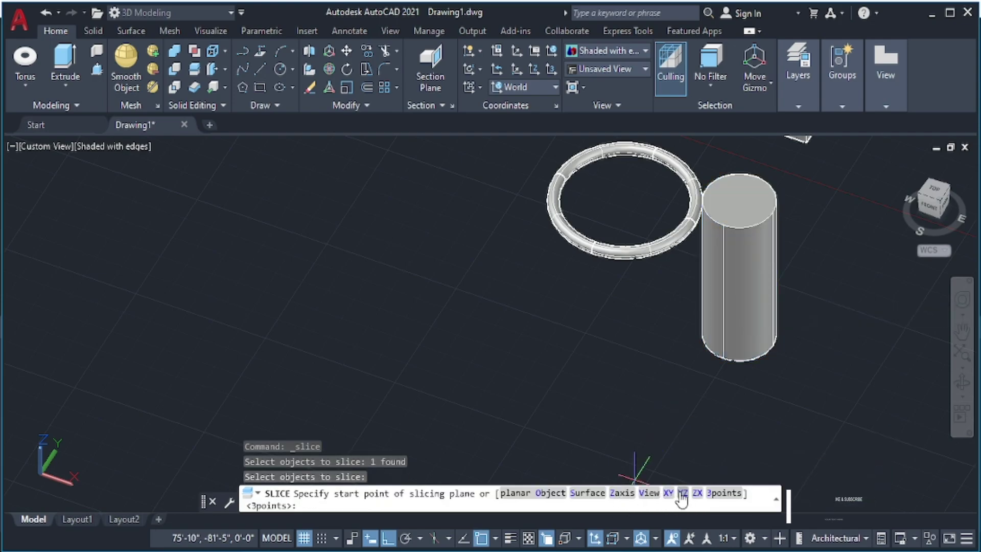
left_click(683, 493)
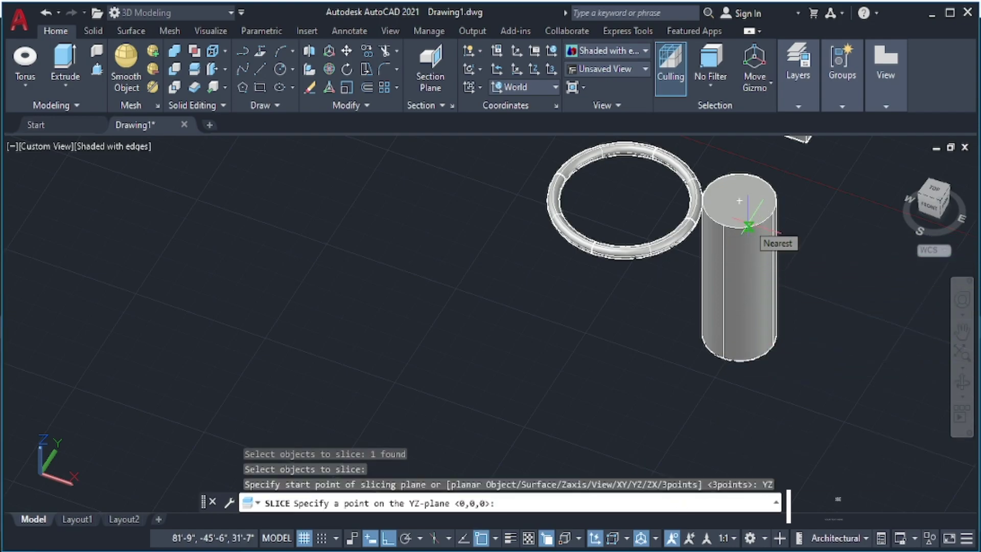
left_click(739, 201)
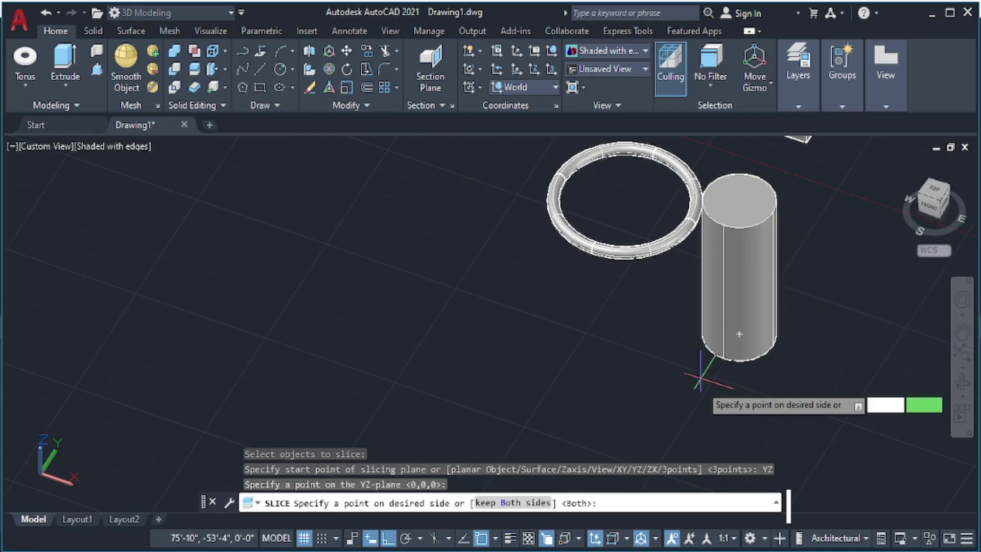
left_click(517, 504)
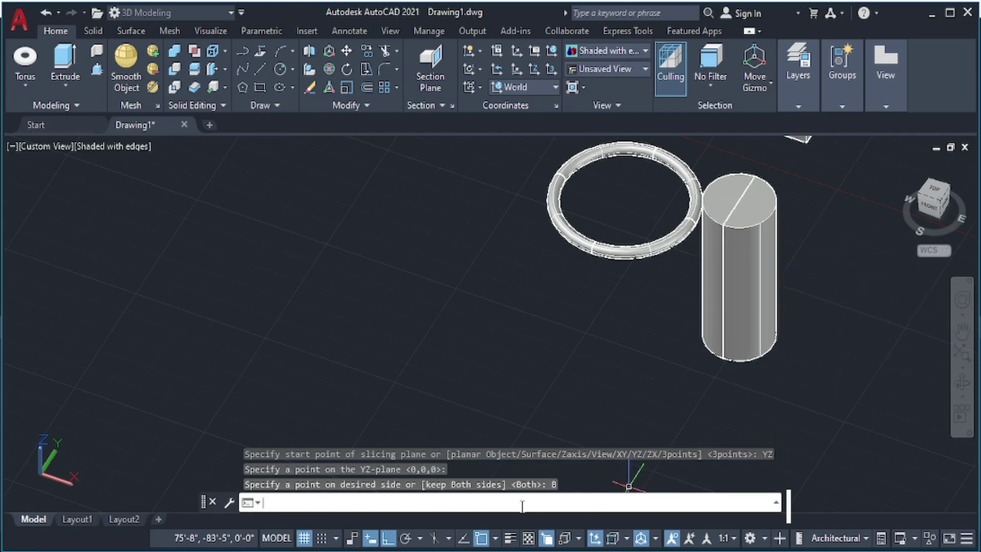
left_click(757, 268)
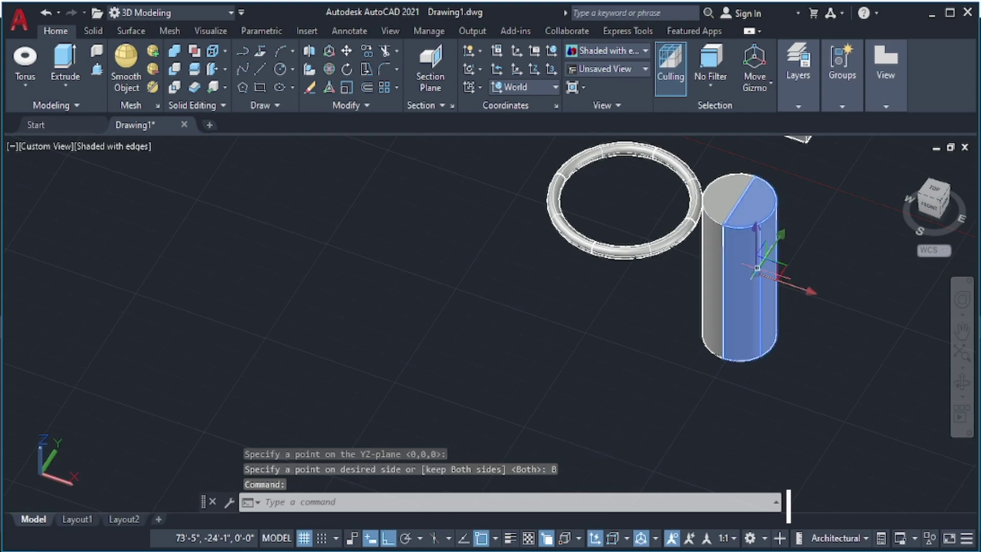
left_click(721, 202)
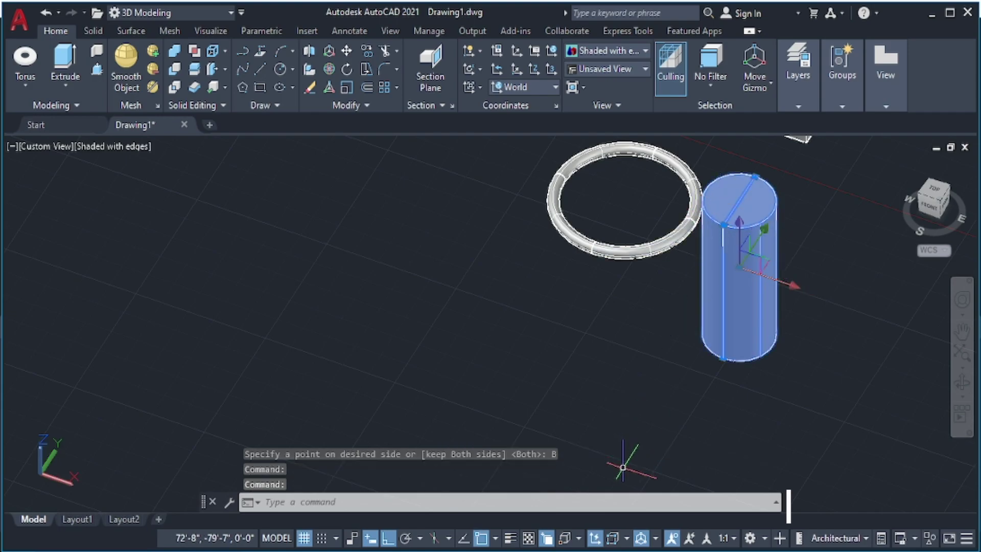
key("Escape")
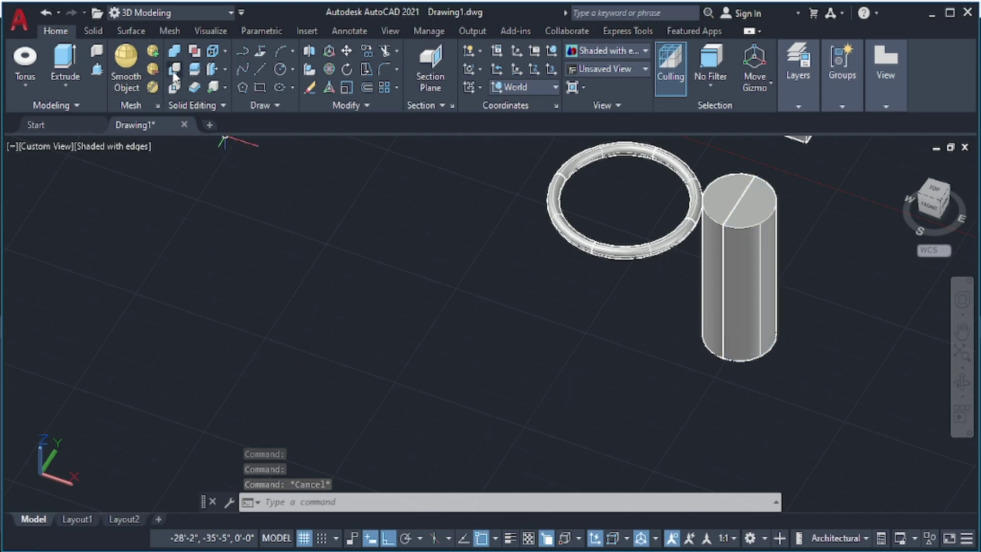
Cut both cylinder halves with a ZX-plane SLICE through the top centre, keeping all four quarters.
left_click(194, 71)
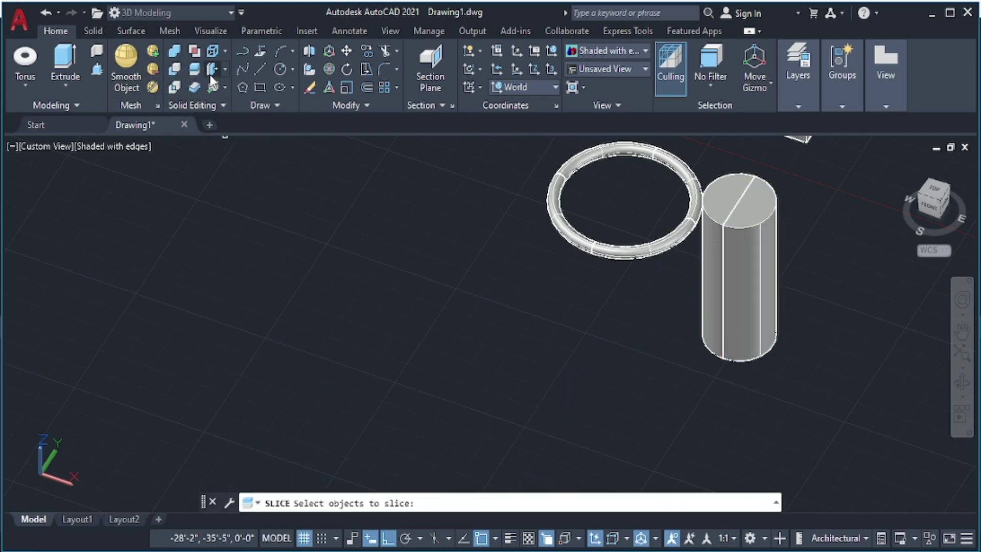
left_click(732, 251)
left_click(713, 253)
key("Return")
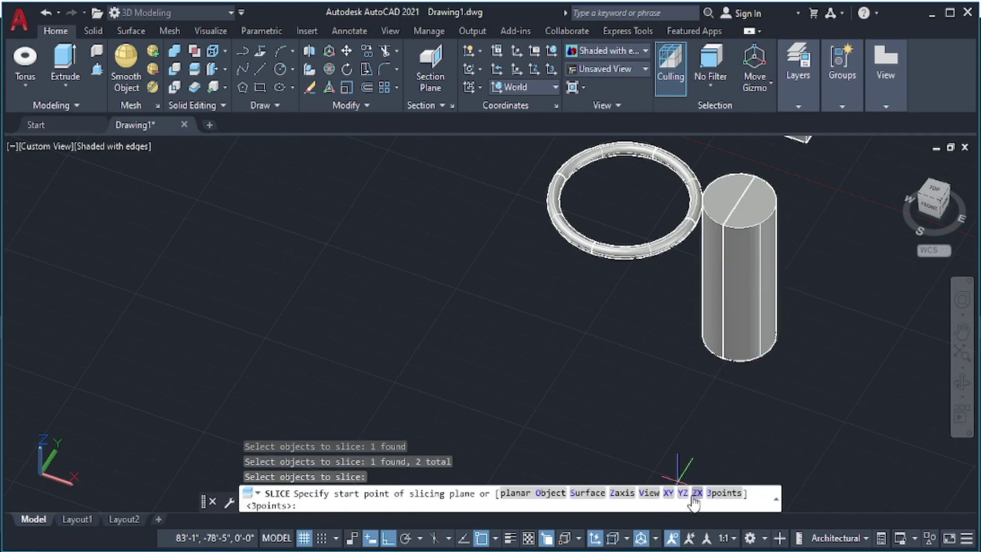
left_click(697, 493)
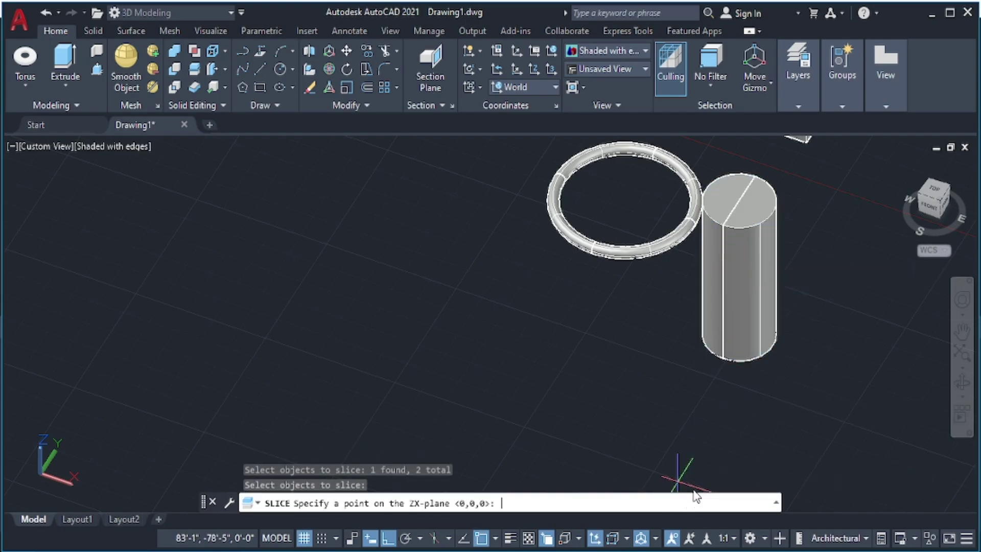
left_click(740, 200)
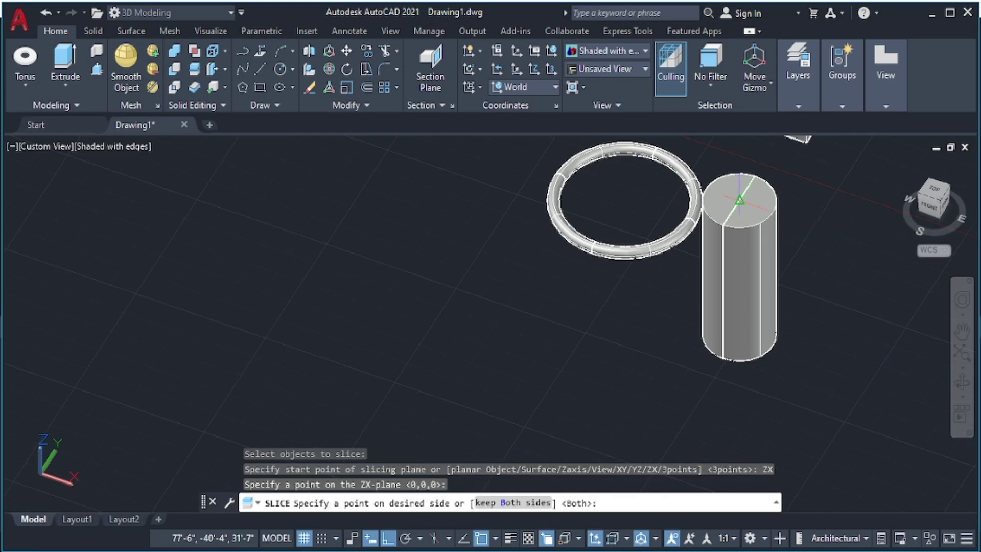
left_click(532, 502)
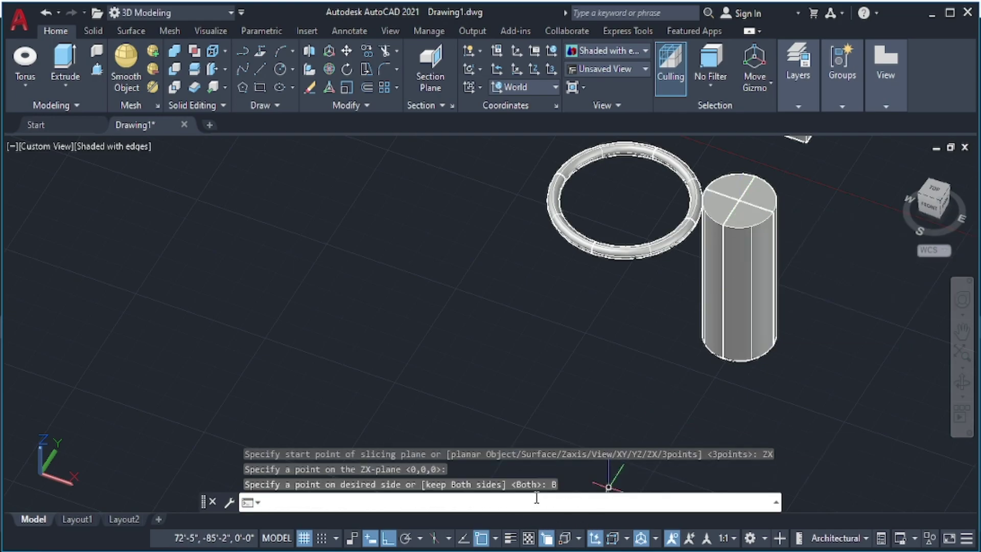
left_click(766, 253)
left_click(813, 282)
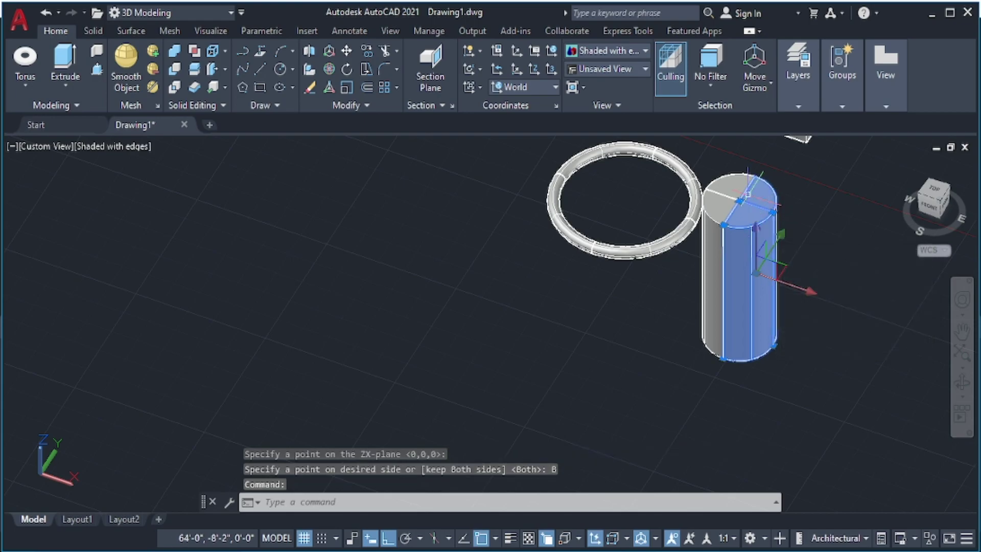
key("Escape")
left_click(744, 240)
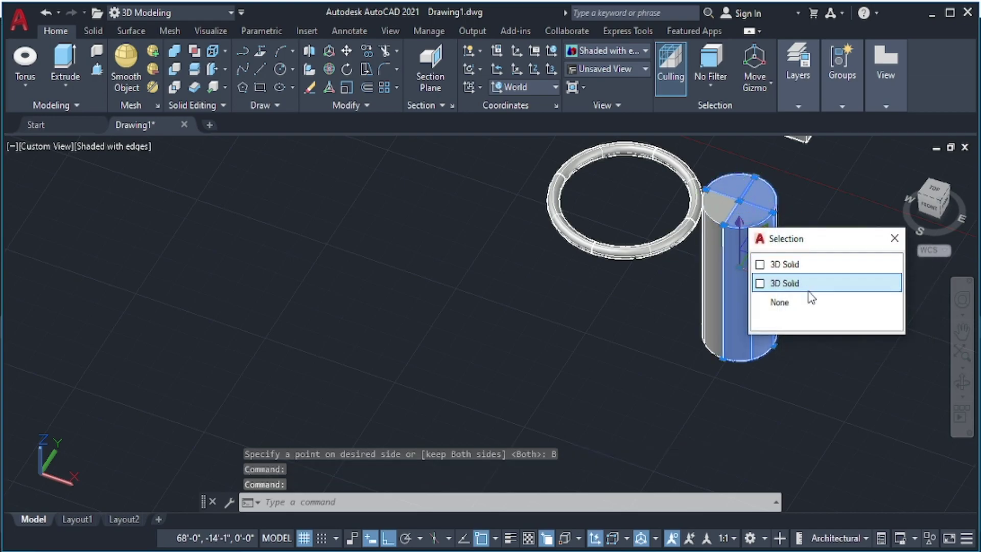
Move the cylinder quarters apart along the gizmo X axis, using selection cycling to pick each one.
key("Escape")
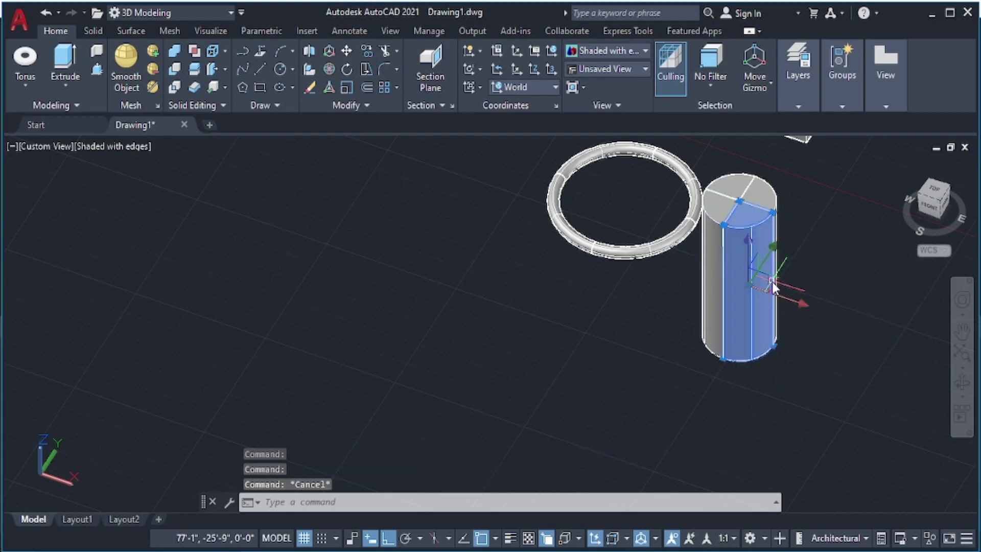
left_click(793, 289)
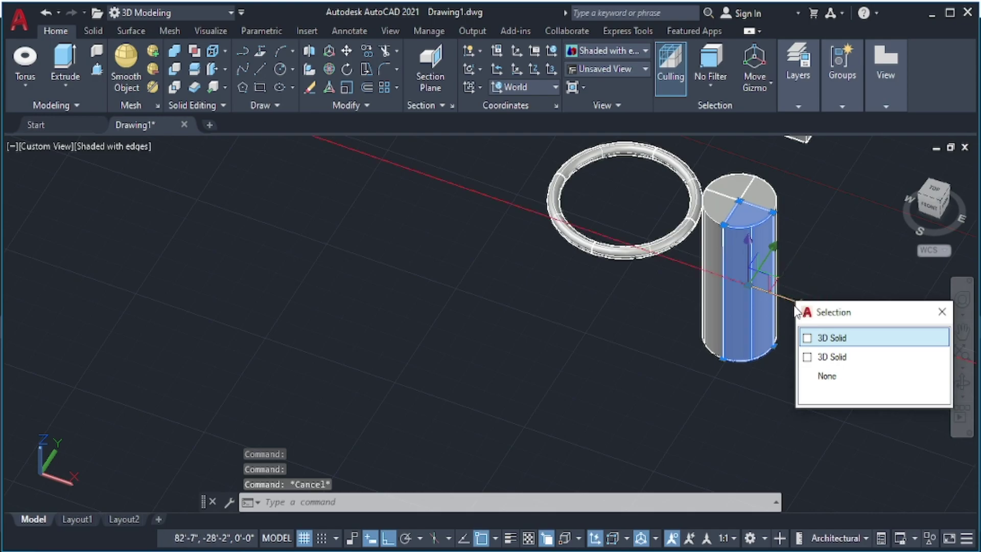
left_click(831, 338)
left_click(762, 277)
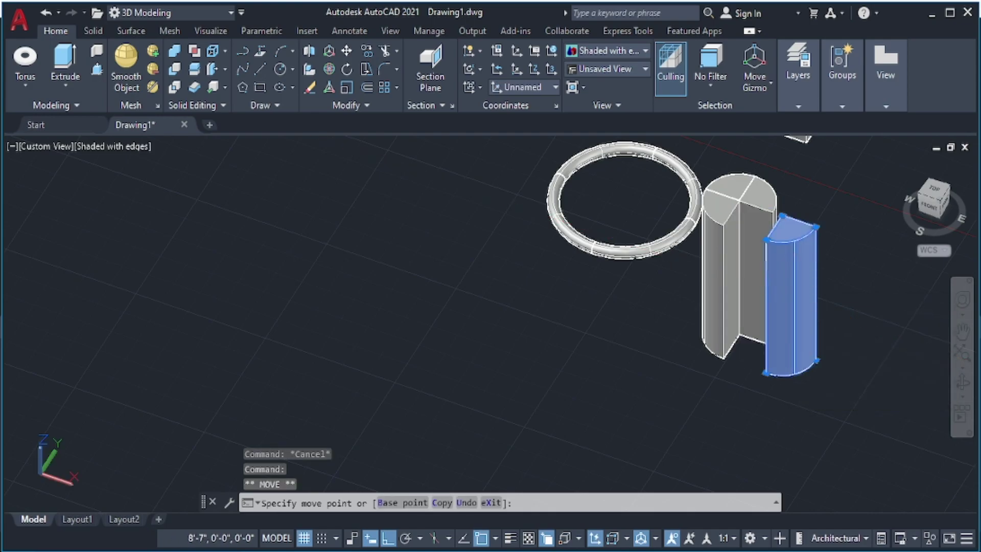
left_click(766, 204)
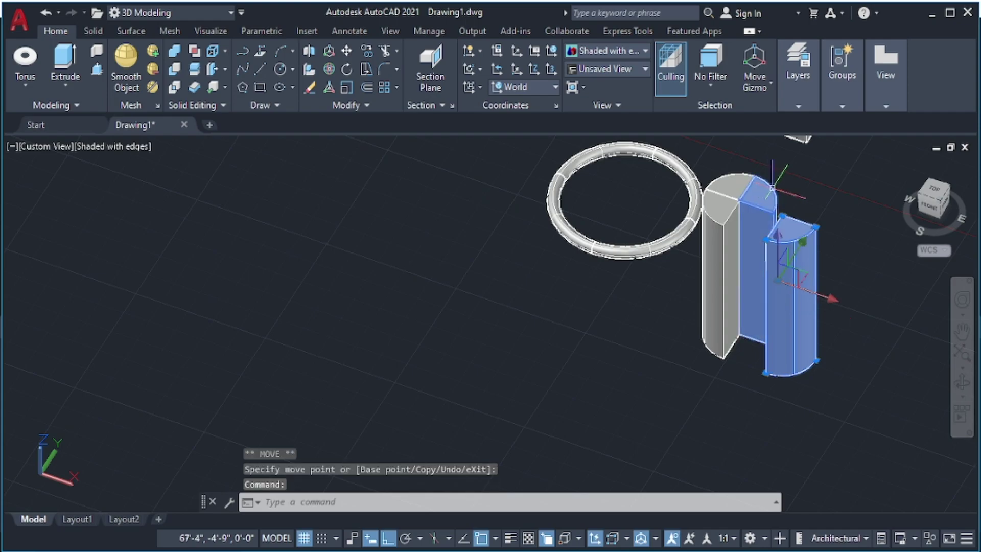
left_click(837, 298)
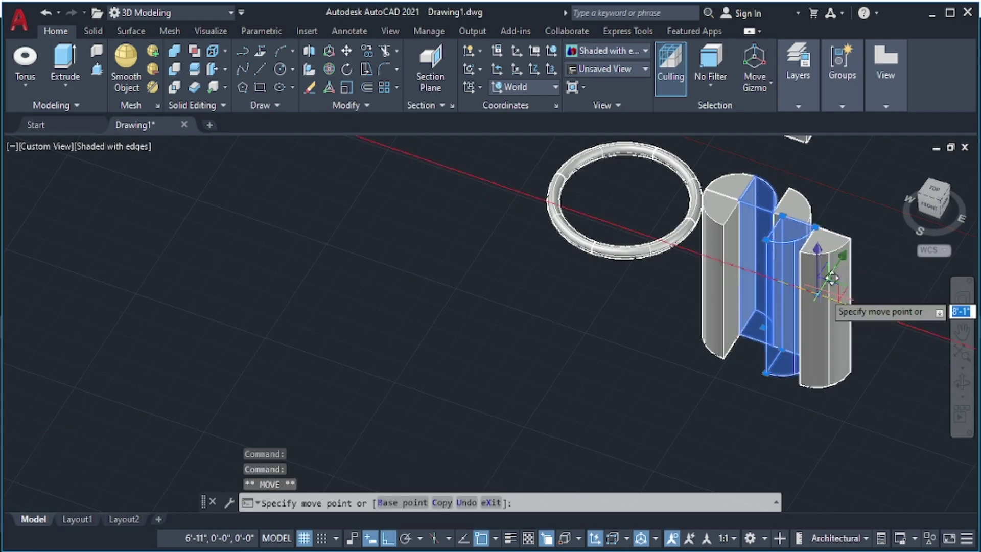
left_click(837, 299)
left_click(717, 288)
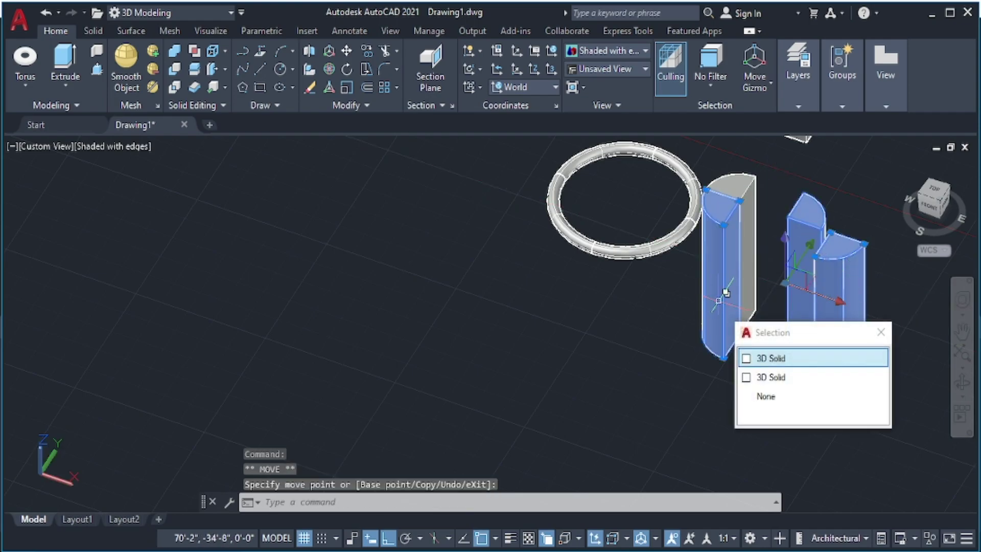
left_click(767, 273)
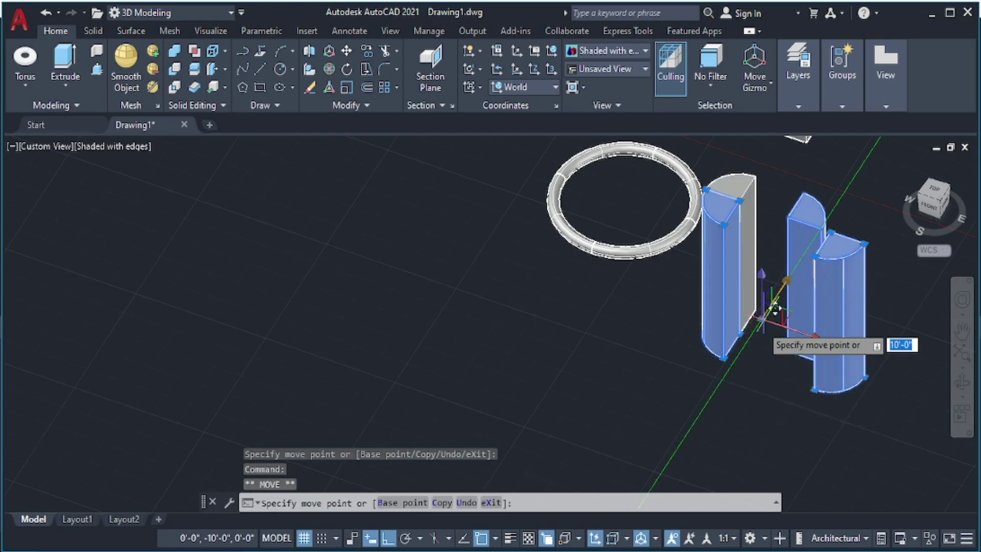
key("Escape")
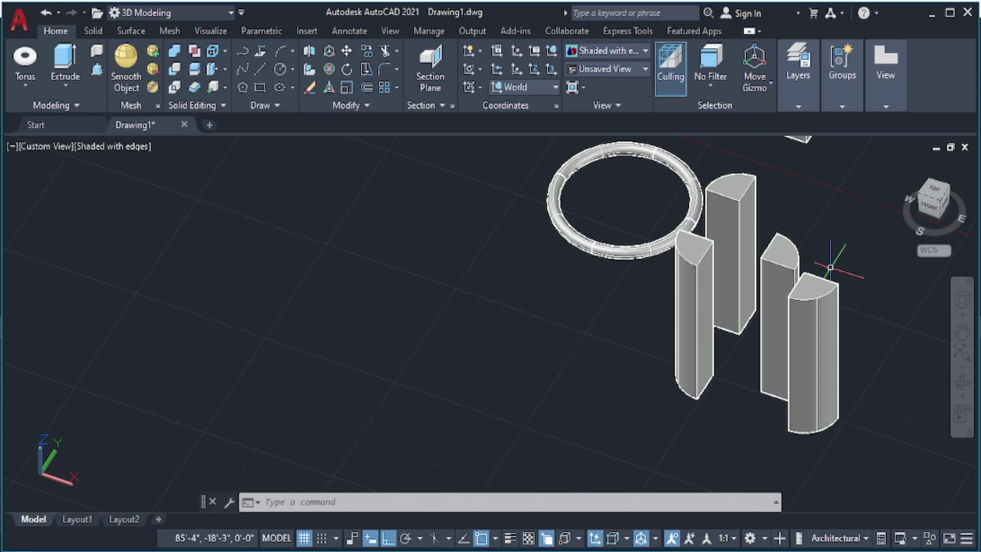
scroll(633, 354, "down", 4)
scroll(746, 304, "up", 3)
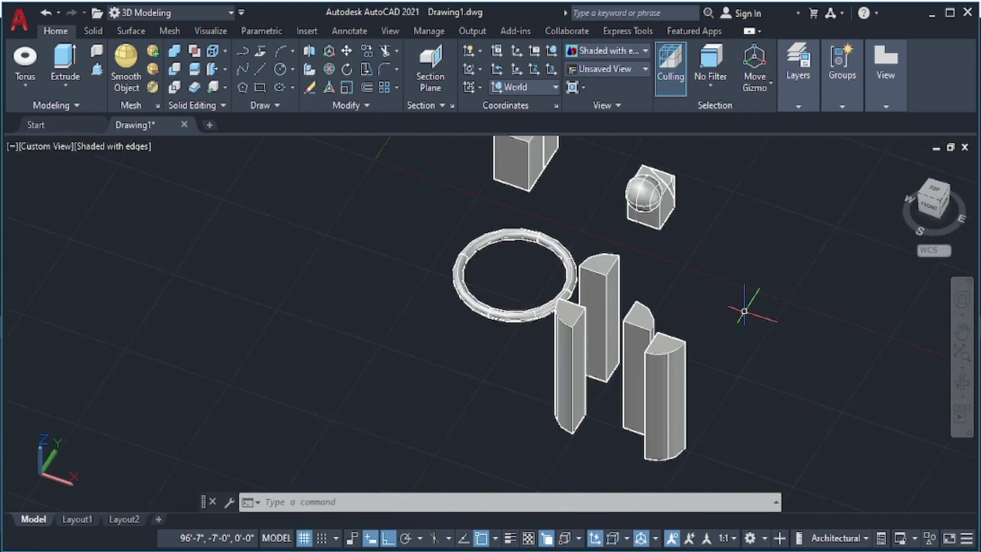